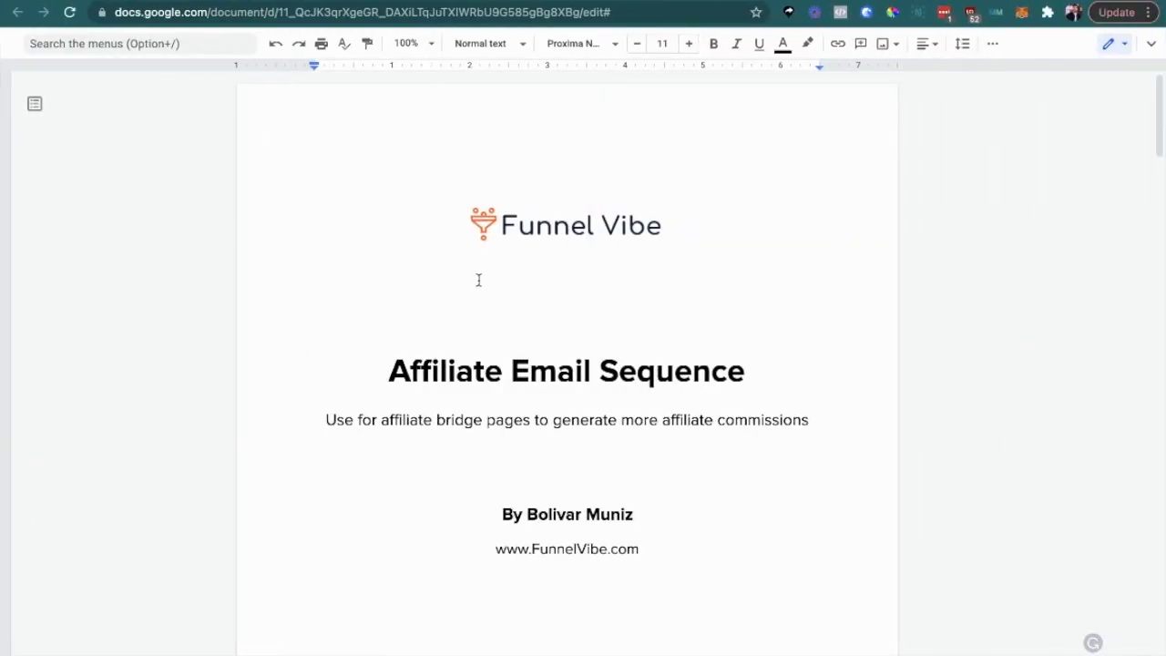
Scroll into Email #1 and highlight the 'Add Value/Bonus' part of its heading
scroll(477, 279, down, 2)
scroll(478, 280, down, 1)
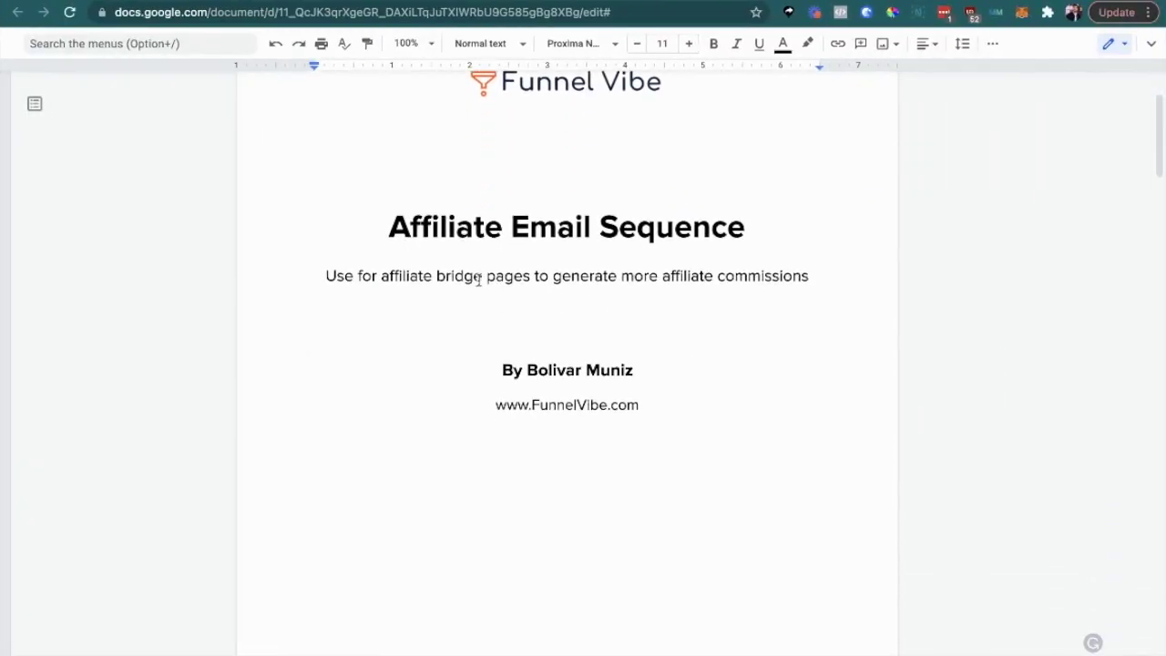
scroll(477, 279, down, 2)
scroll(477, 278, down, 3)
scroll(465, 260, down, 3)
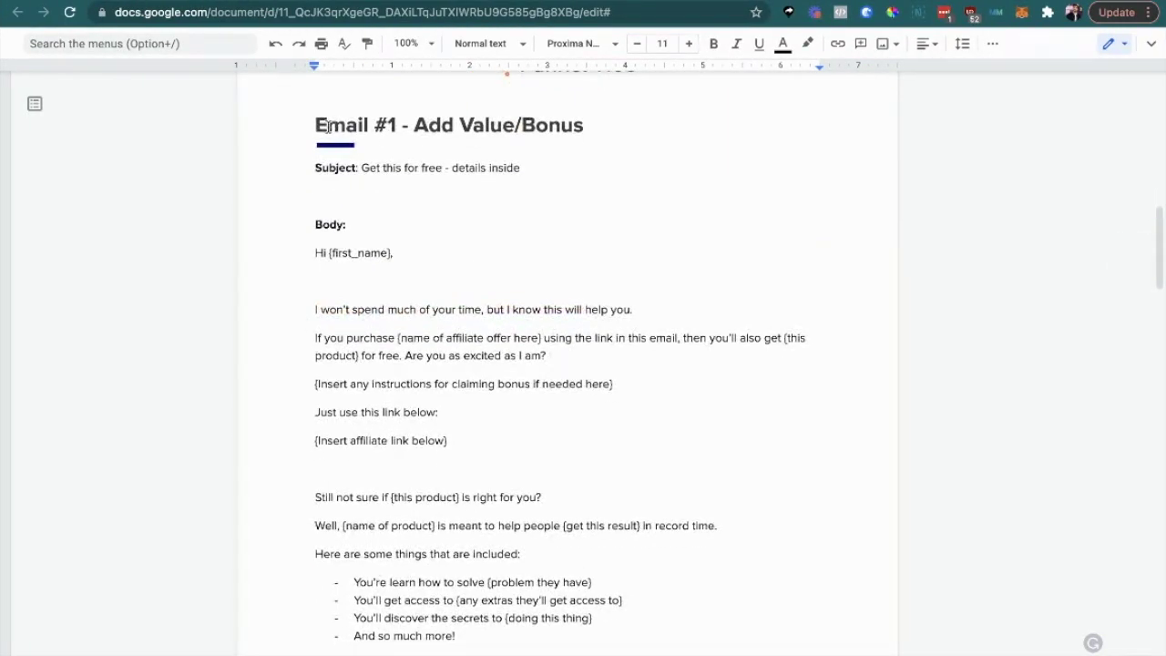
drag(328, 128, 552, 125)
click(554, 124)
drag(428, 125, 590, 128)
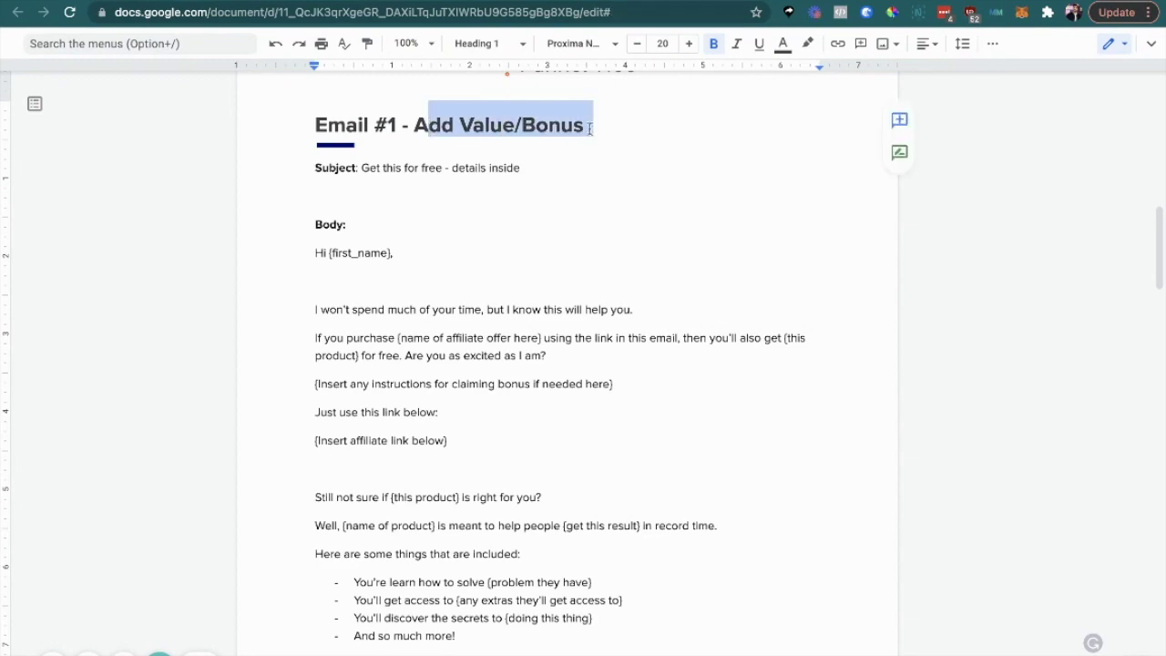
click(466, 313)
Highlight the affiliate link placeholder line in the Email #1 body
scroll(465, 313, down, 2)
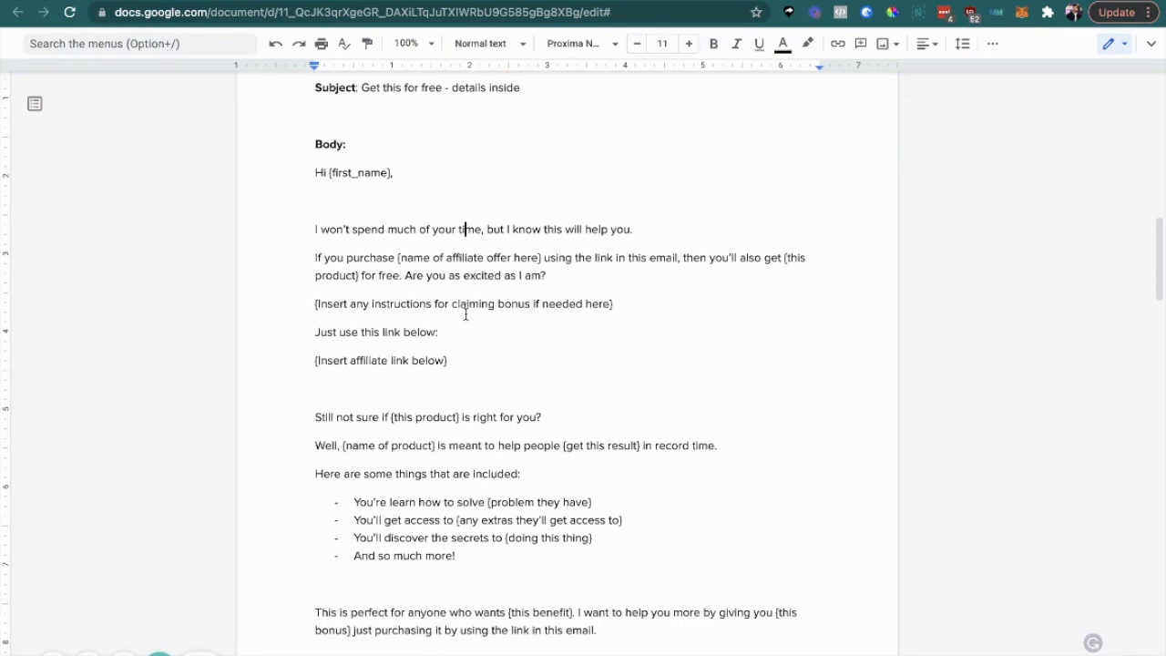
scroll(466, 314, down, 2)
scroll(466, 313, down, 4)
scroll(466, 317, up, 3)
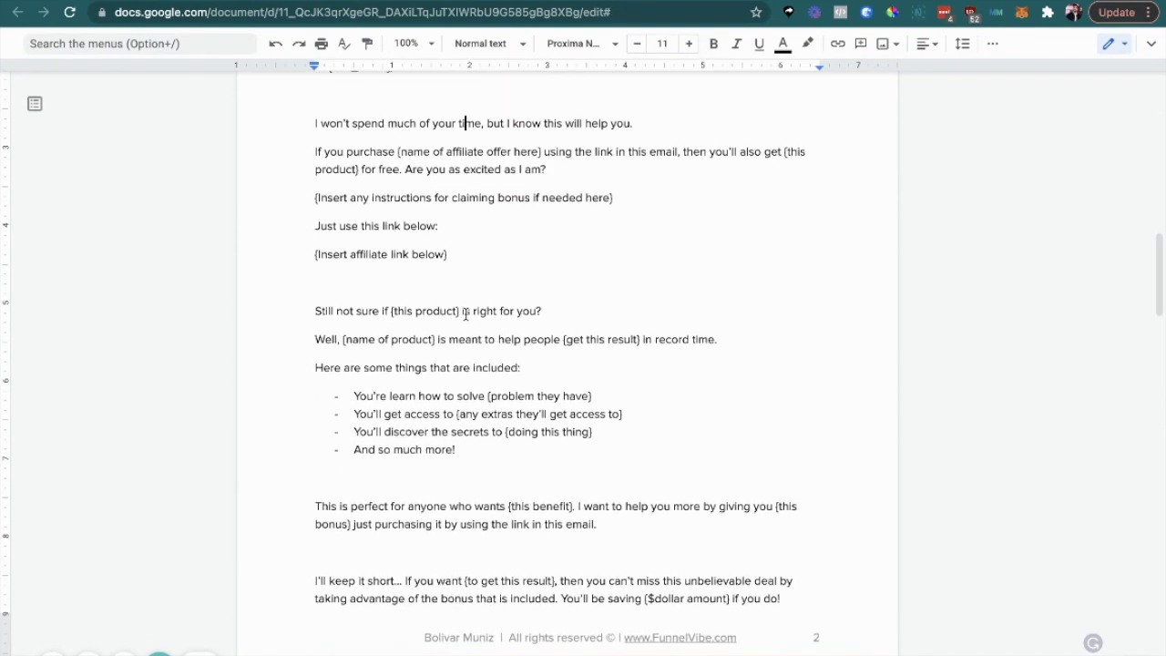
drag(447, 255, 311, 250)
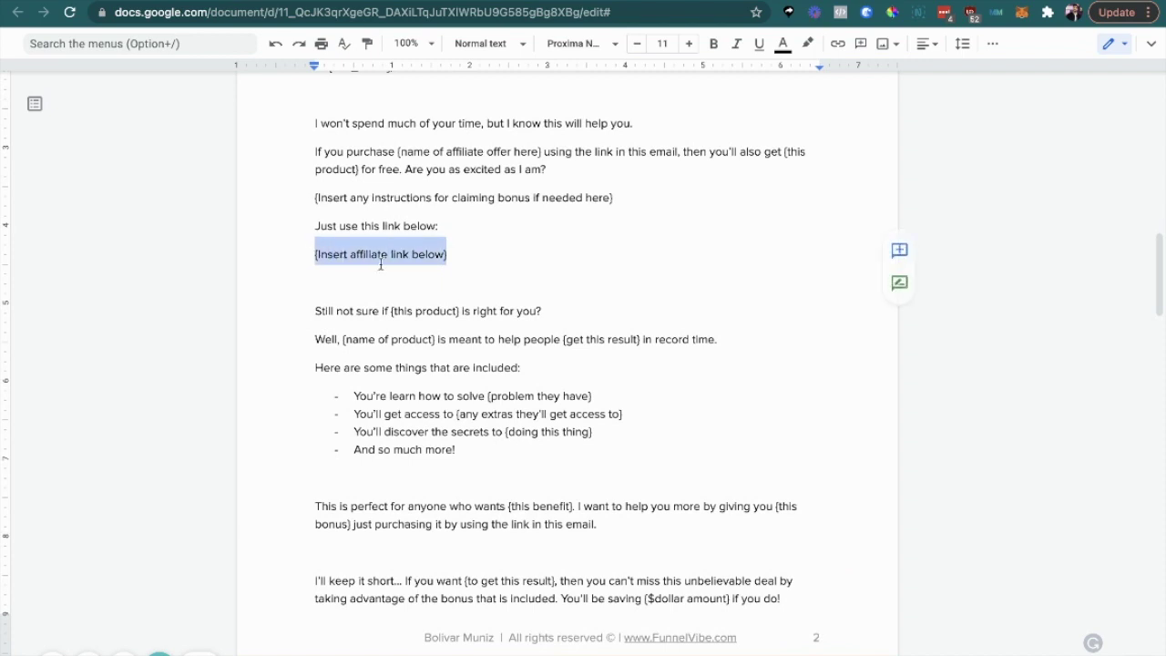
click(409, 253)
drag(445, 254, 315, 254)
Read past the Email #1 sign-off down to the Email #2 - Review The Offer section
scroll(397, 258, down, 1)
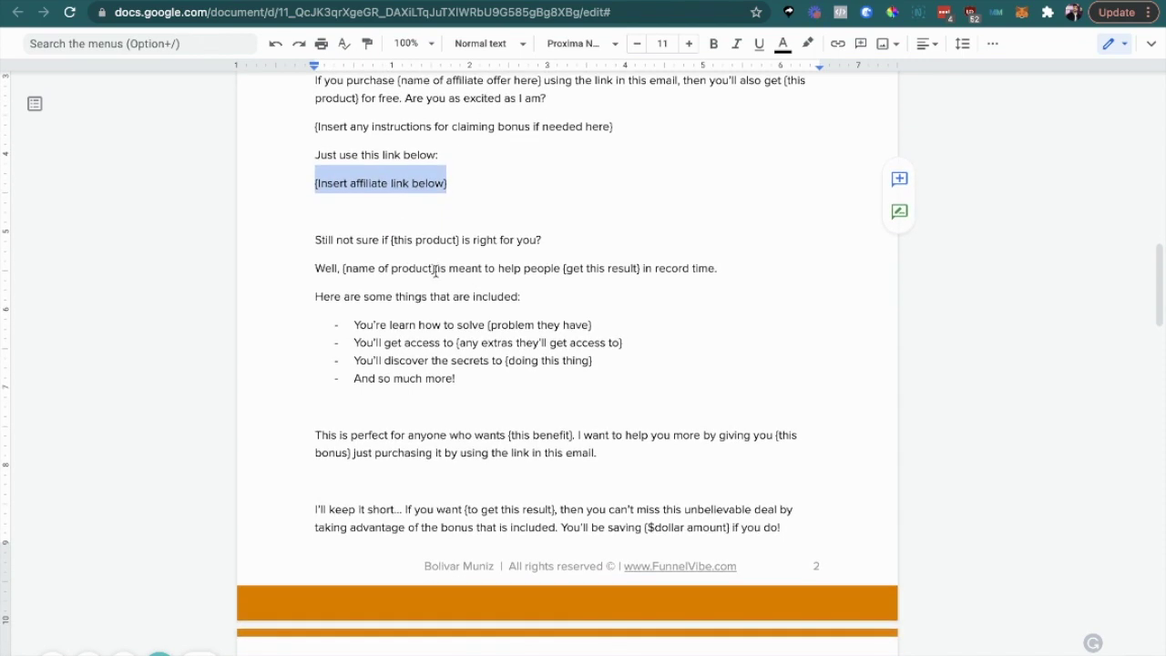
drag(436, 268, 337, 267)
scroll(397, 292, down, 3)
scroll(397, 292, down, 5)
scroll(398, 292, down, 7)
scroll(398, 291, up, 1)
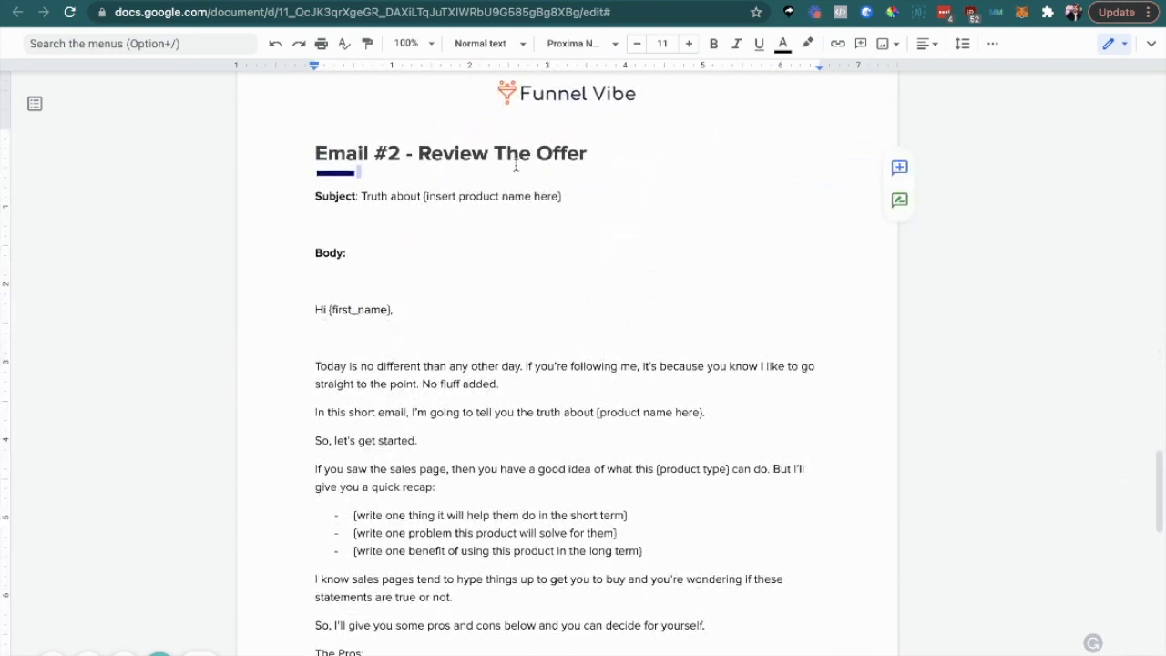
double_click(533, 160)
click(500, 279)
scroll(500, 279, down, 1)
scroll(500, 281, down, 3)
scroll(501, 279, down, 2)
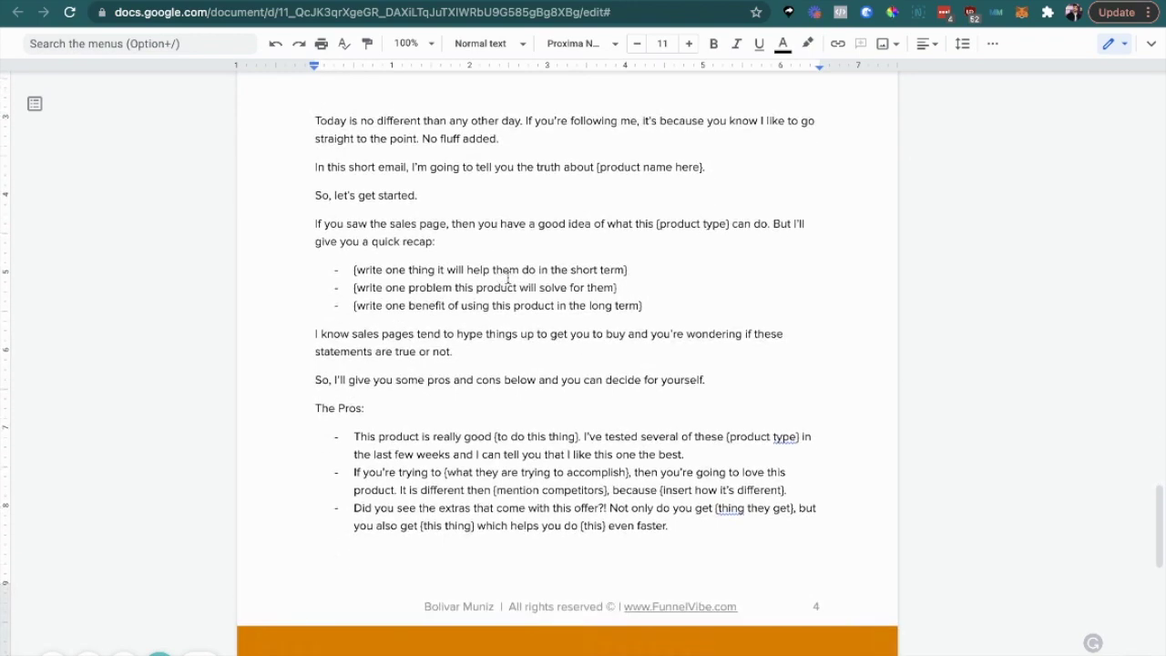
drag(637, 272, 371, 271)
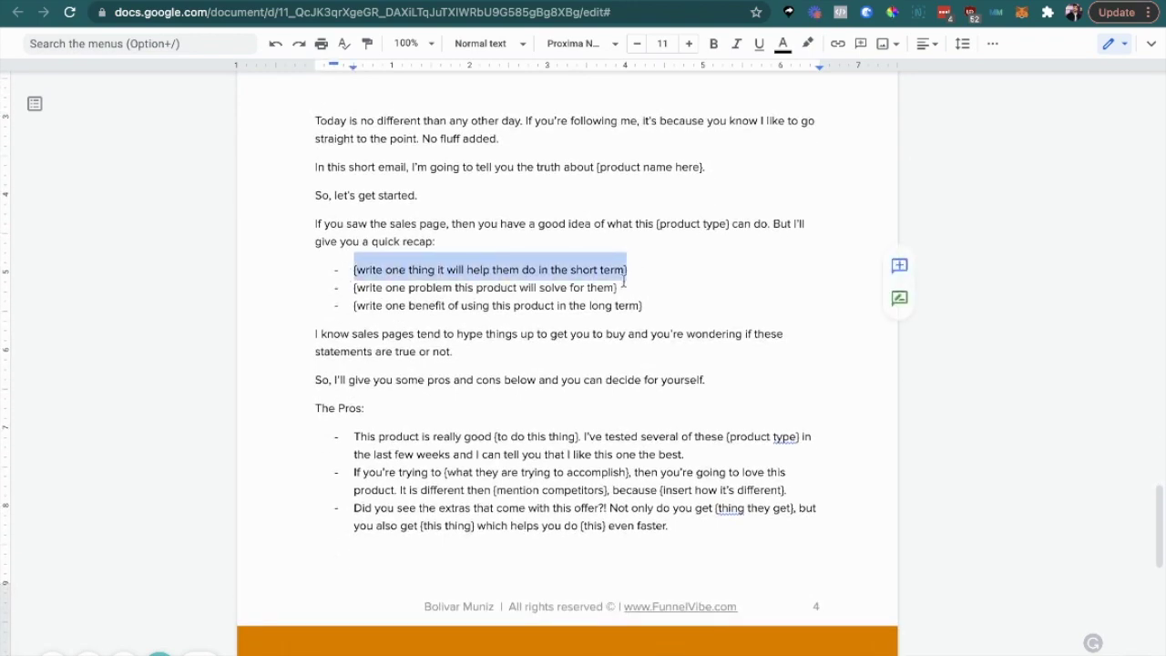
drag(623, 286, 343, 282)
scroll(474, 348, down, 3)
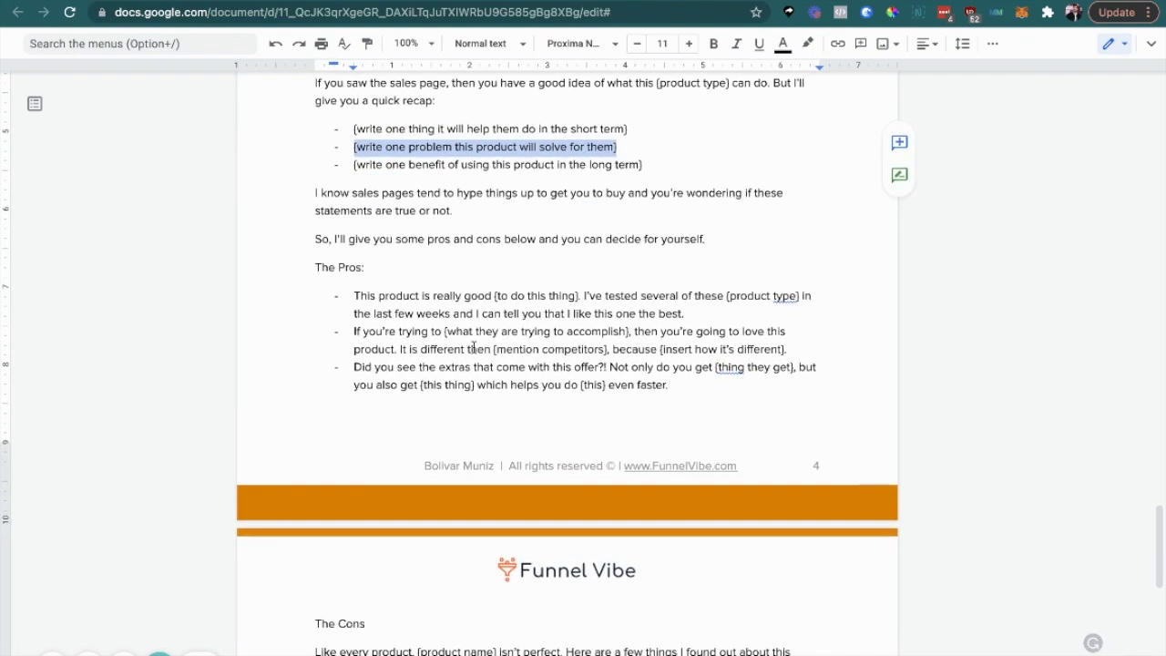
scroll(474, 347, down, 6)
scroll(455, 383, down, 3)
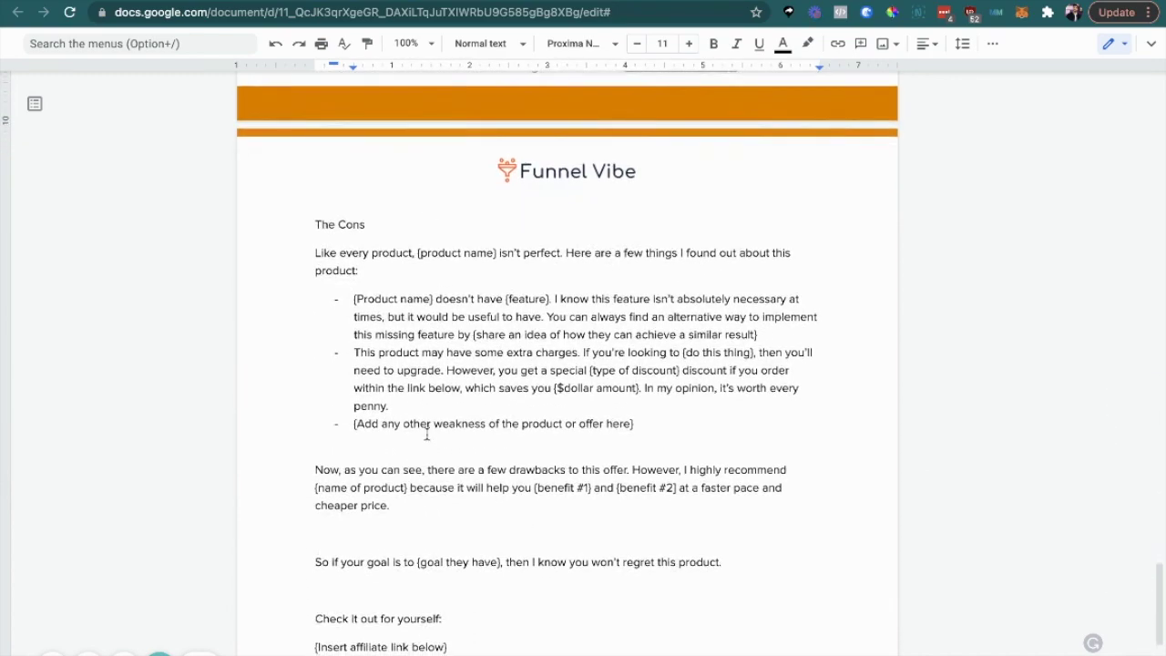
scroll(427, 449, up, 5)
scroll(427, 449, up, 2)
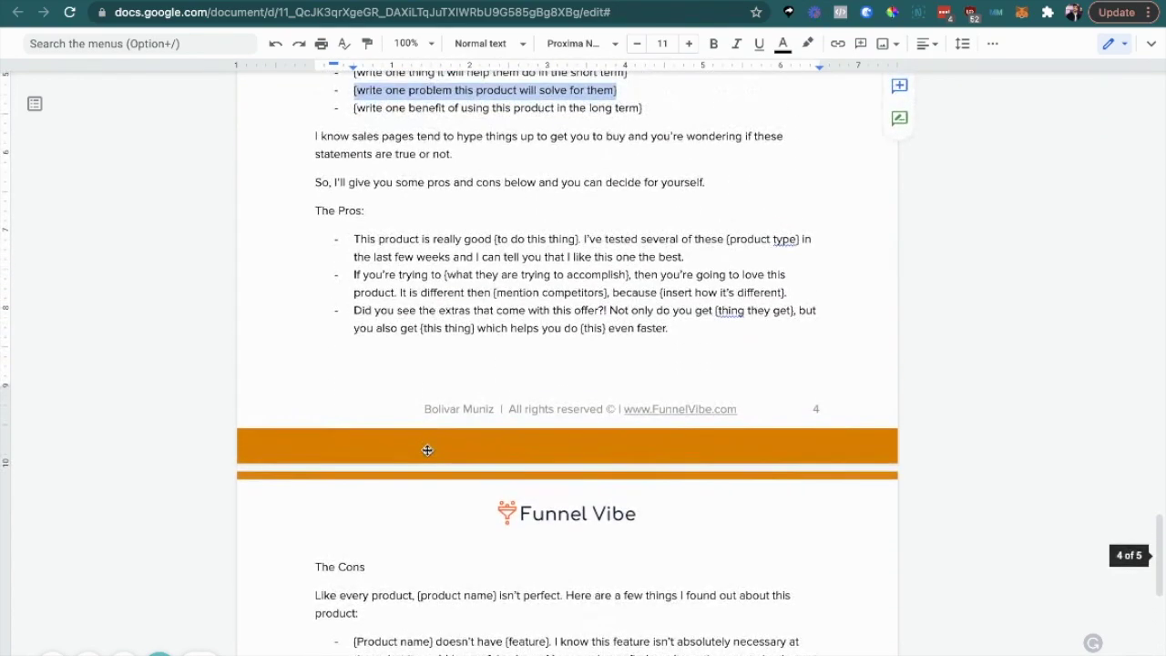
scroll(427, 450, down, 1)
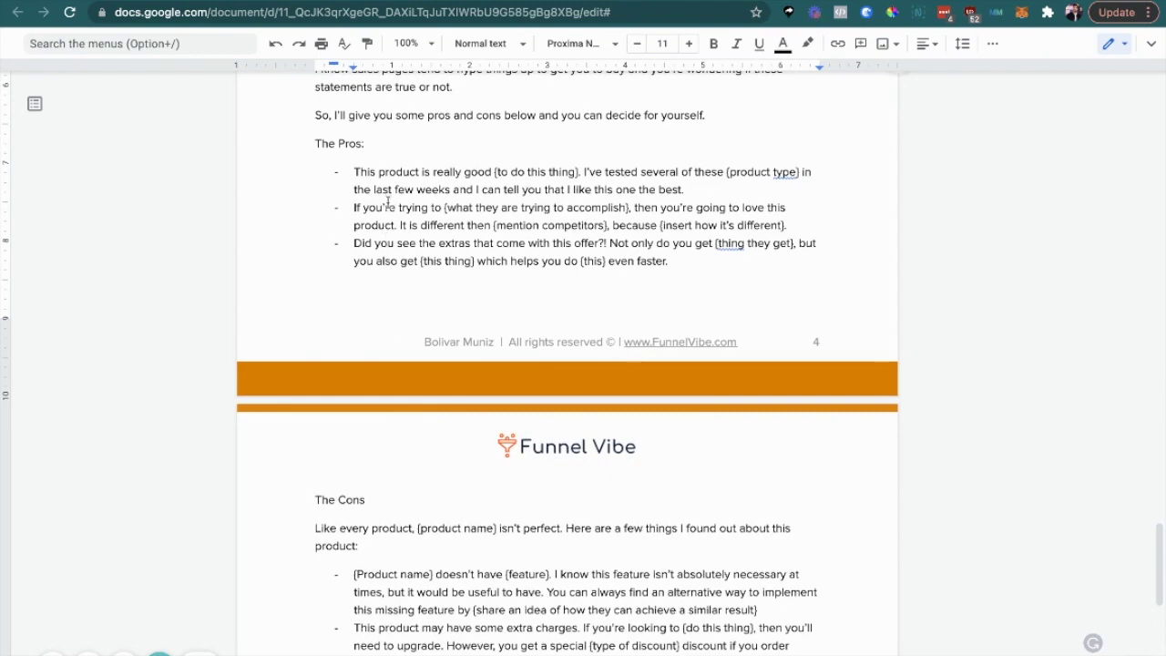
scroll(391, 391, down, 3)
scroll(399, 373, down, 1)
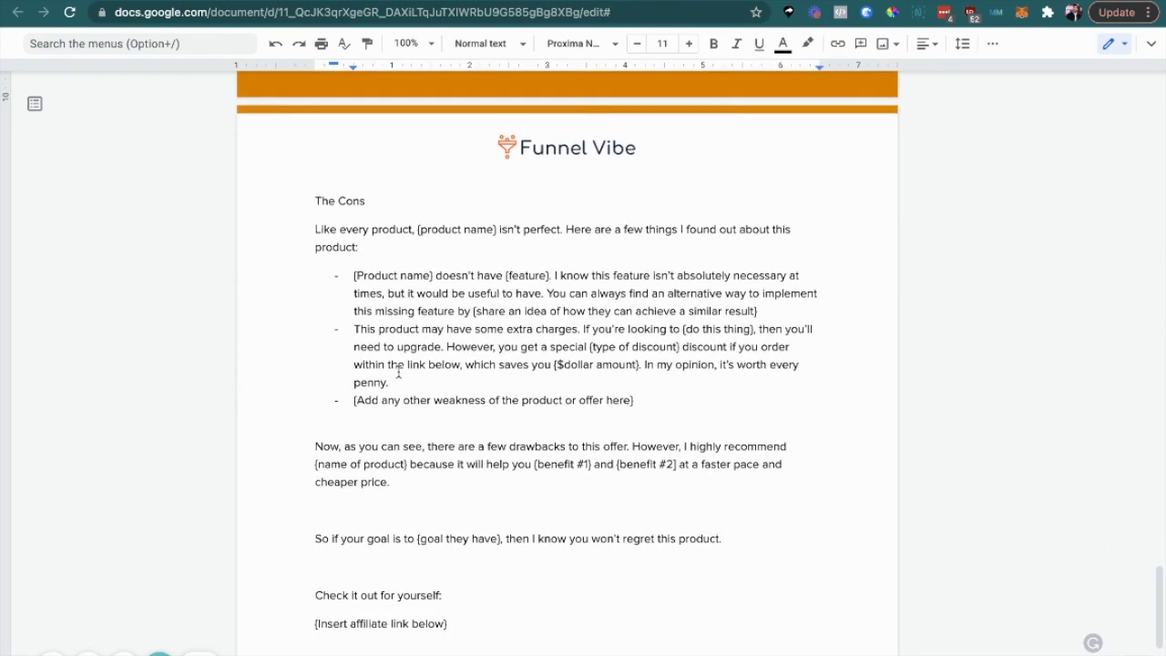
scroll(325, 463, down, 2)
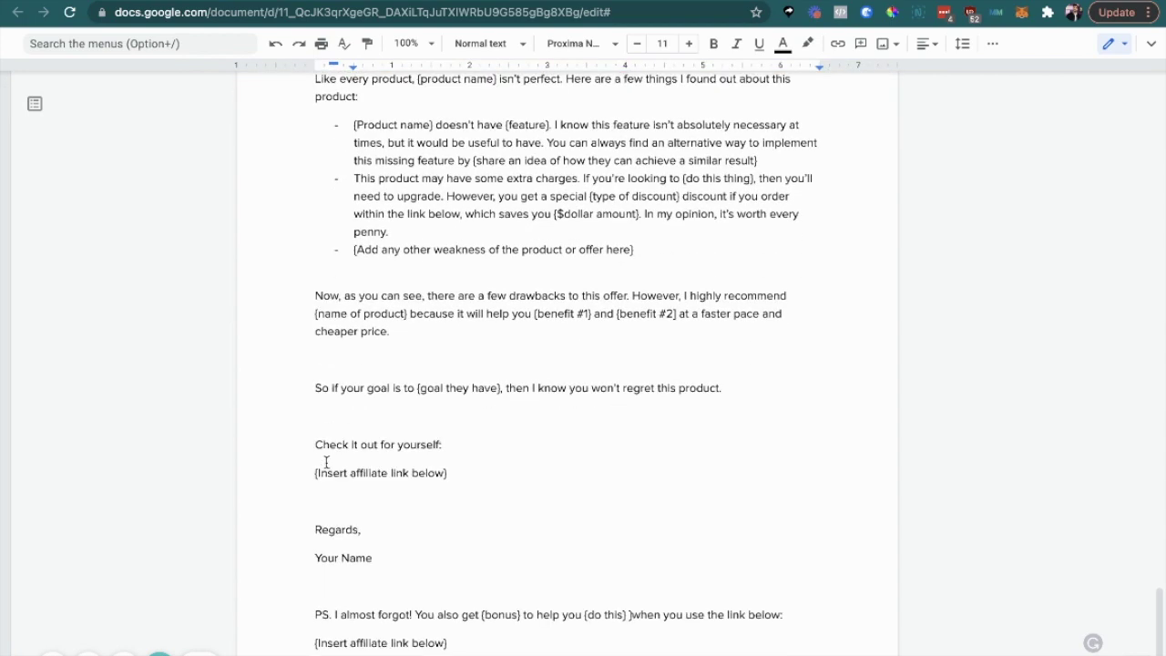
drag(459, 472, 310, 472)
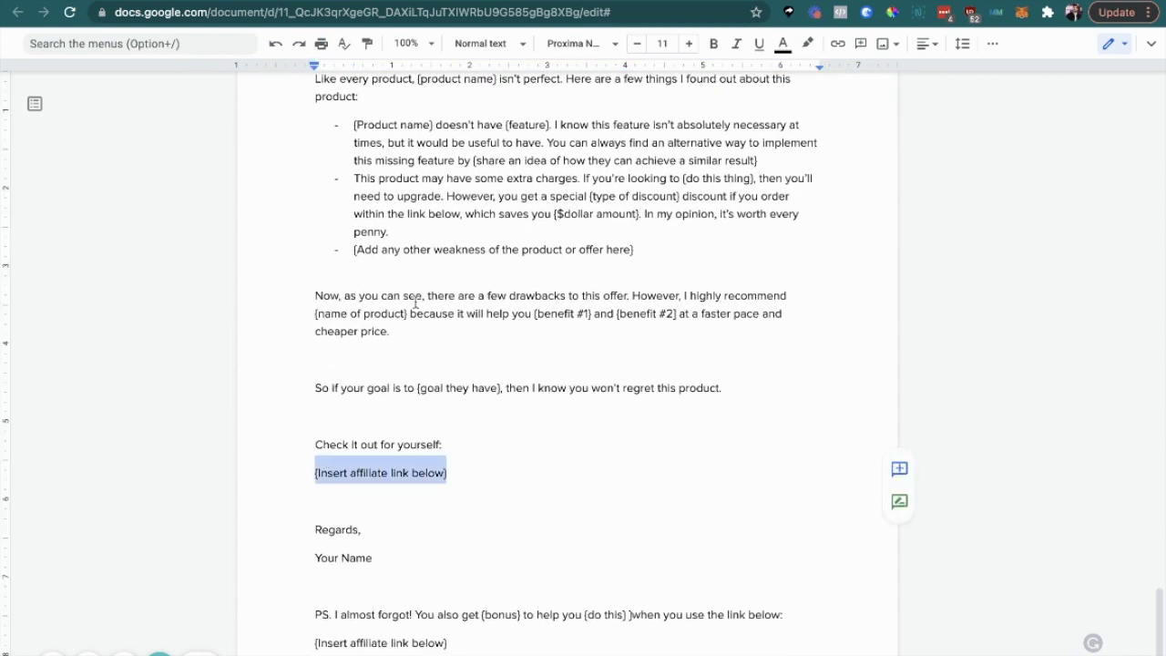
scroll(410, 319, up, 4)
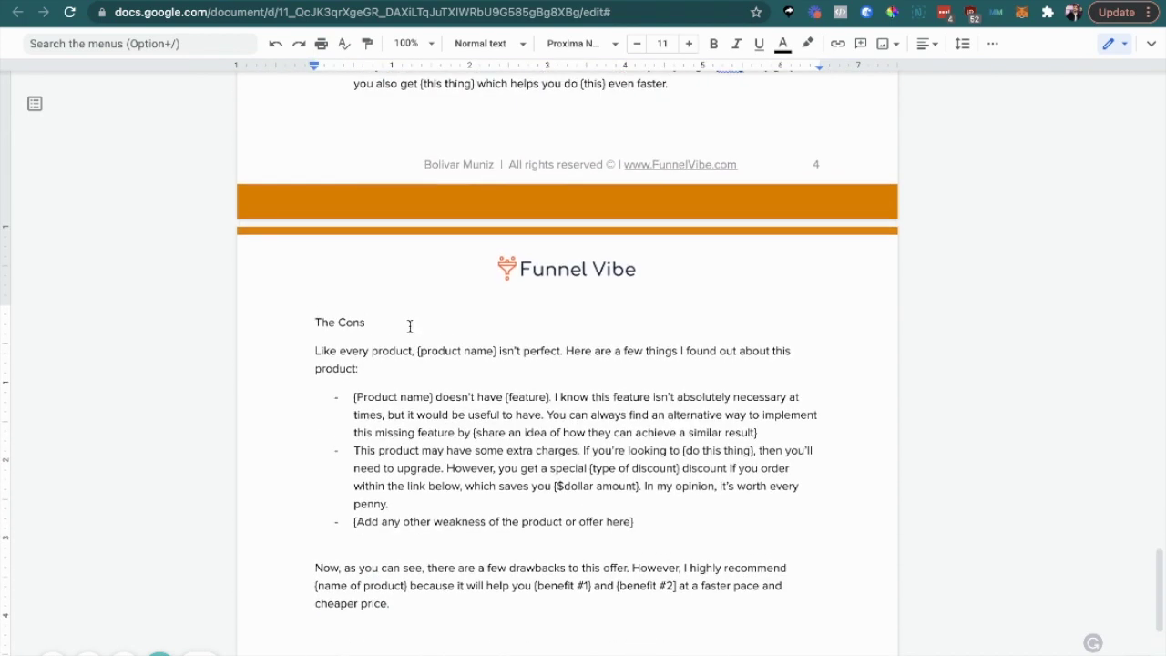
scroll(389, 414, up, 2)
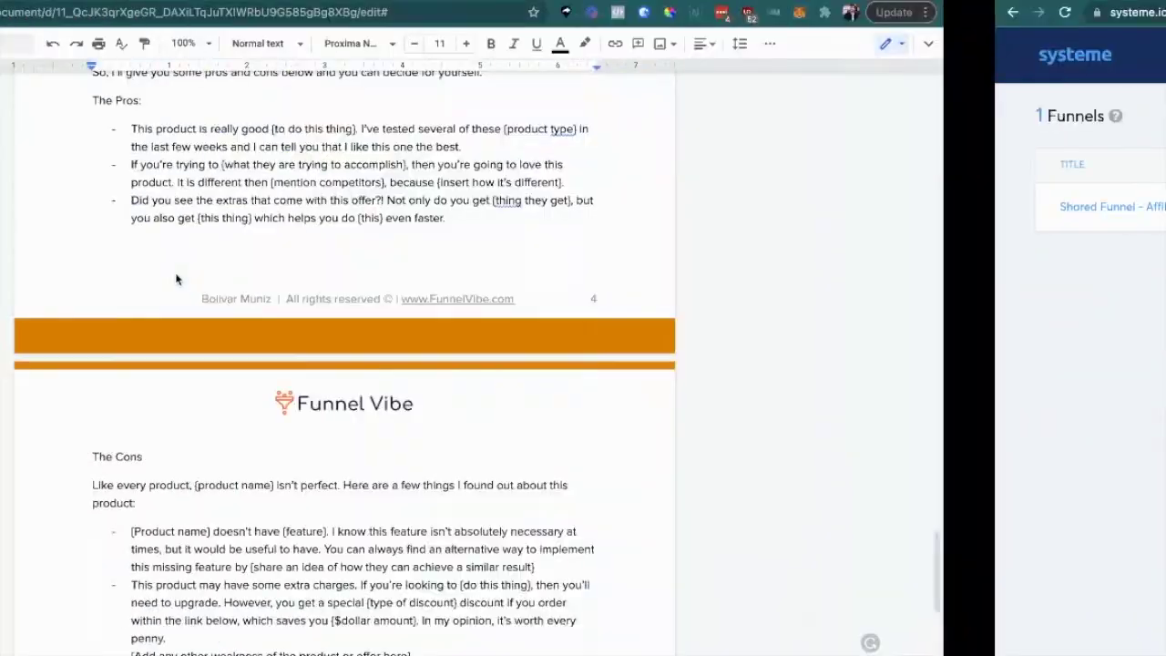
Move from the Google Doc to the systeme.io Template - Affiliate Bridge funnel step
scroll(393, 314, down, 5)
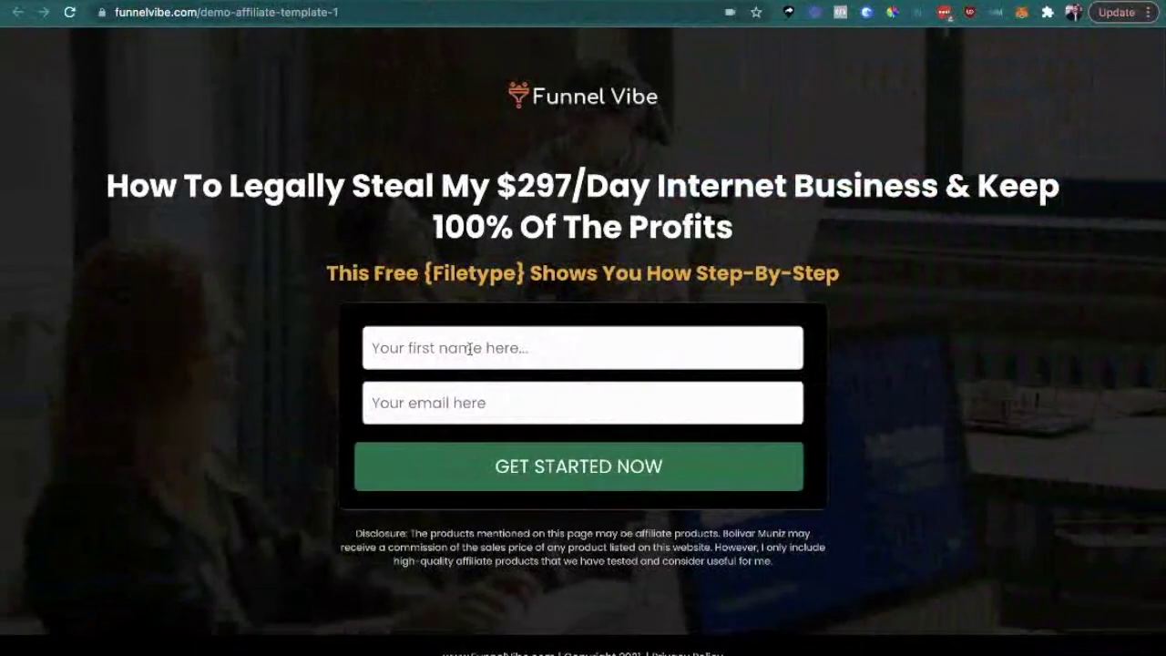
key(ctrl+Right)
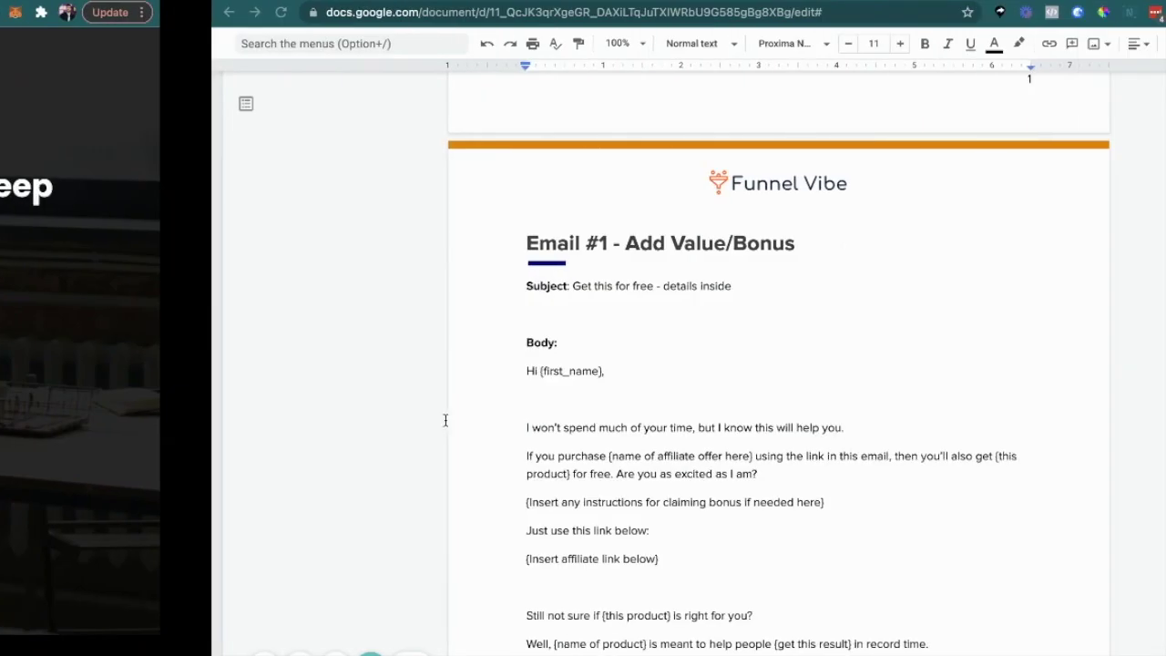
key(ctrl+Right)
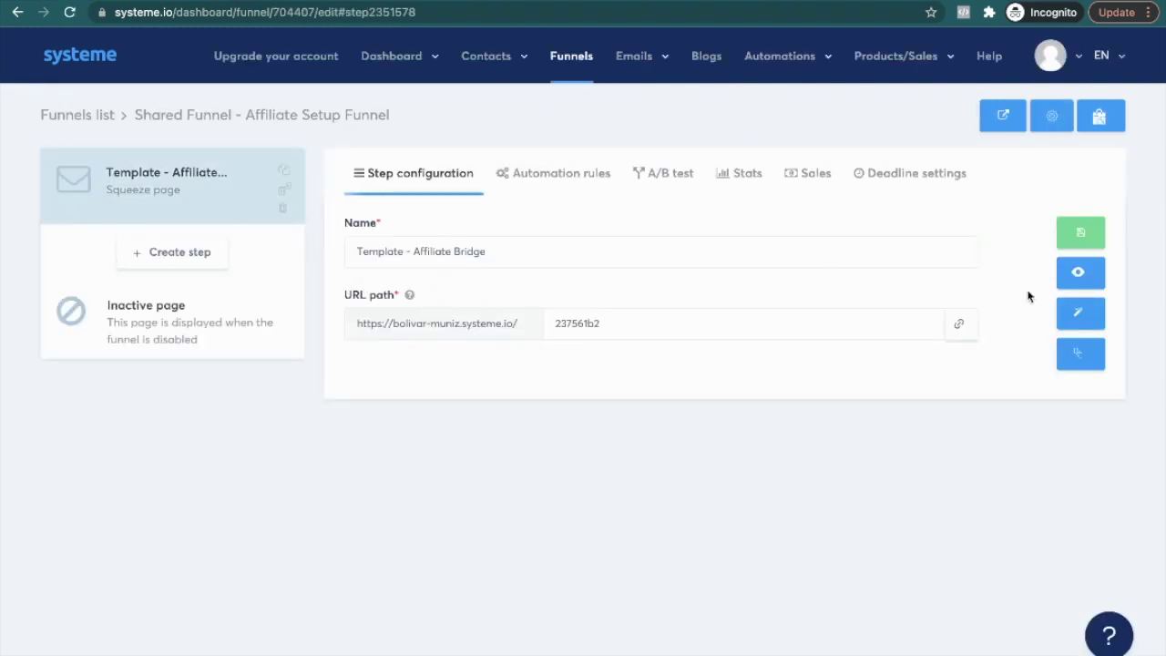
Open the Affiliate Bridge page in the editor and inspect its headline and subheadline
click(1086, 318)
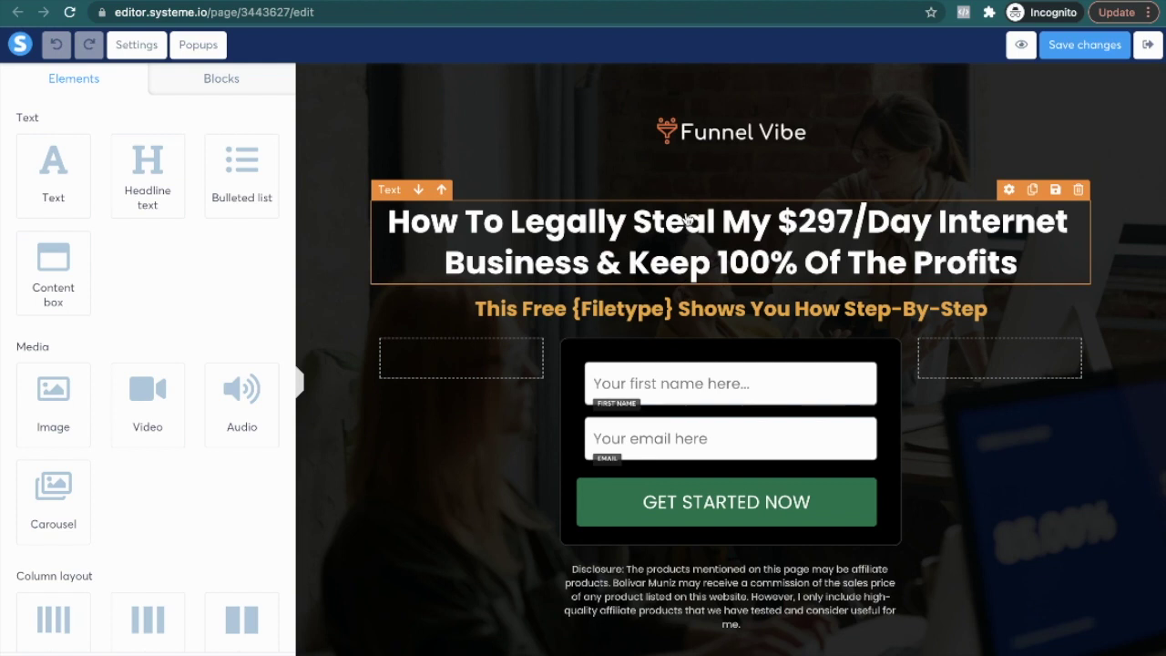
click(688, 219)
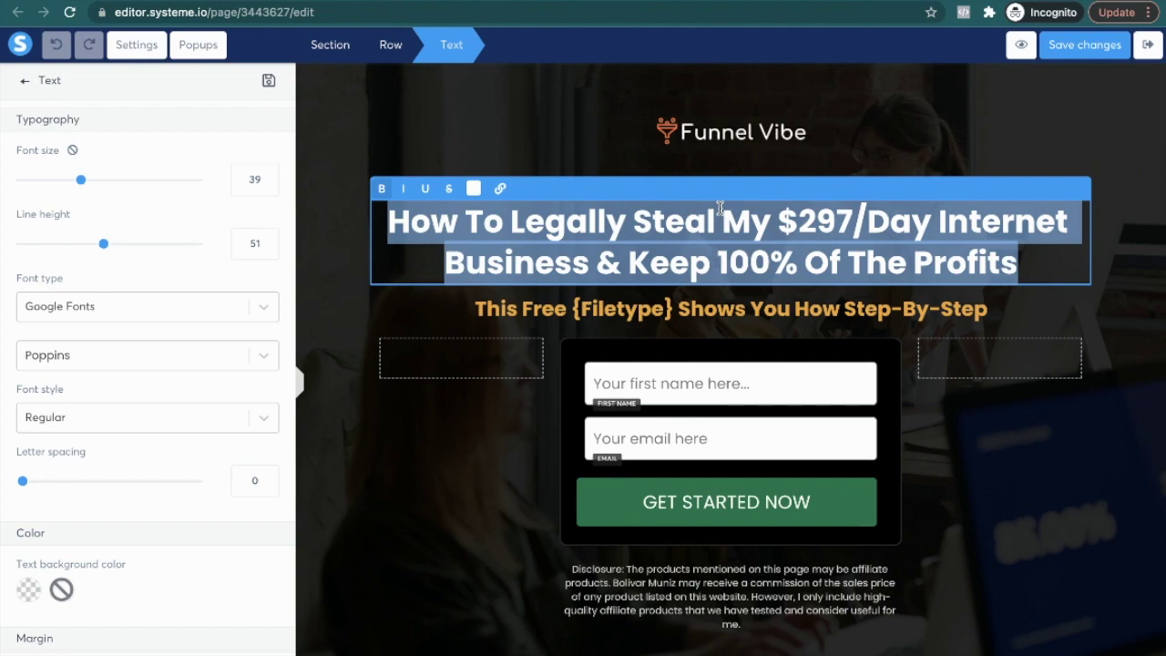
click(698, 322)
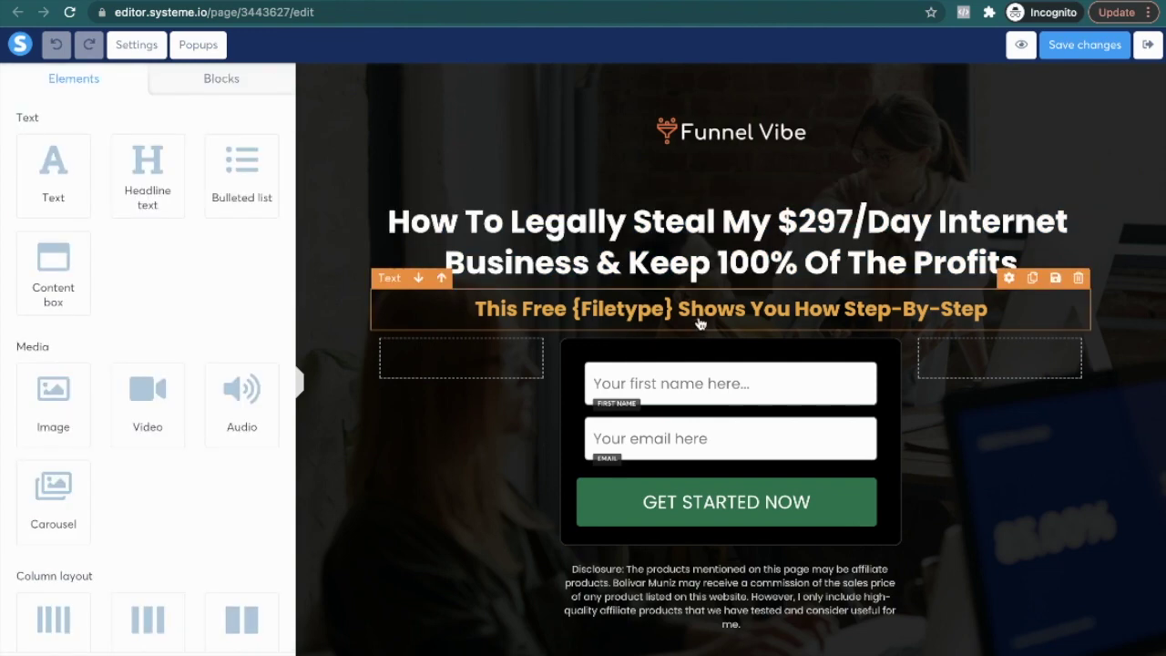
triple_click(707, 317)
click(708, 335)
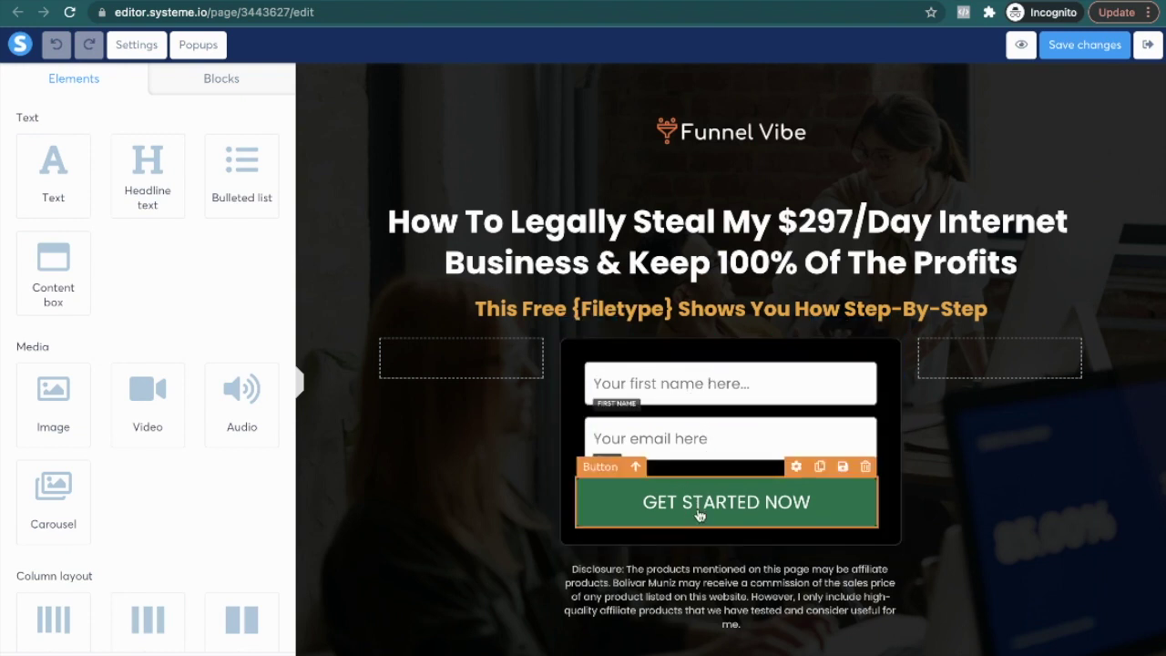
click(150, 50)
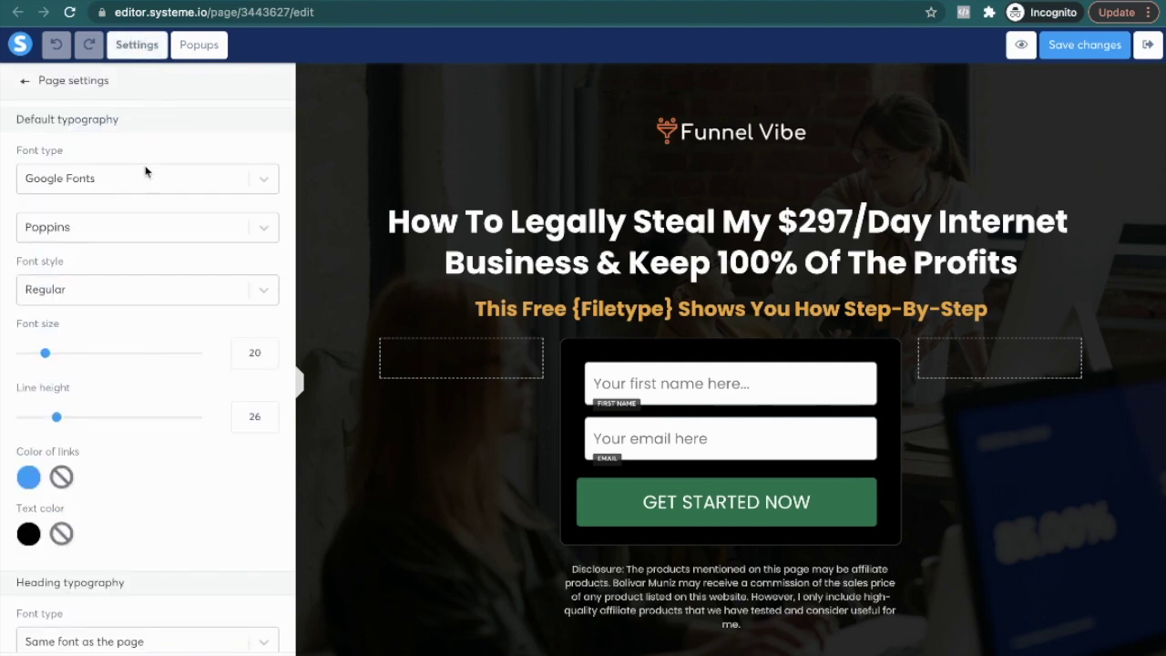
Scroll to the SEO section and replace the 'Template 1' title with 'Product Name'
scroll(133, 271, down, 3)
scroll(132, 135, down, 2)
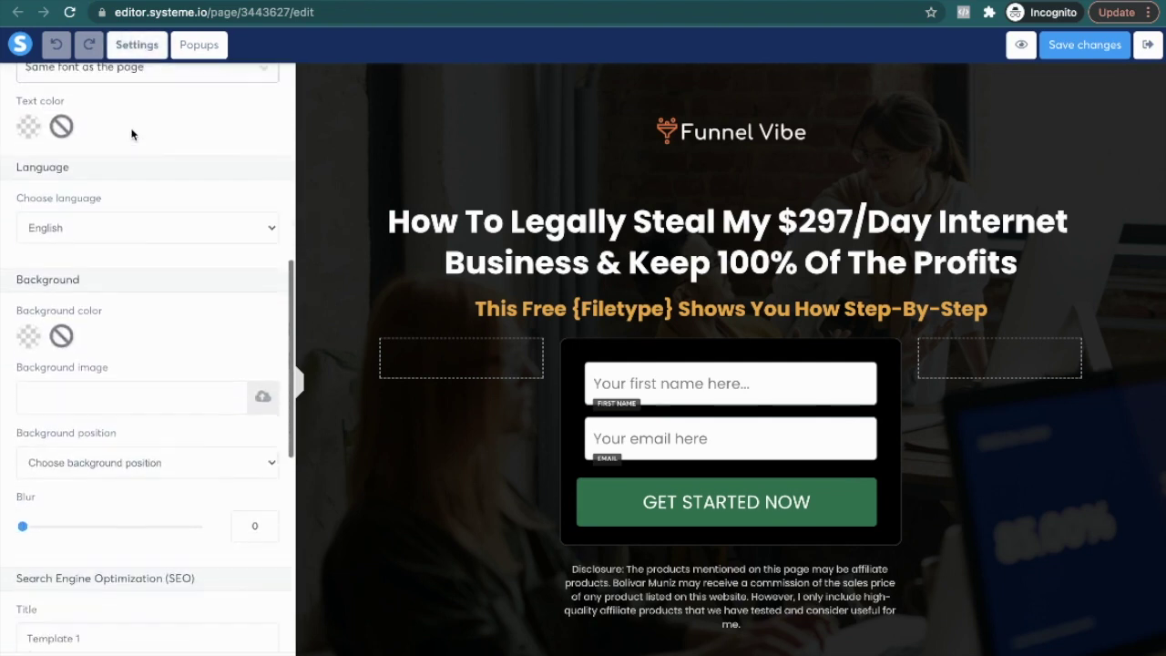
scroll(131, 135, down, 3)
scroll(131, 129, down, 1)
scroll(109, 182, down, 1)
triple_click(91, 243)
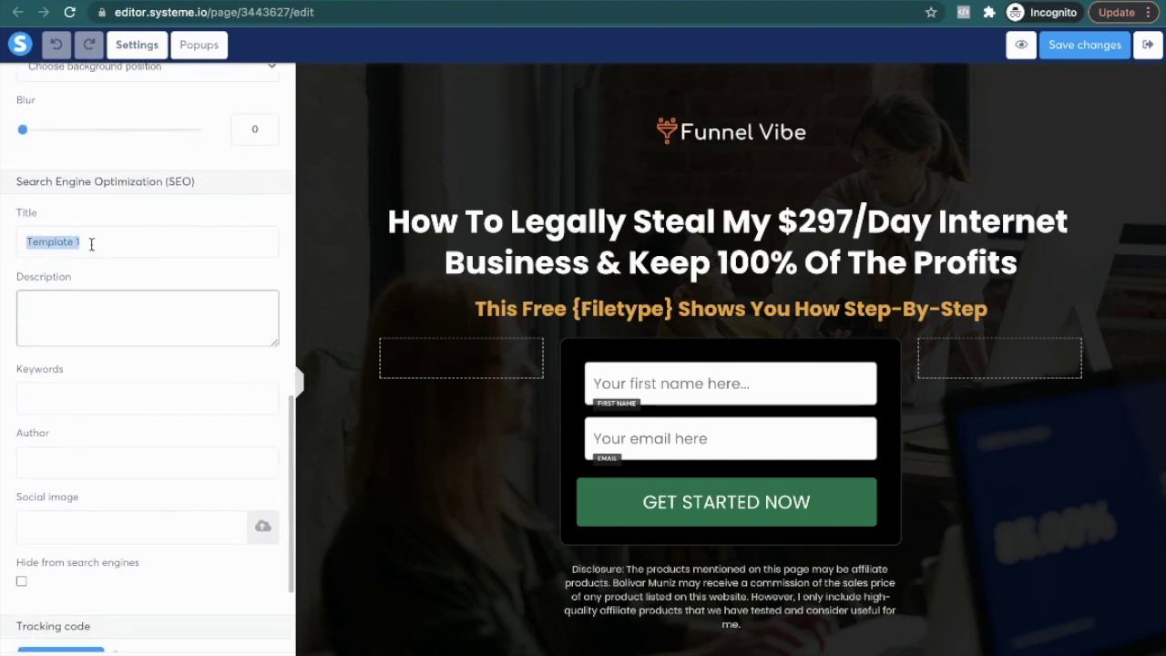
text(Produ)
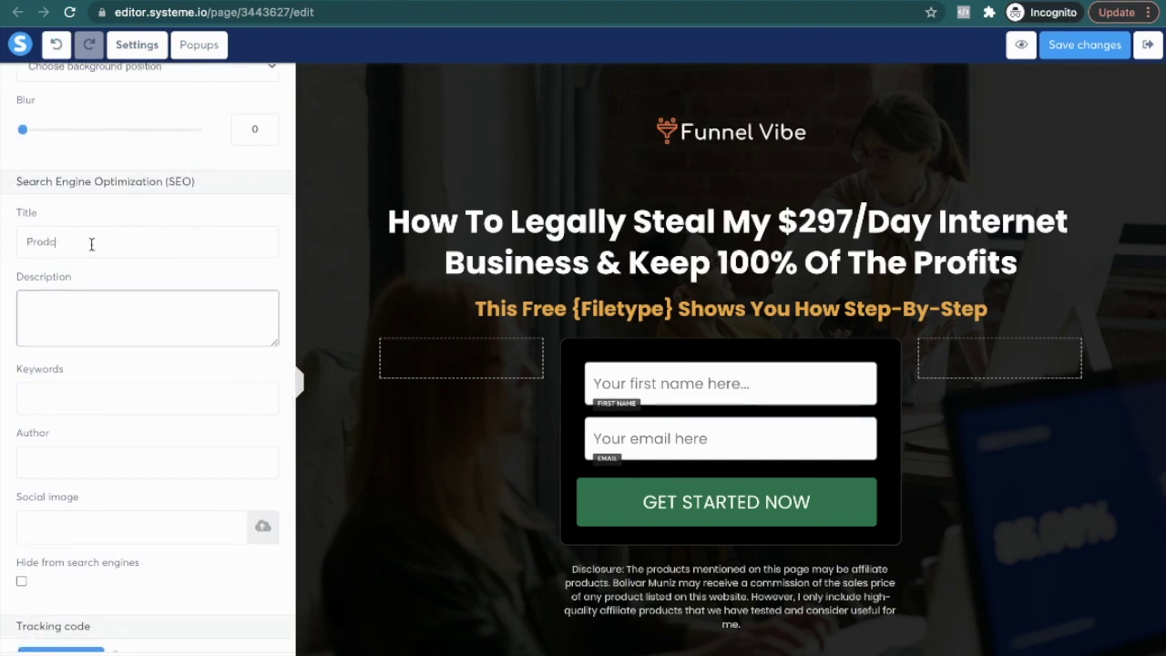
text(ct Nam)
text(e Here)
click(104, 312)
Review the 'Product Name Here' SEO title and the empty description field
scroll(70, 437, down, 1)
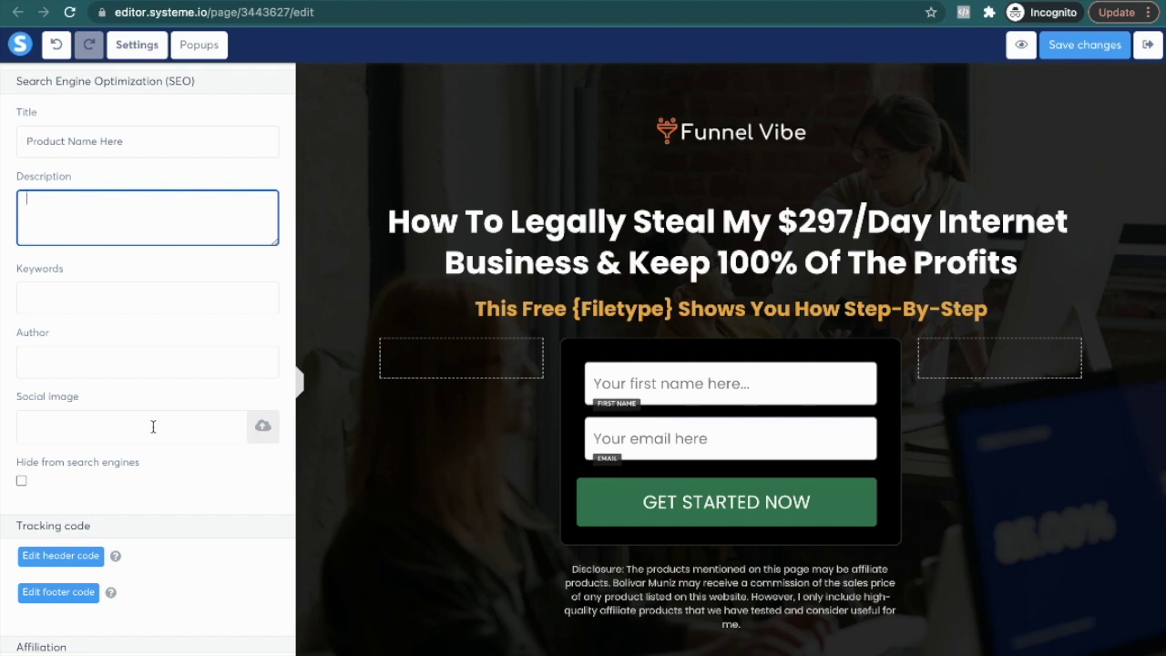
scroll(154, 424, up, 1)
scroll(153, 237, up, 1)
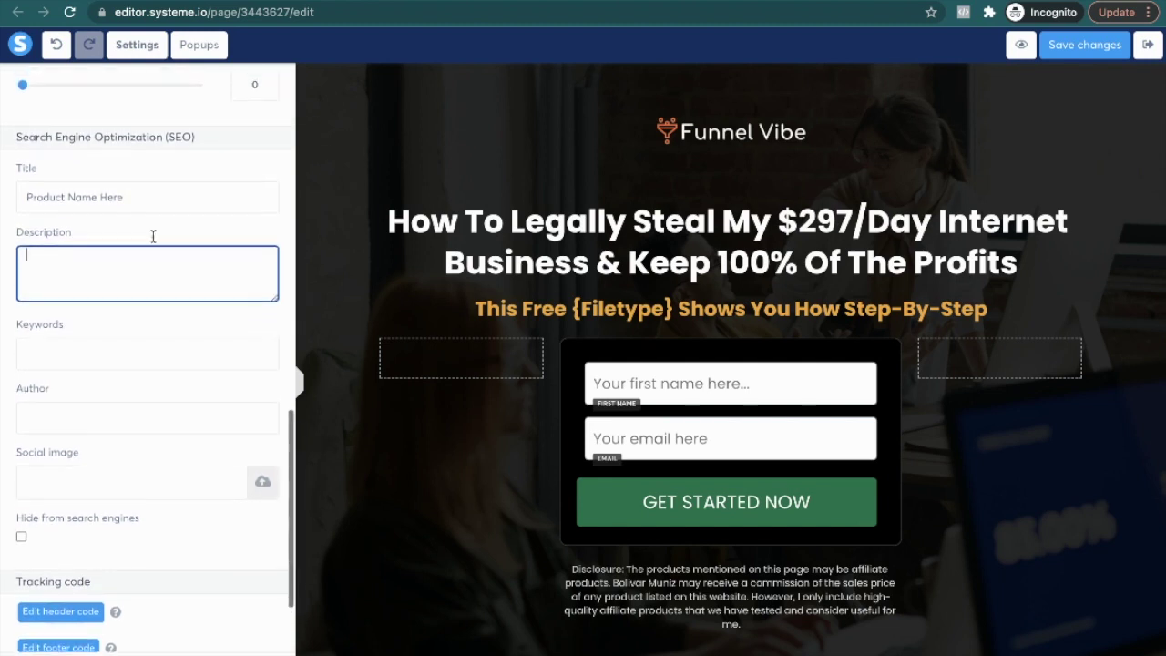
drag(130, 198, 15, 197)
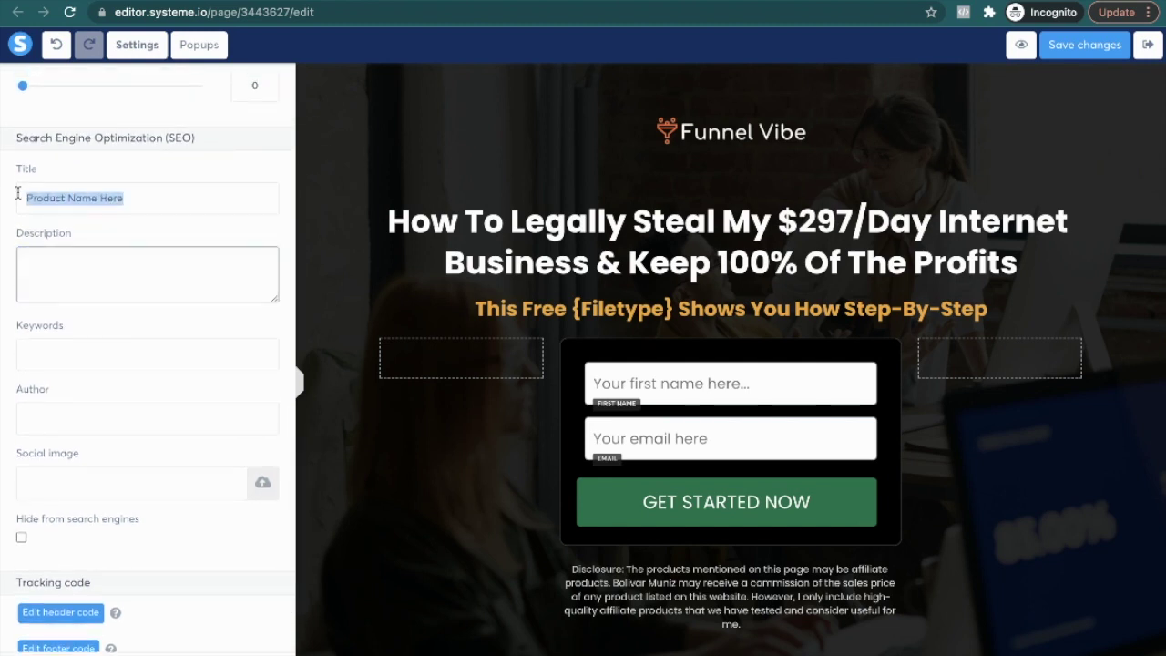
click(82, 259)
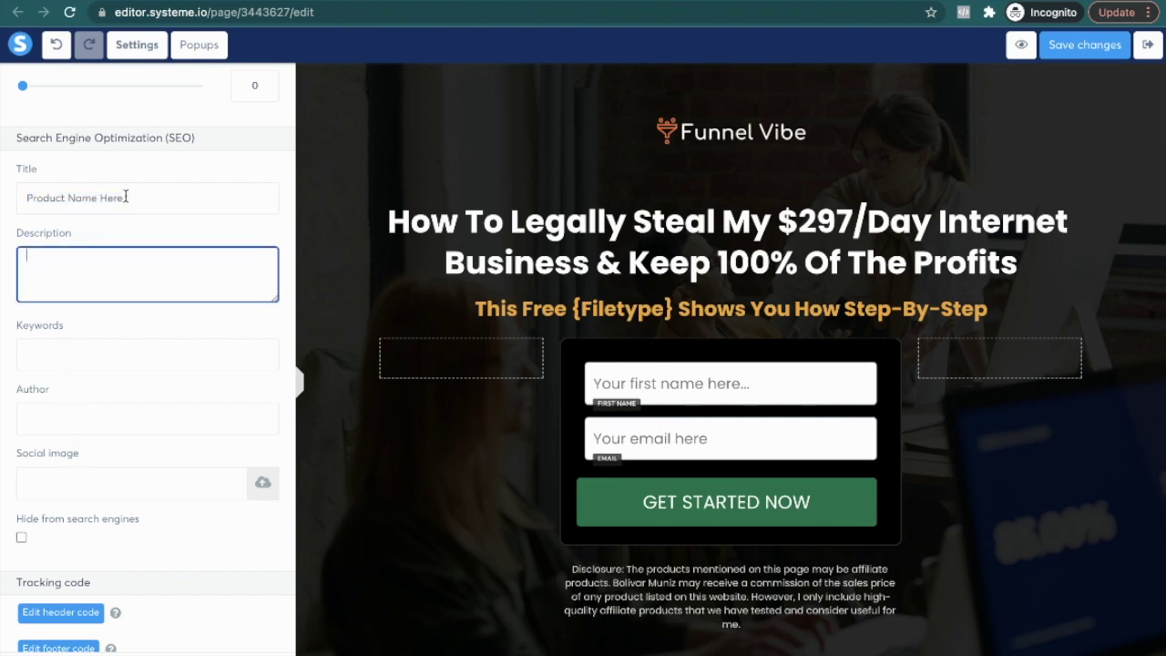
drag(125, 197, 25, 197)
scroll(135, 182, up, 3)
scroll(134, 155, up, 5)
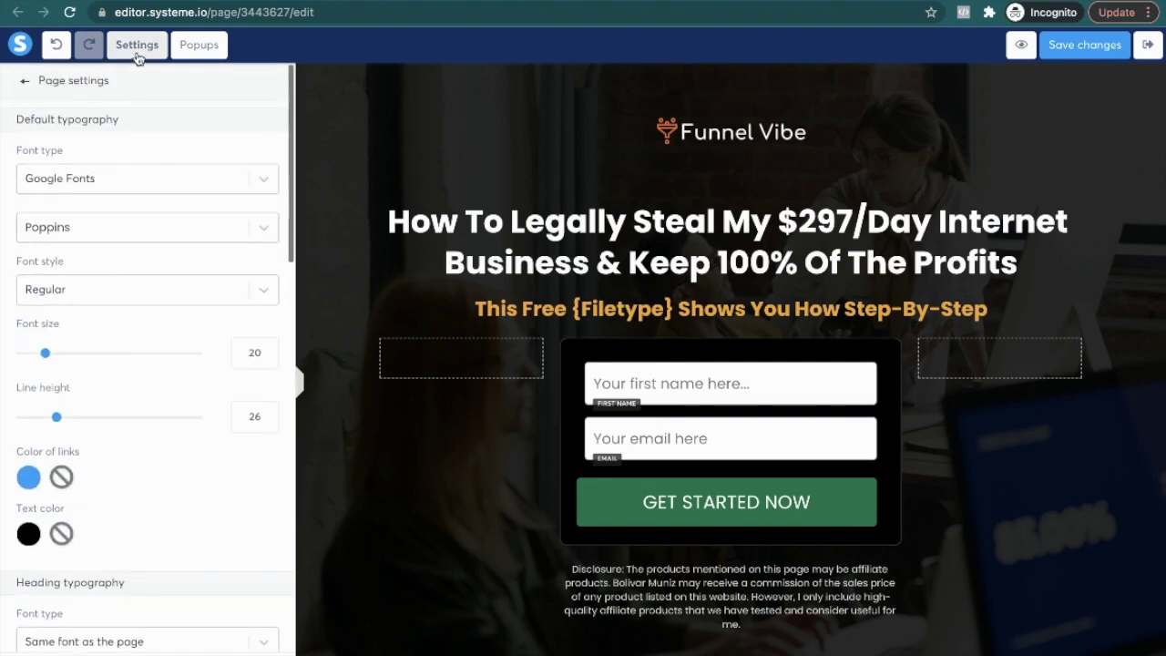
Make GET STARTED NOW send the form and redirect to custom URL #affiliatelink, then save
click(26, 81)
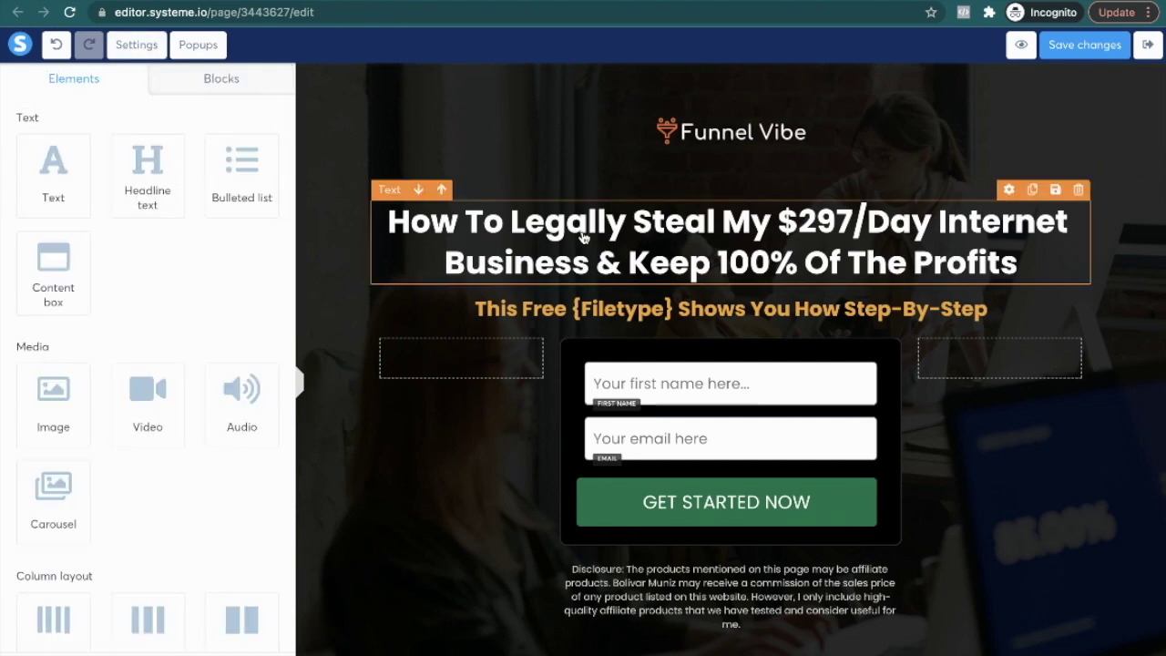
click(735, 506)
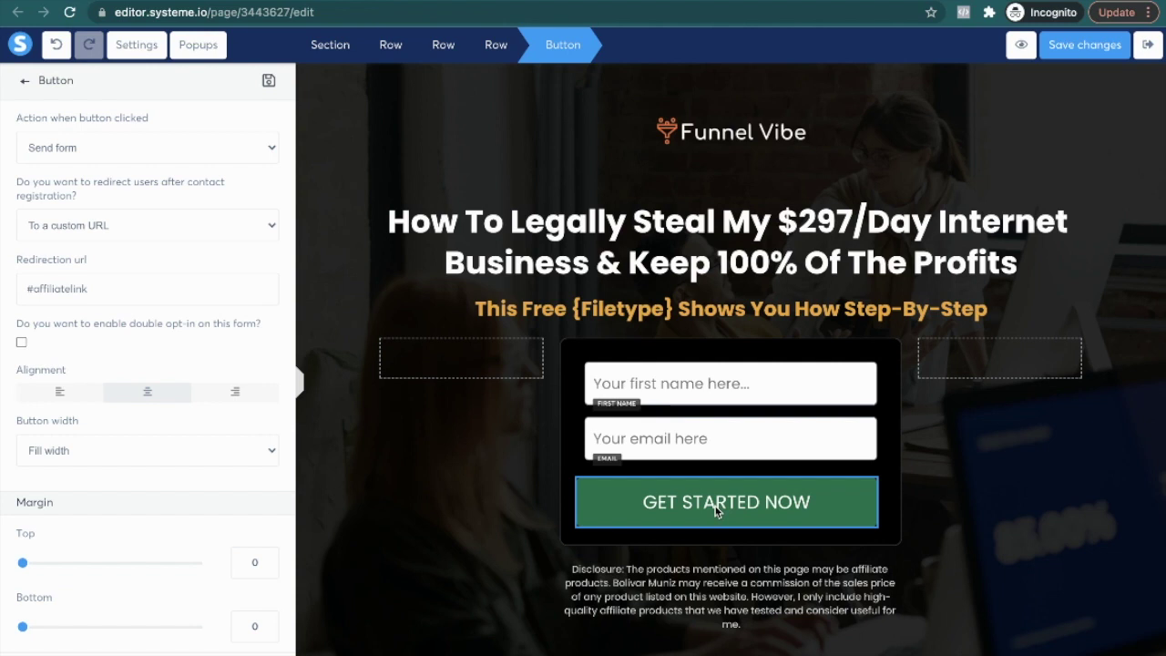
click(153, 150)
click(125, 226)
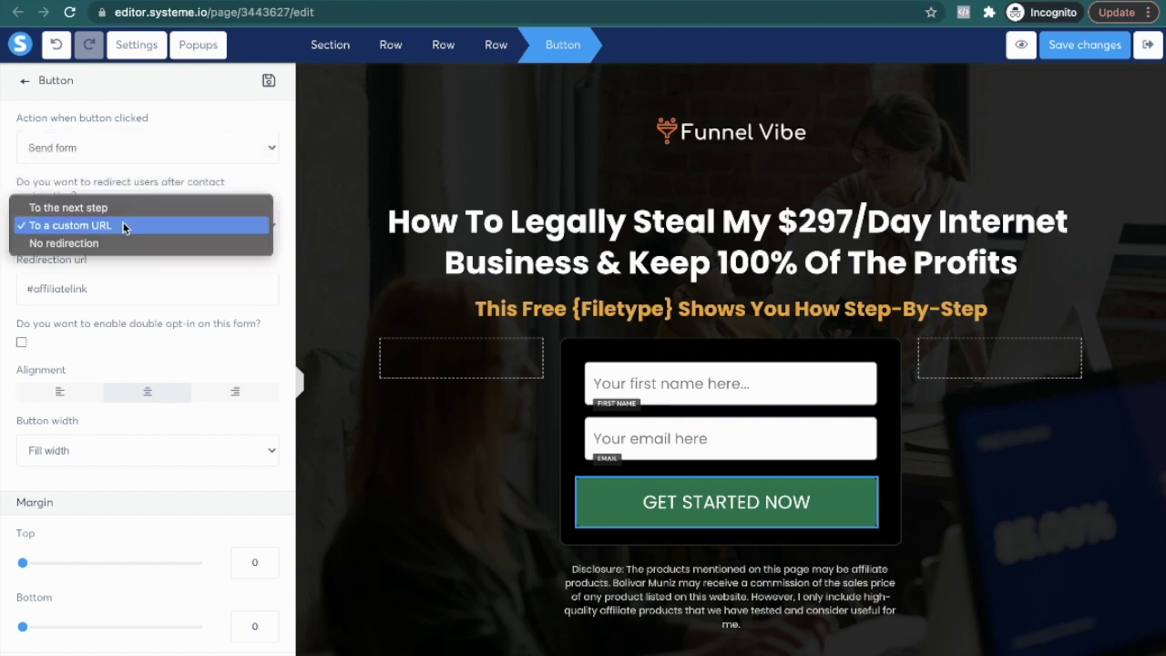
click(121, 229)
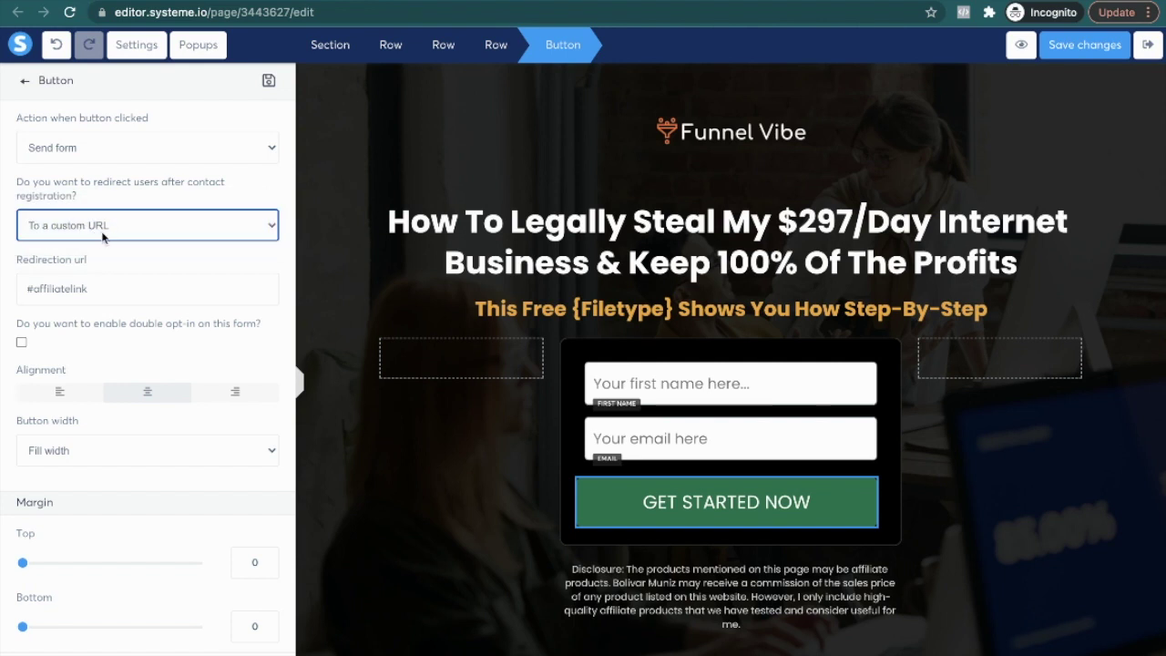
drag(94, 288, 7, 296)
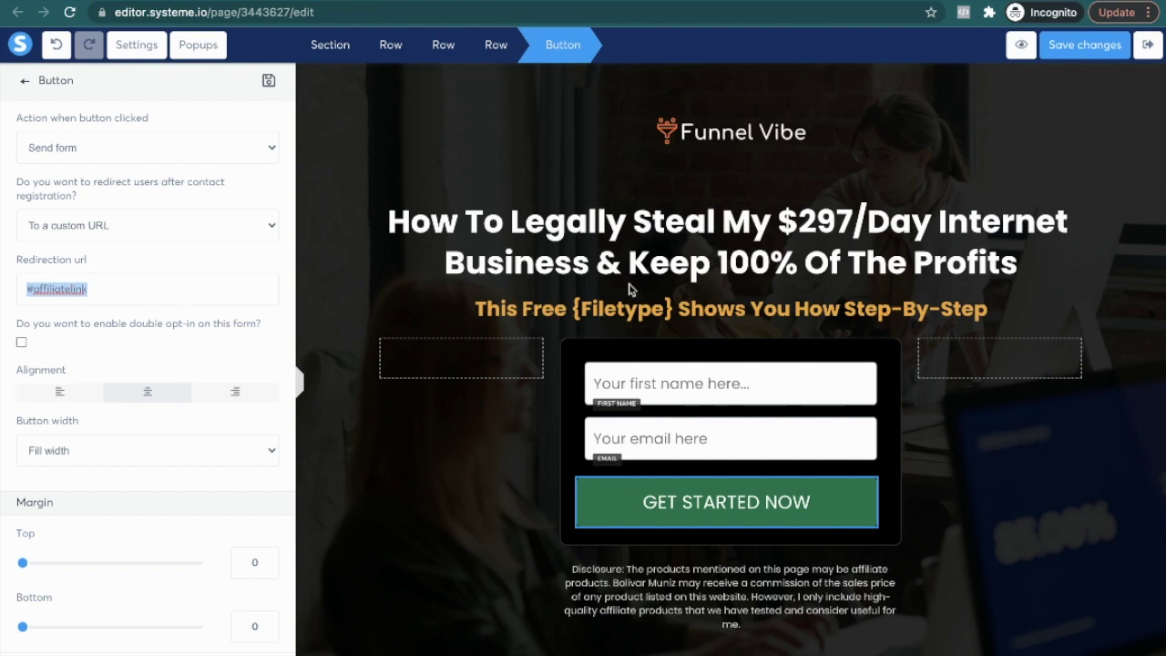
click(1074, 47)
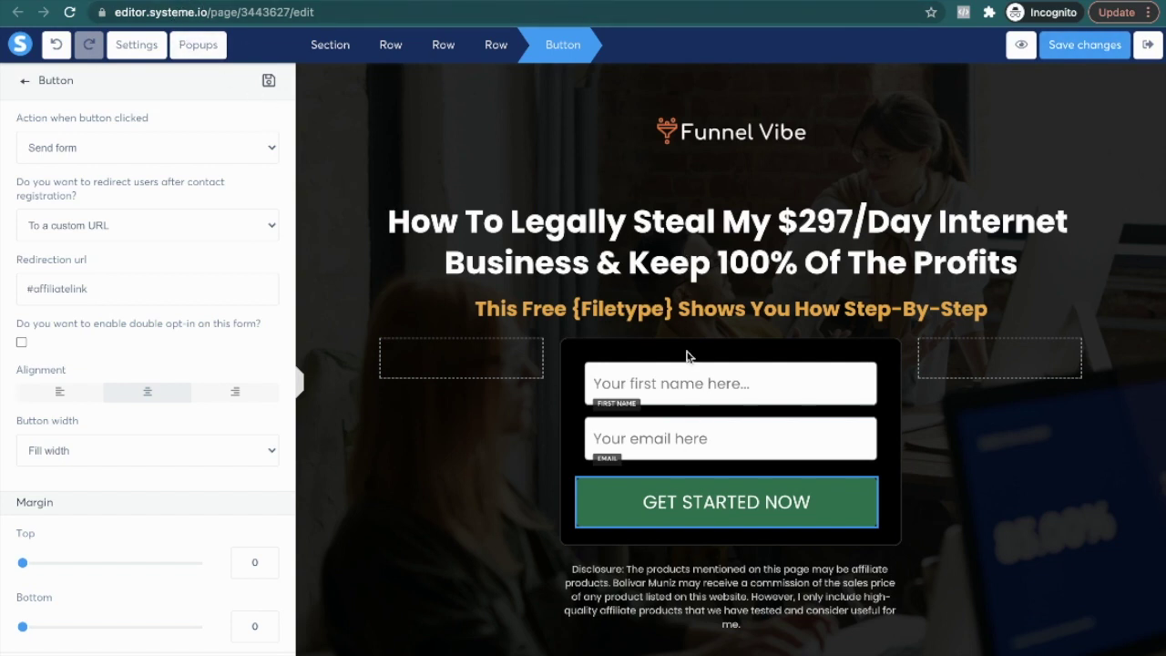
click(358, 148)
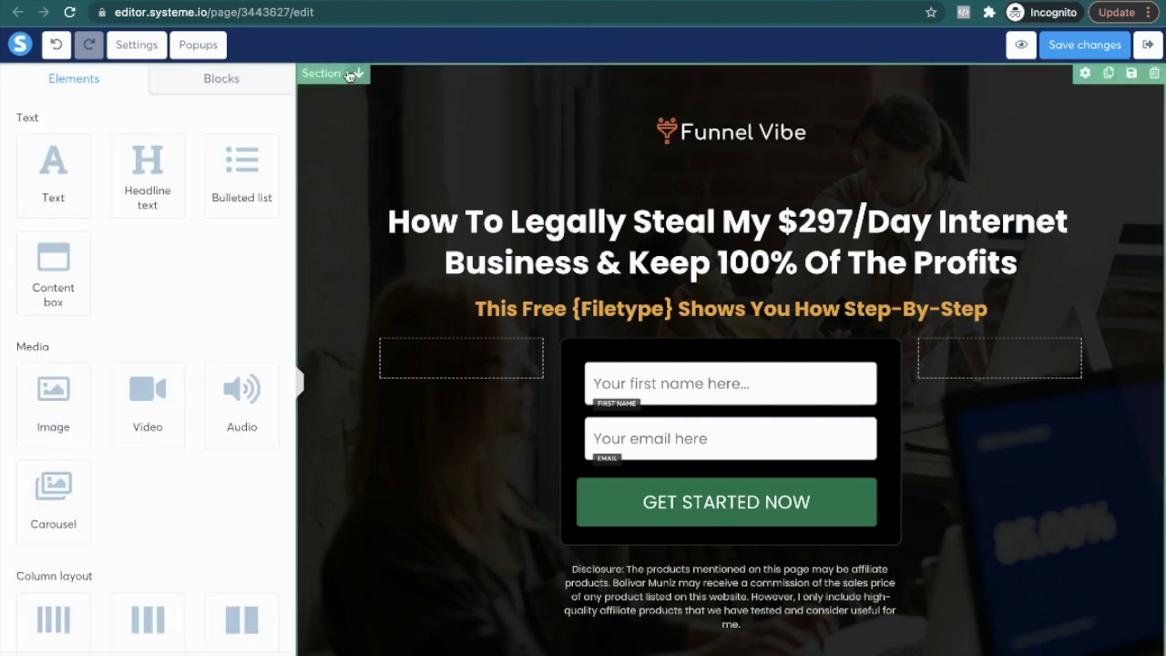
Keep the main section's background image position at 'No repeat' and save the page
click(324, 82)
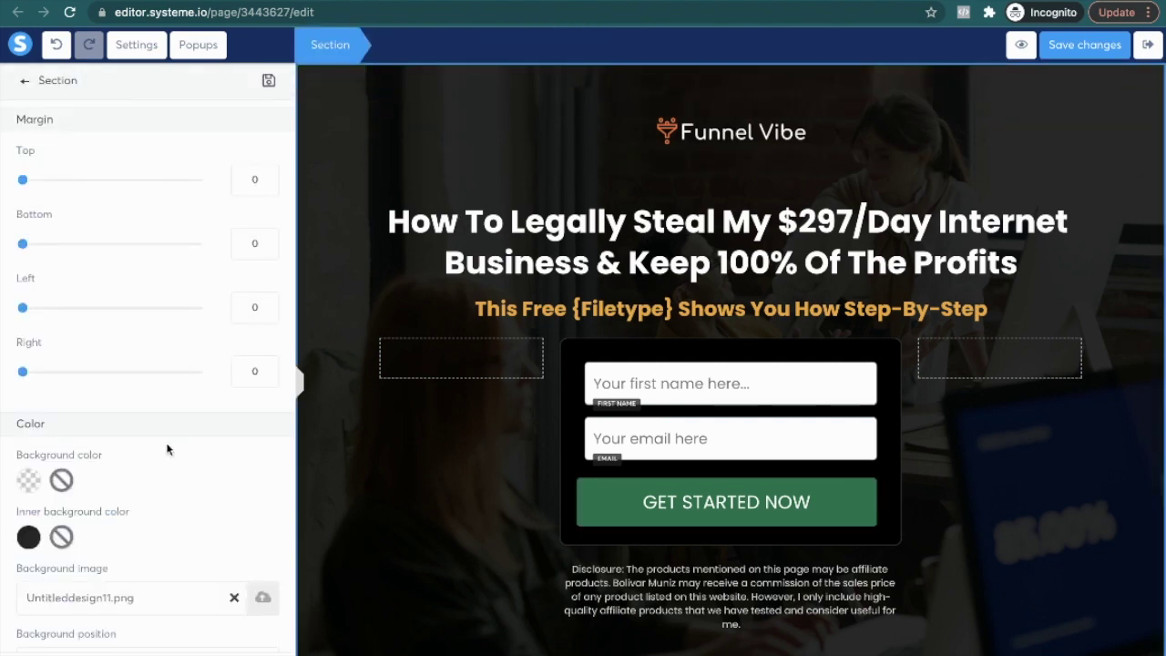
scroll(167, 448, down, 3)
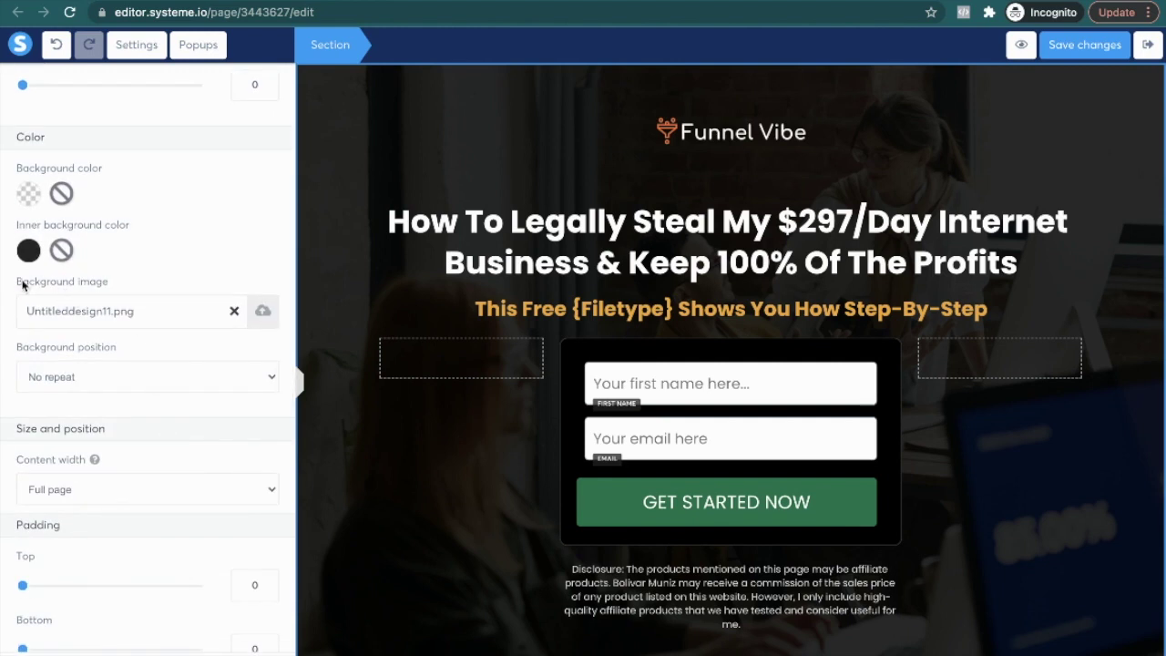
drag(23, 286, 115, 286)
click(155, 281)
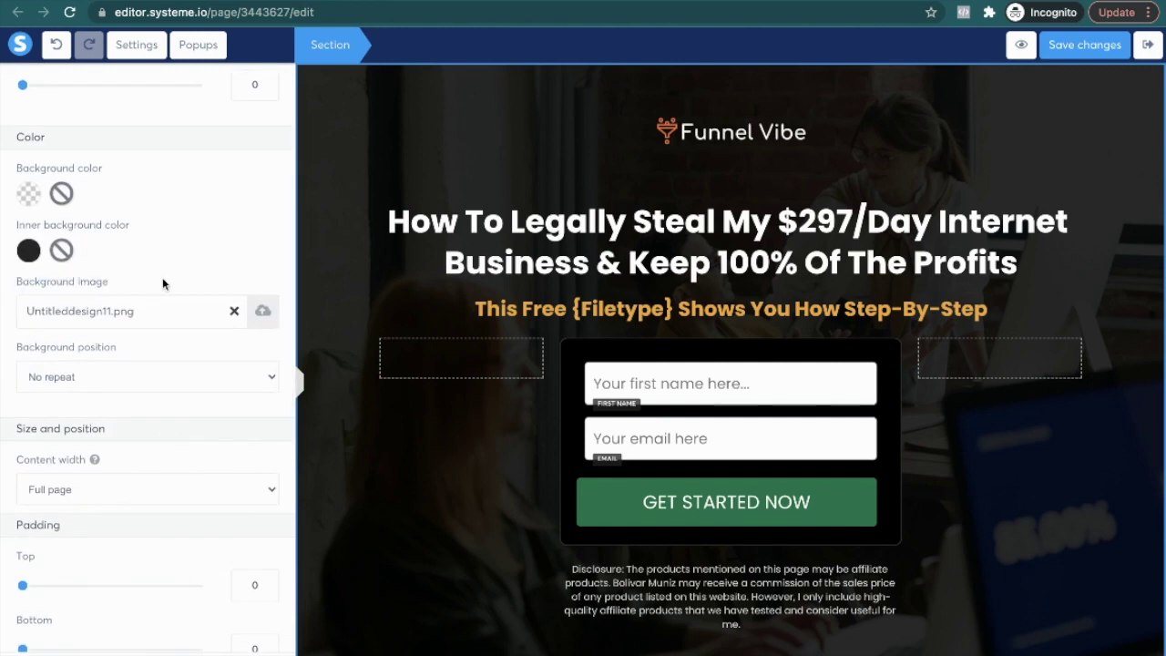
click(263, 312)
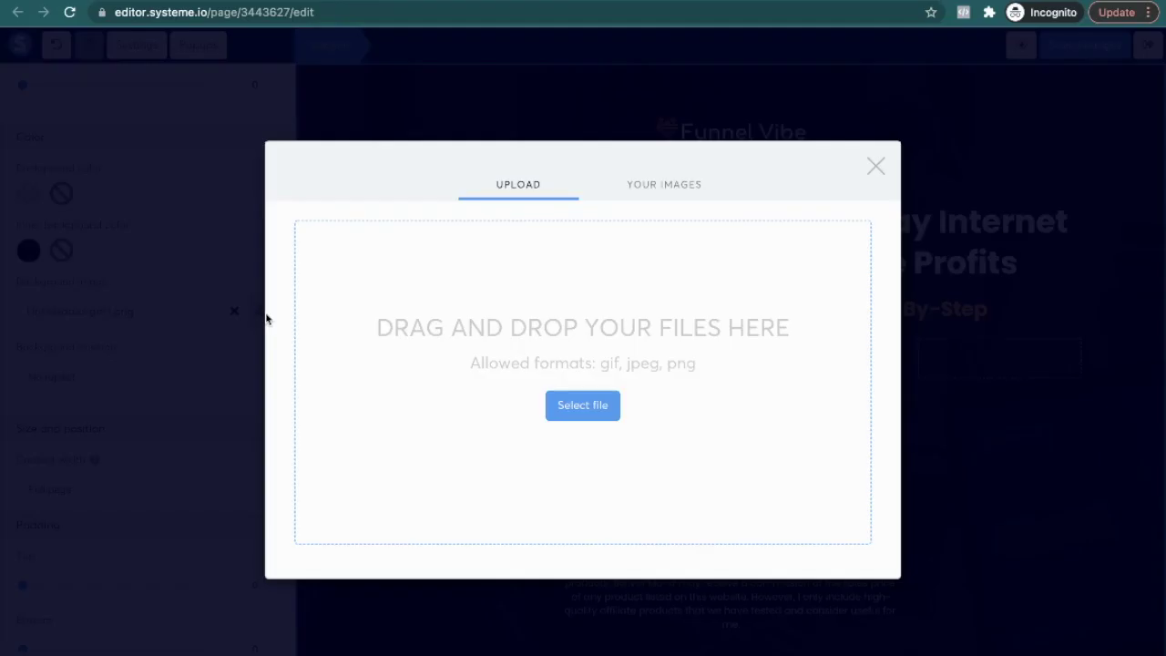
click(877, 166)
click(217, 378)
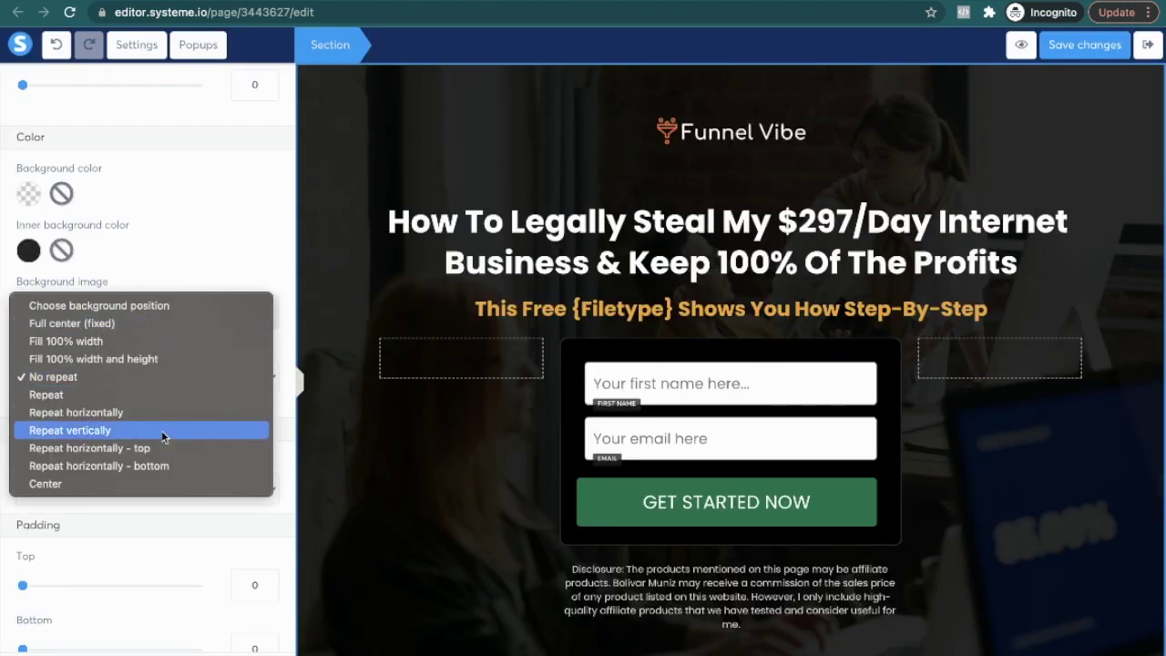
click(192, 272)
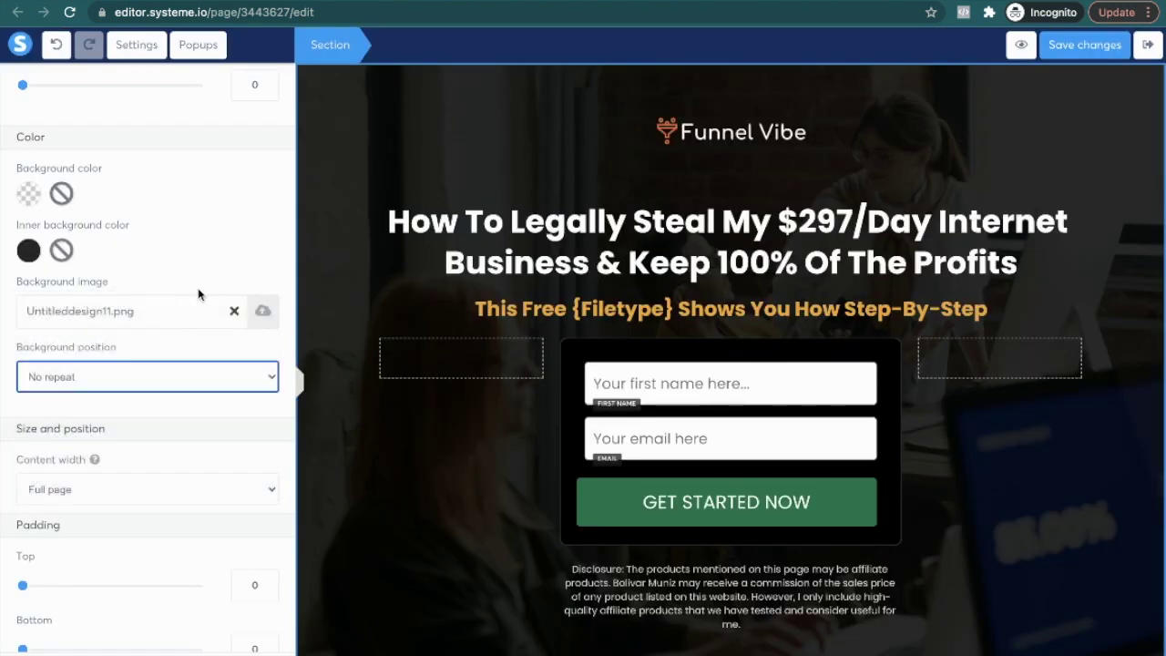
scroll(199, 294, up, 2)
scroll(198, 293, up, 3)
click(1103, 48)
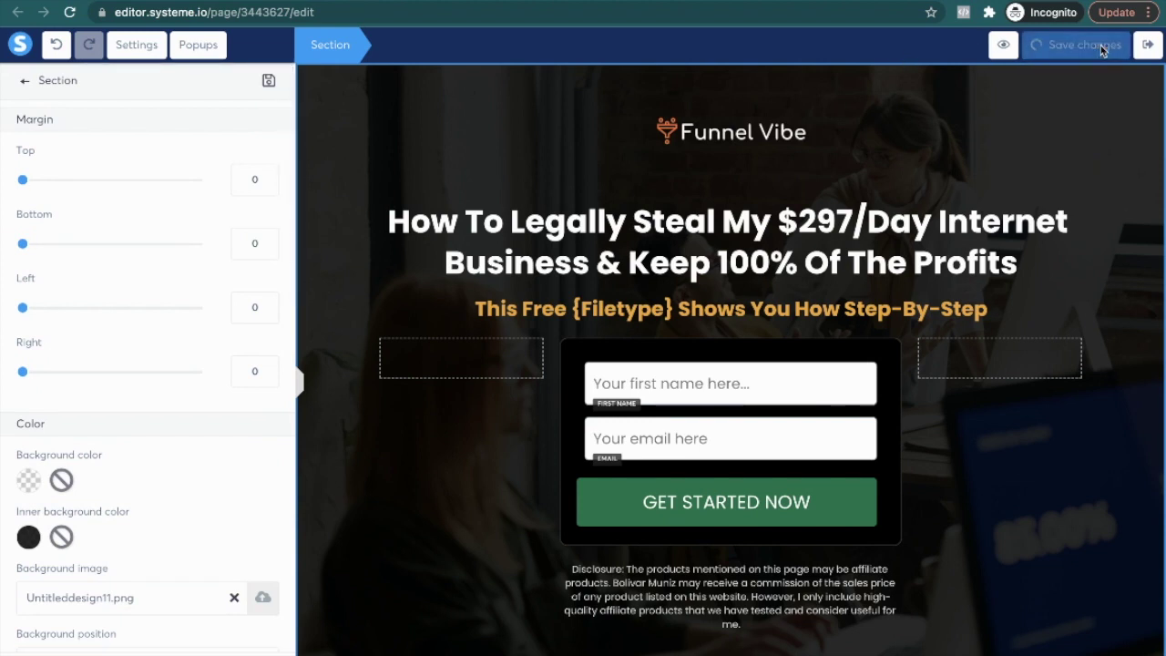
Create the campaign 'Affiliate Email Campaign (2 Emails)' under Emails > Campaigns
click(385, 1)
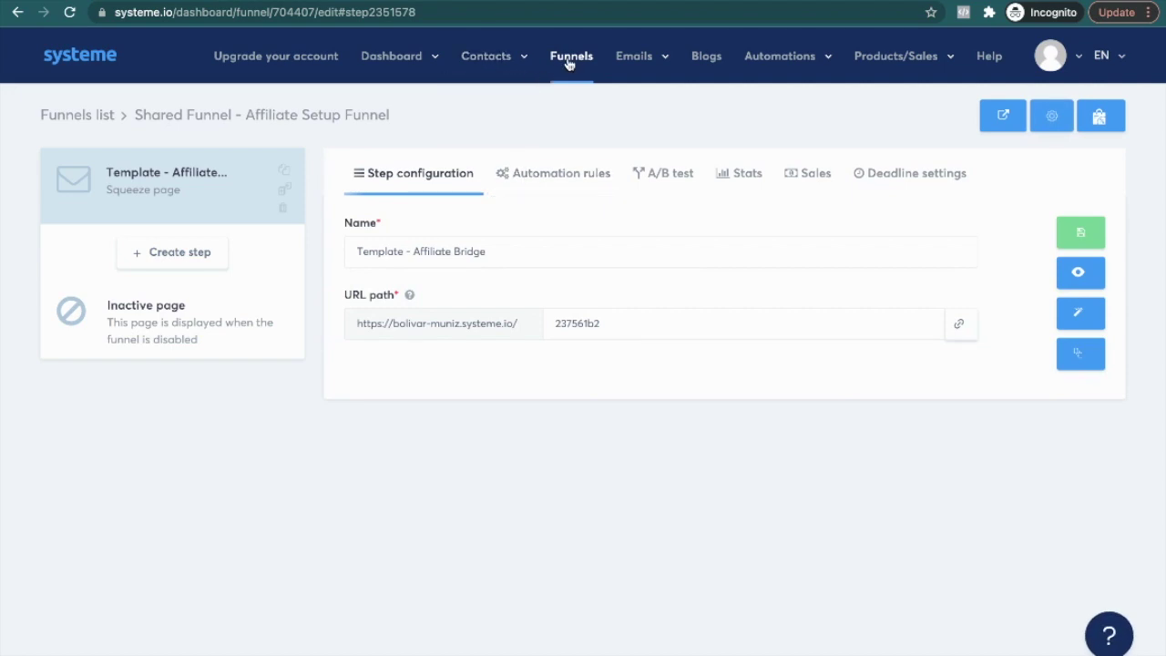
mouse_move(634, 57)
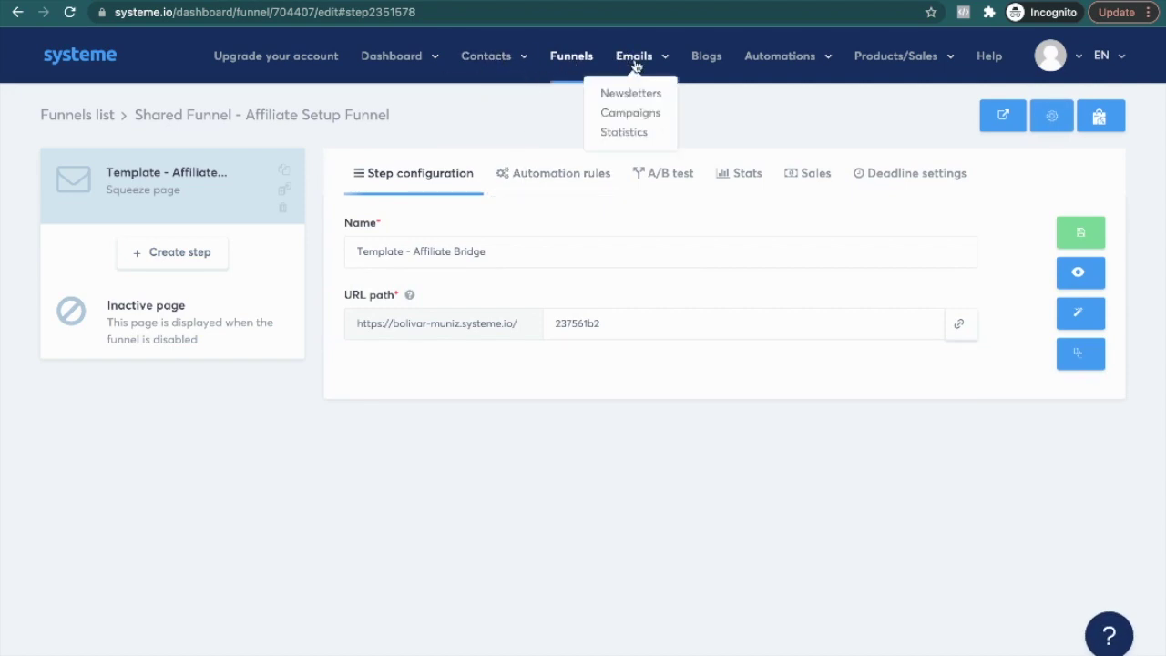
click(632, 118)
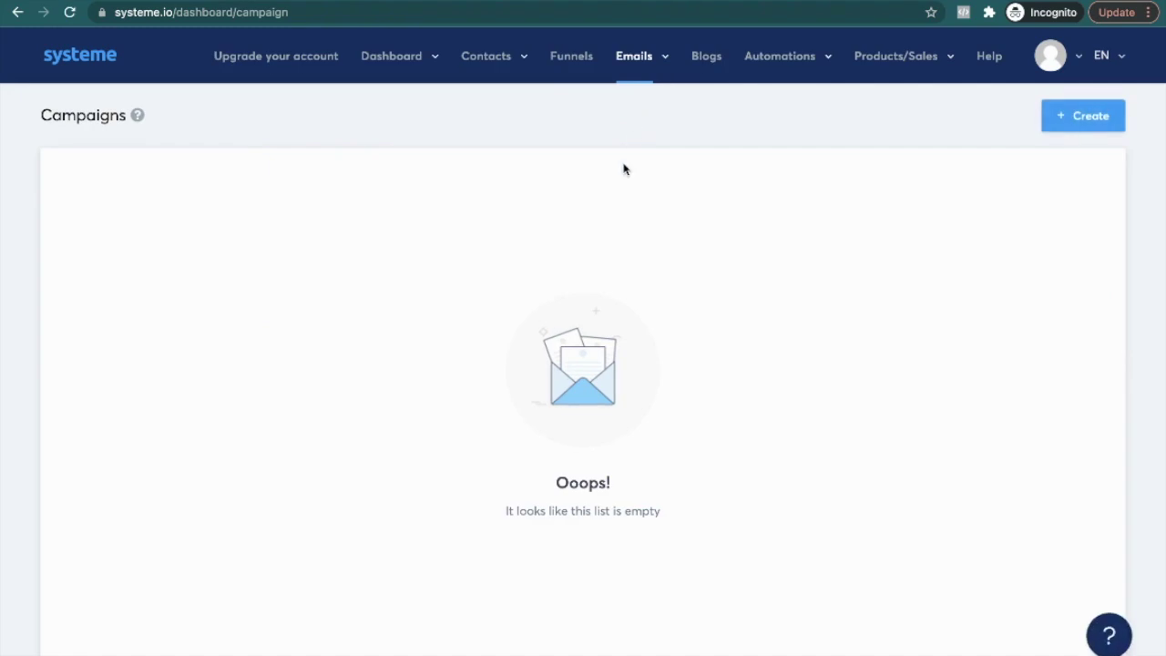
click(1083, 122)
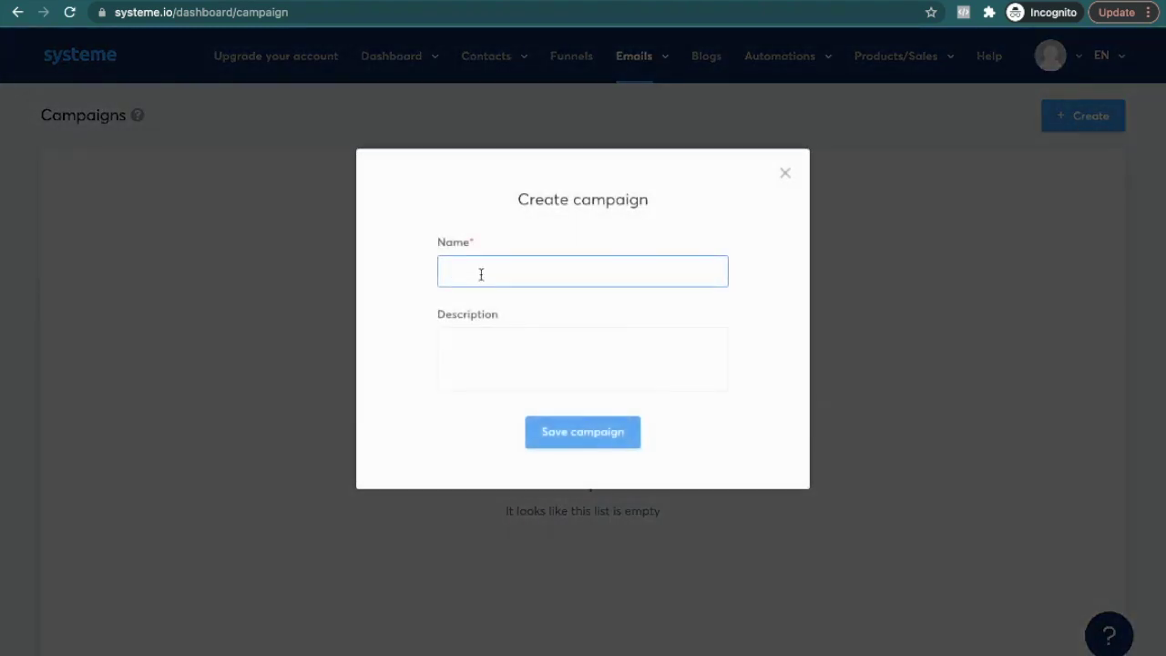
text(Affiliat)
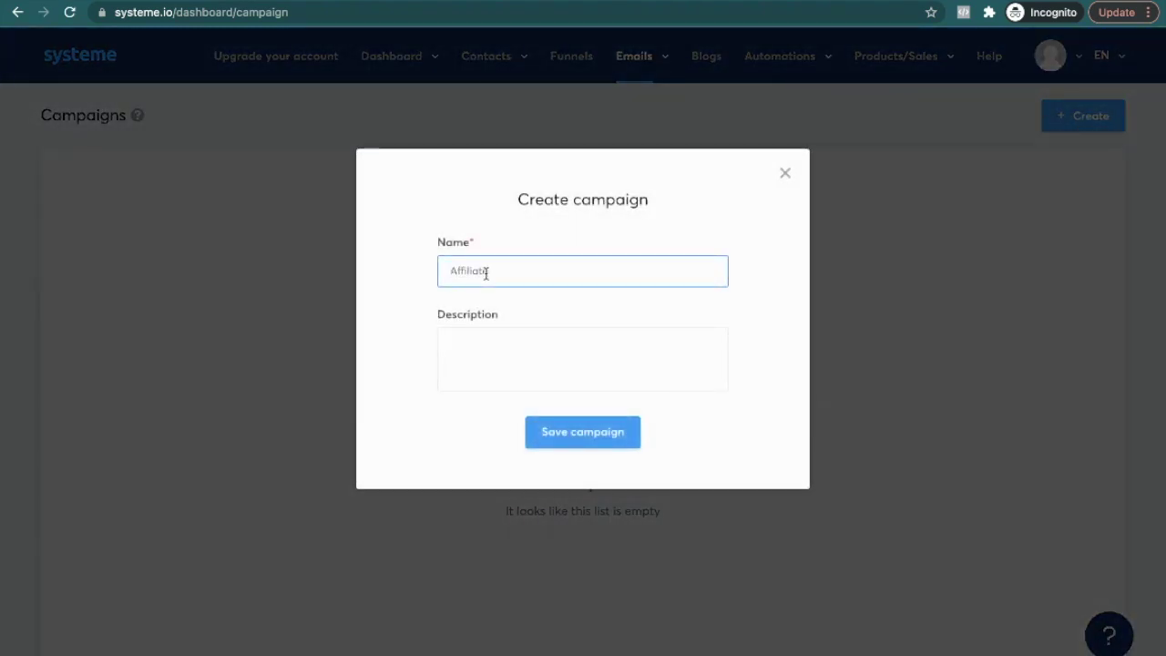
text( F)
text(Email Campaign (2 Emails)
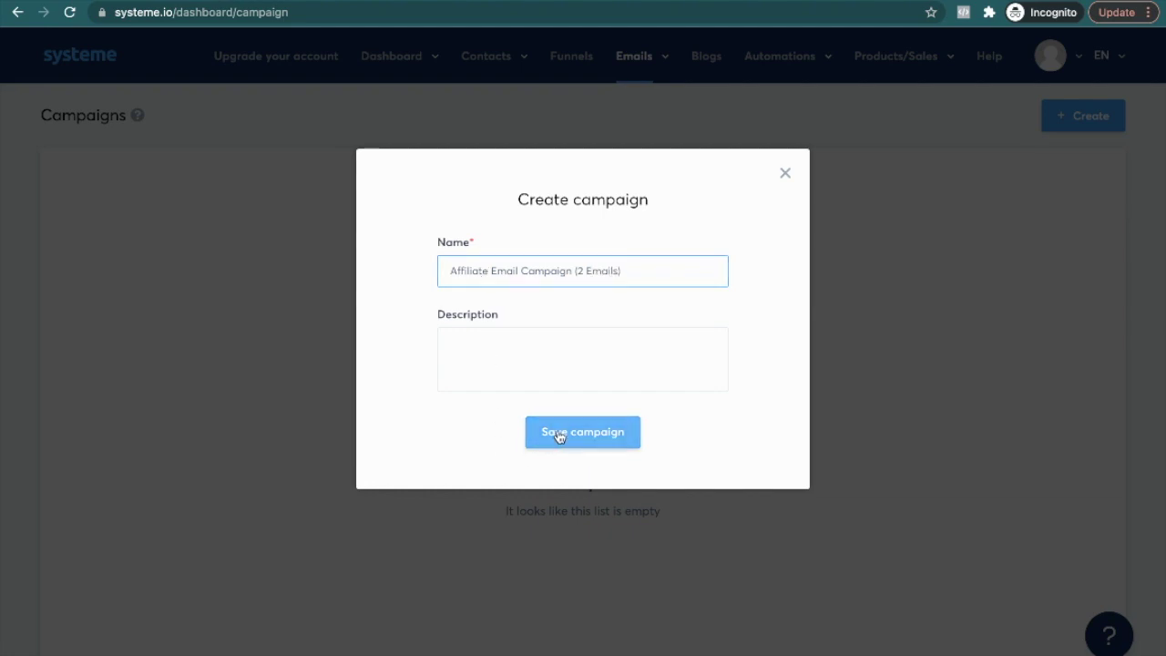
click(559, 432)
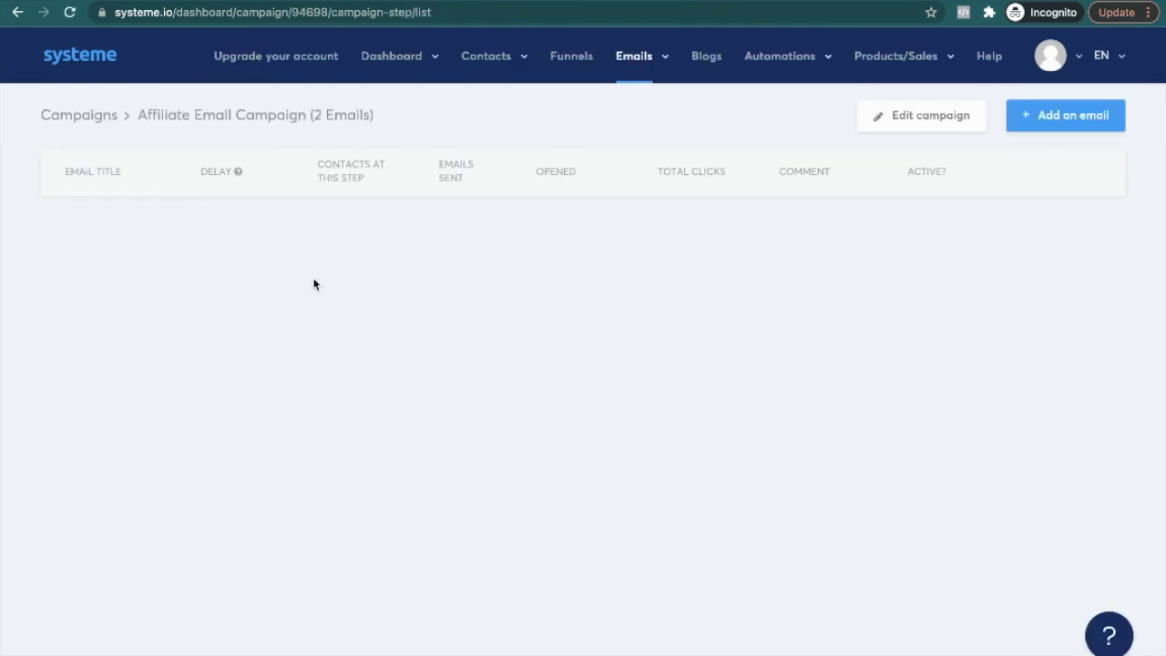
Start a new Classic-editor email and fill in the sender address and name
click(1039, 127)
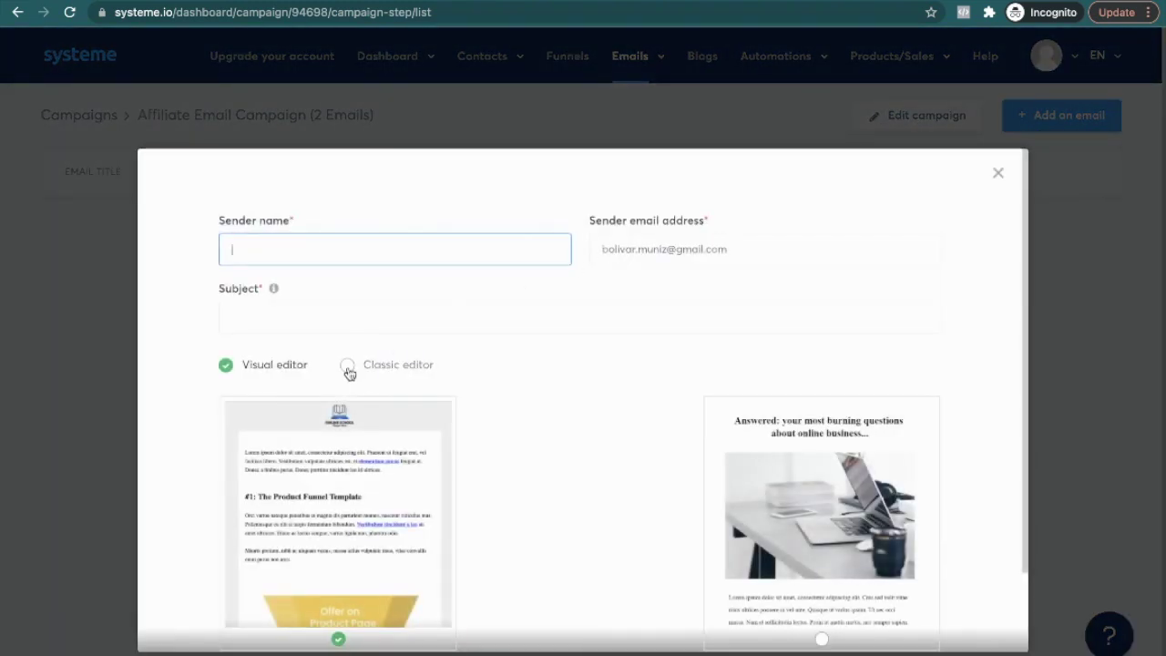
click(347, 366)
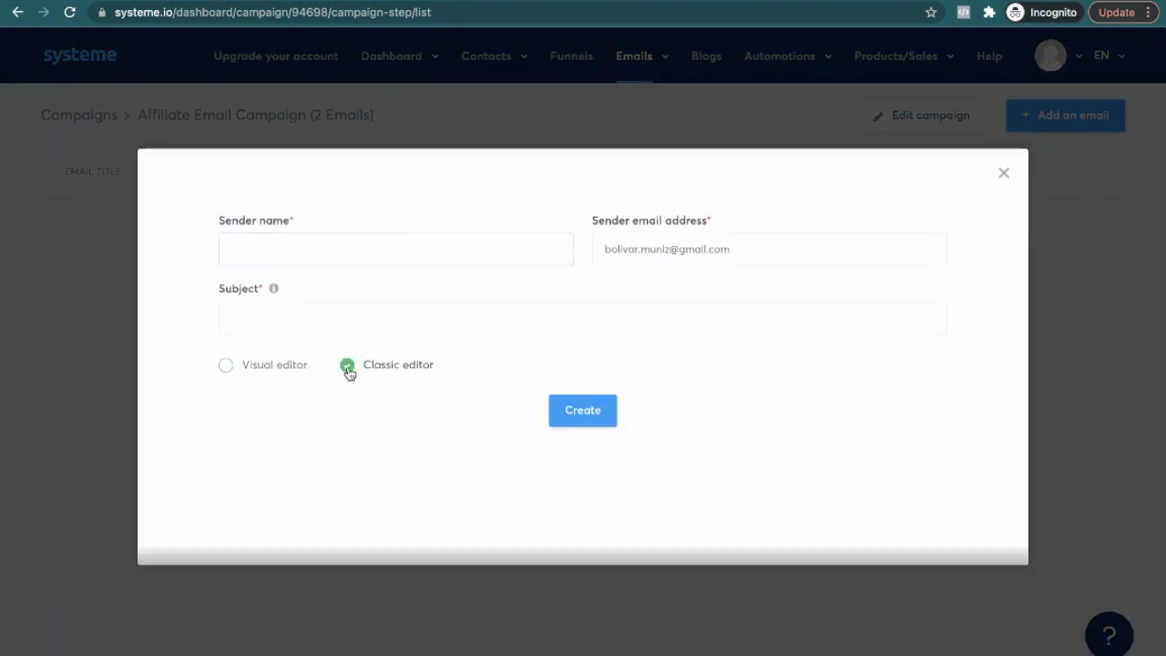
click(407, 255)
triple_click(669, 249)
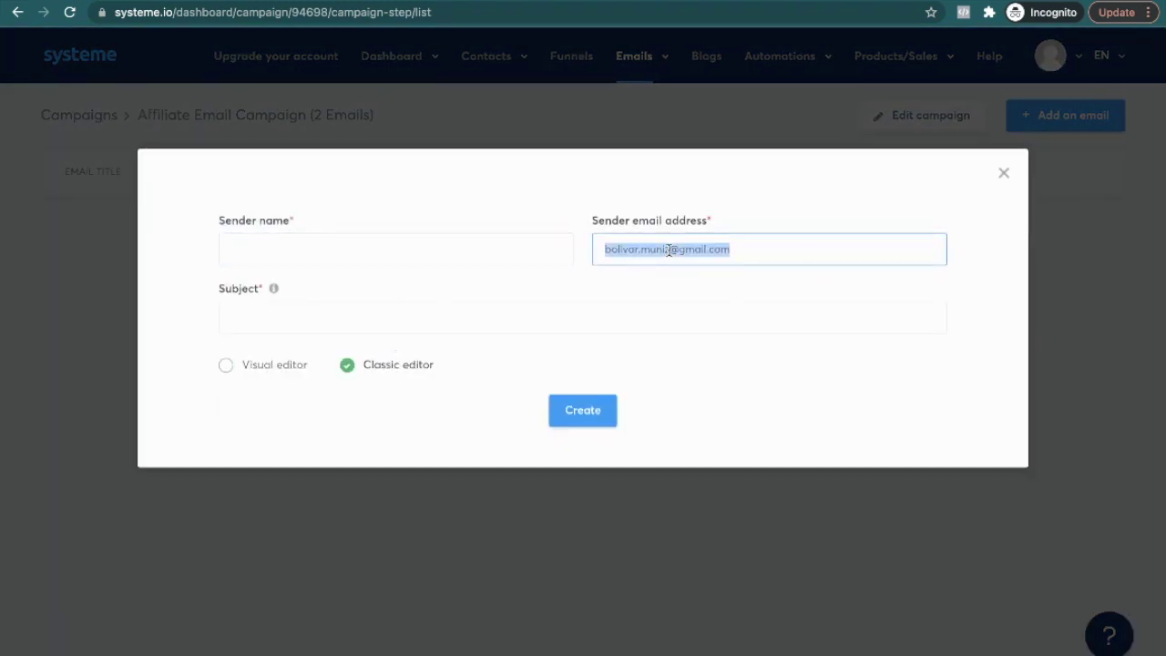
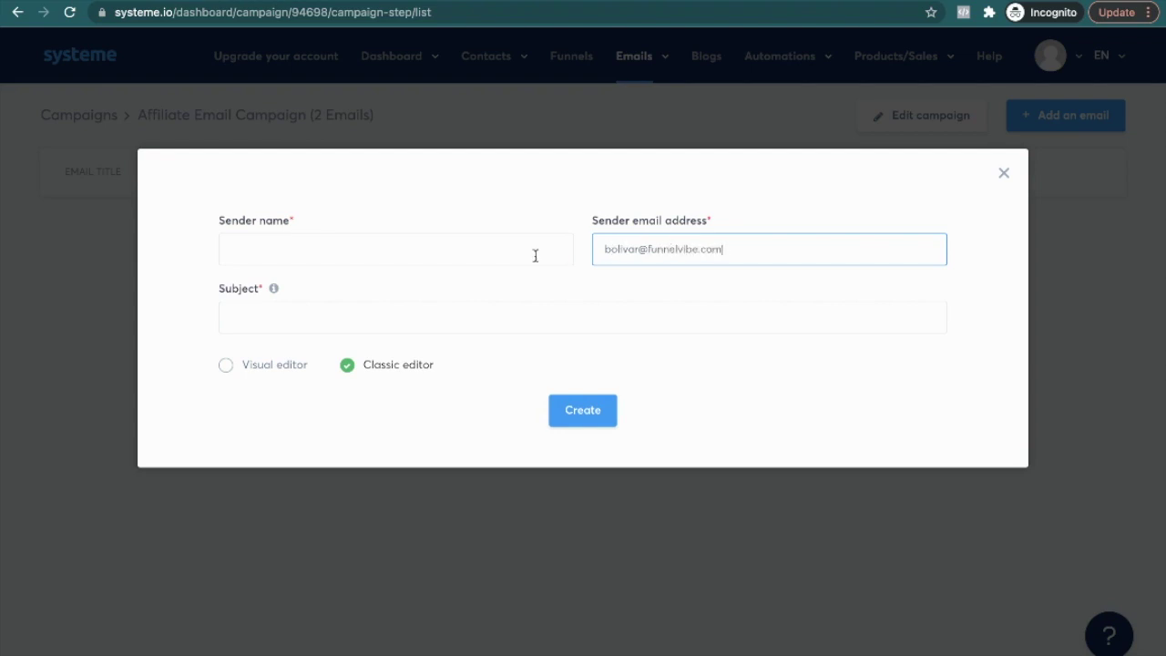
click(500, 250)
text(Bolivar Mun)
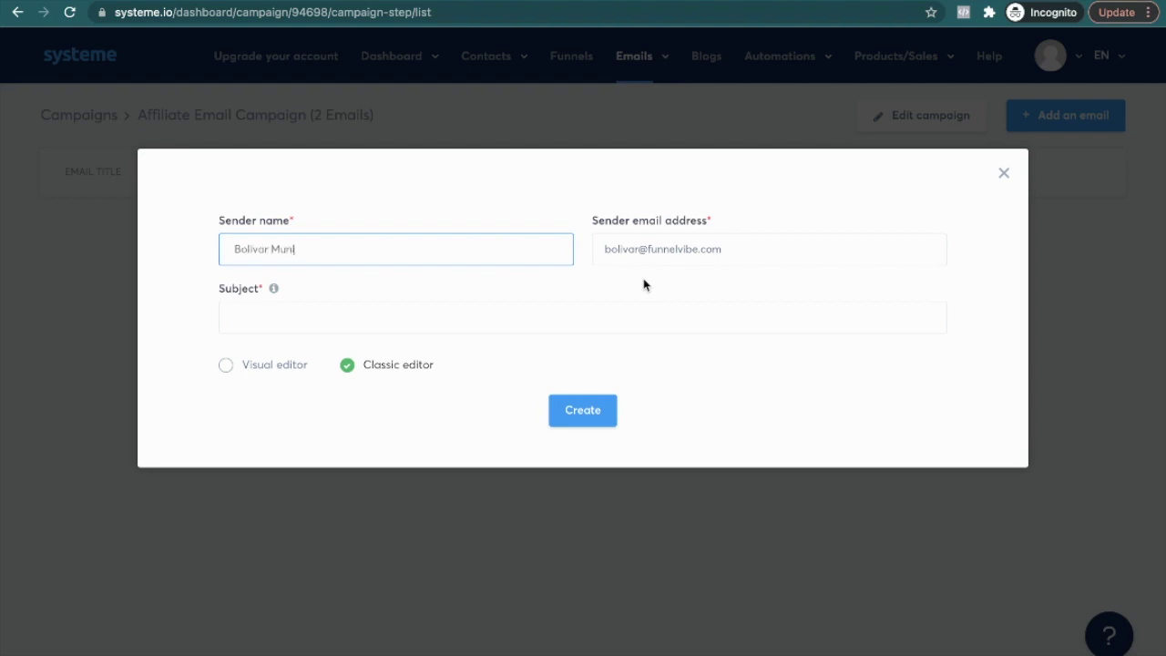
text(iz)
key(Tab)
Copy the subject 'Get this for free - details inside' from the doc and create the email
click(587, 330)
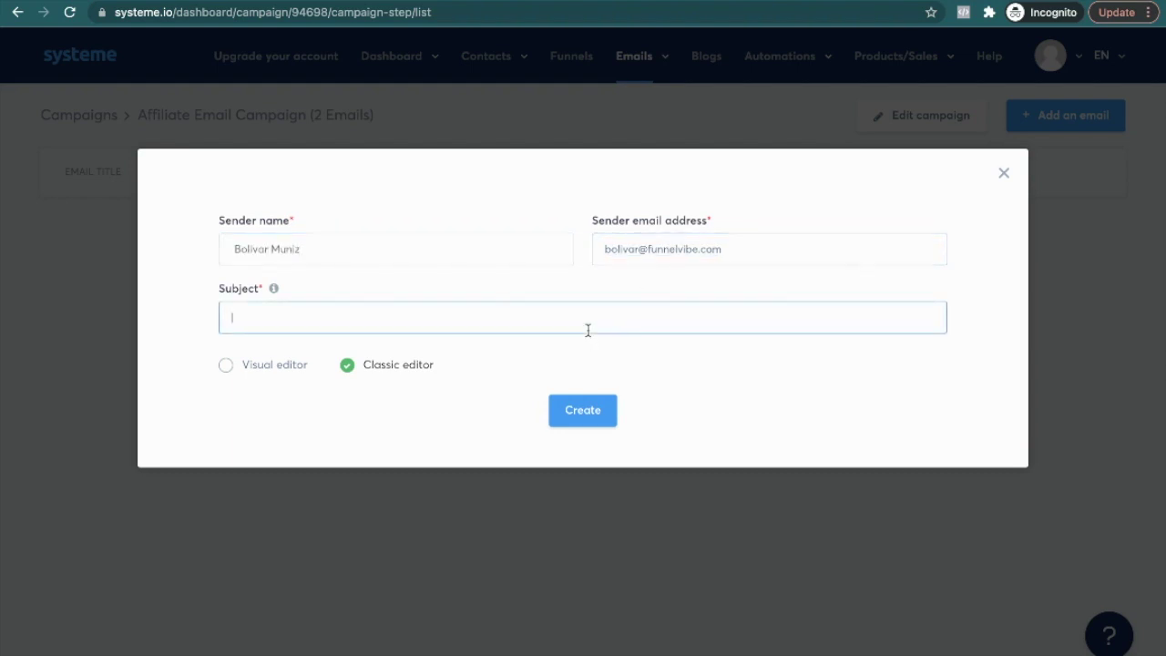
key(ctrl+Right)
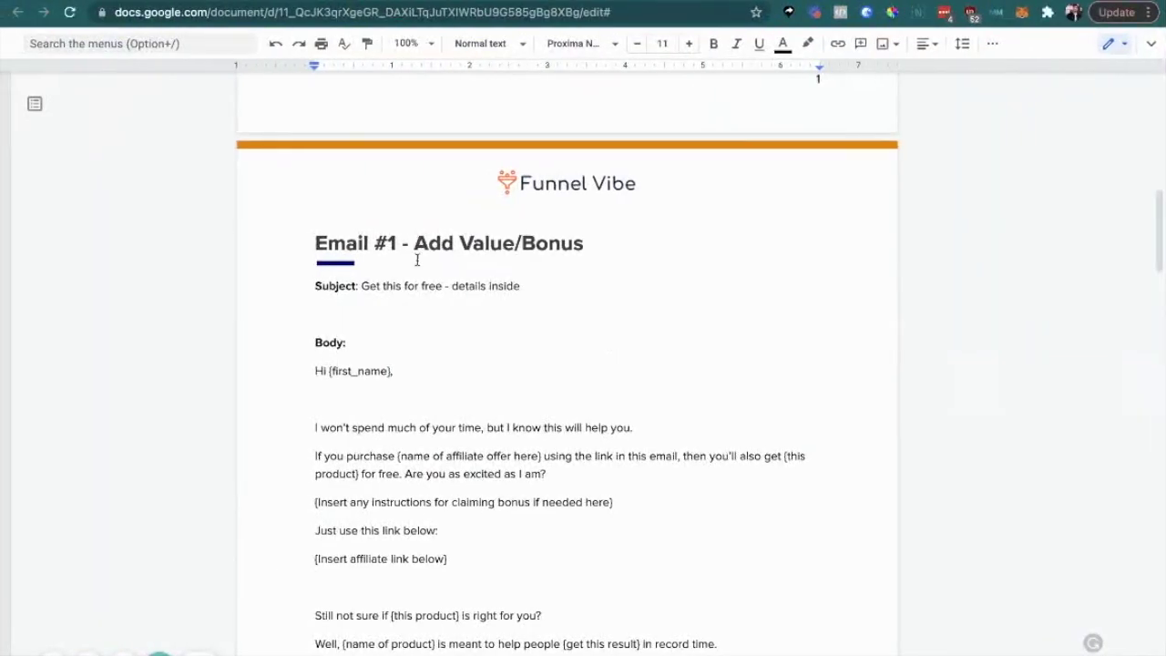
scroll(424, 370, down, 2)
scroll(423, 371, up, 2)
scroll(424, 371, up, 2)
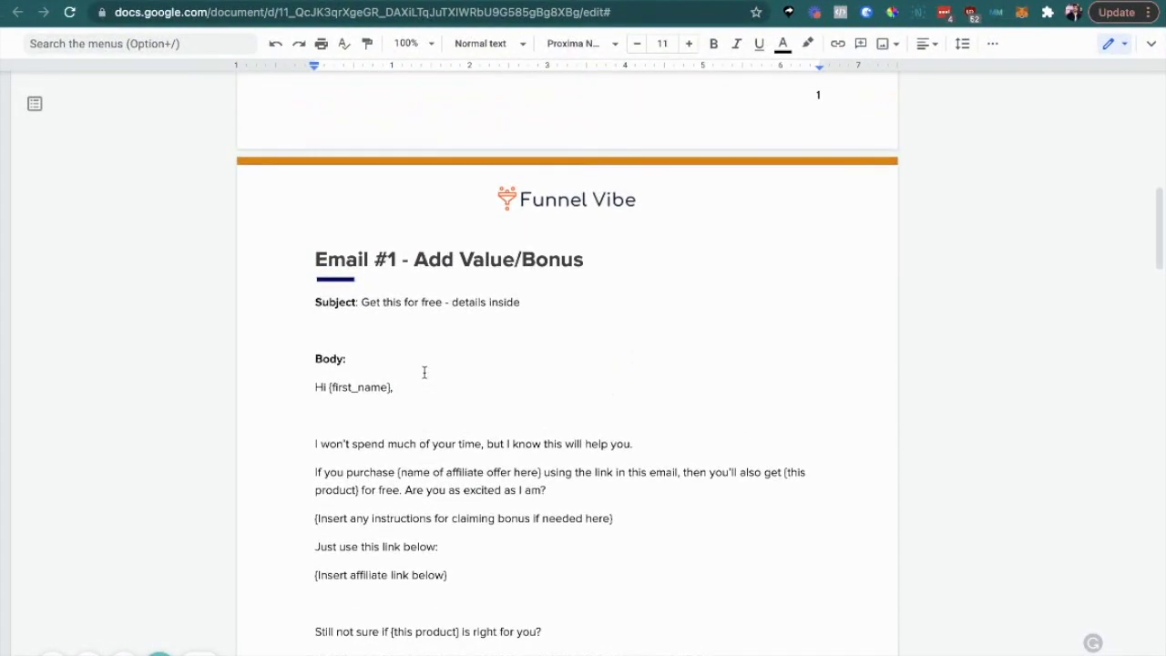
scroll(423, 371, up, 1)
drag(521, 318, 362, 318)
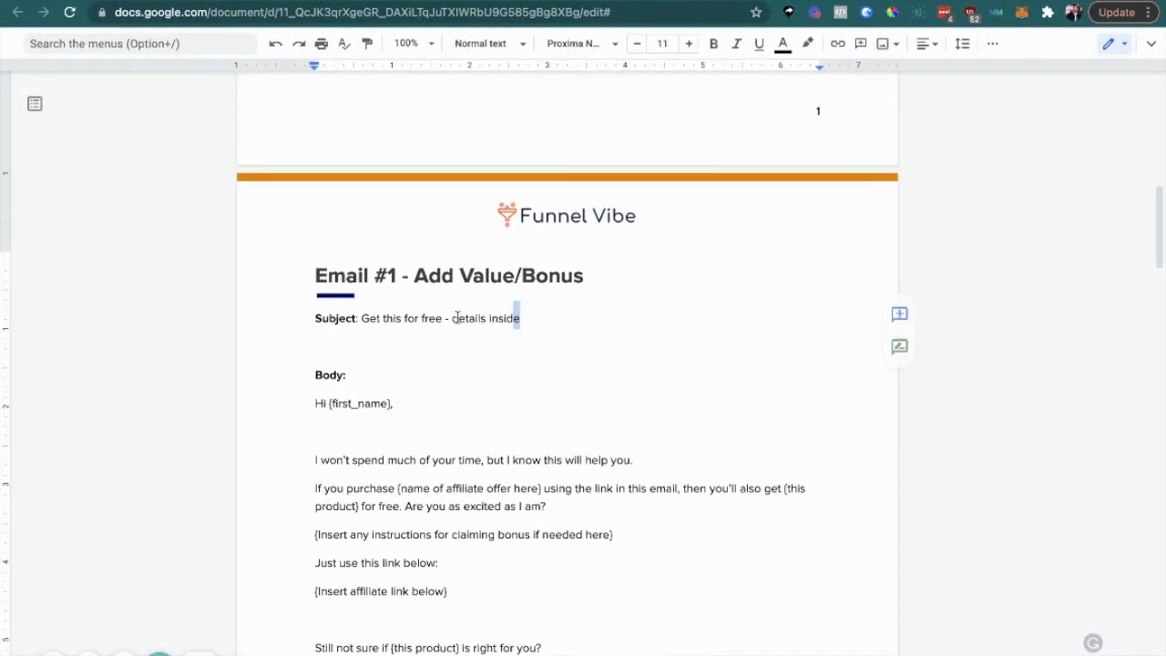
key(ctrl+c)
key(ctrl+Left)
click(369, 314)
key(ctrl+v)
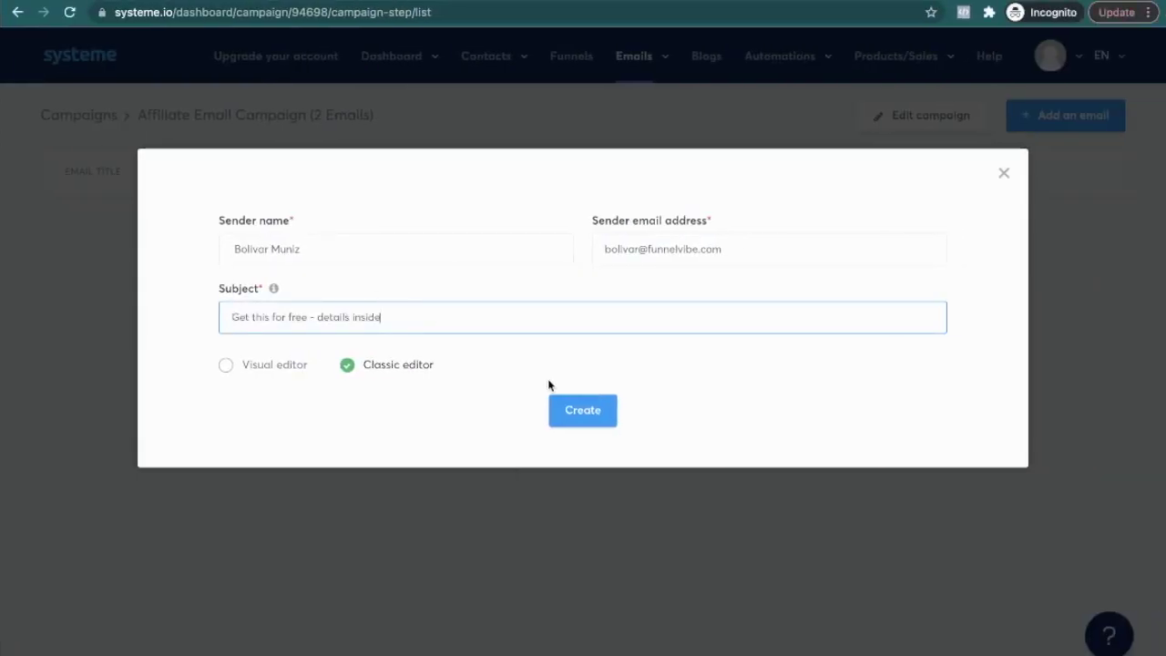
click(575, 412)
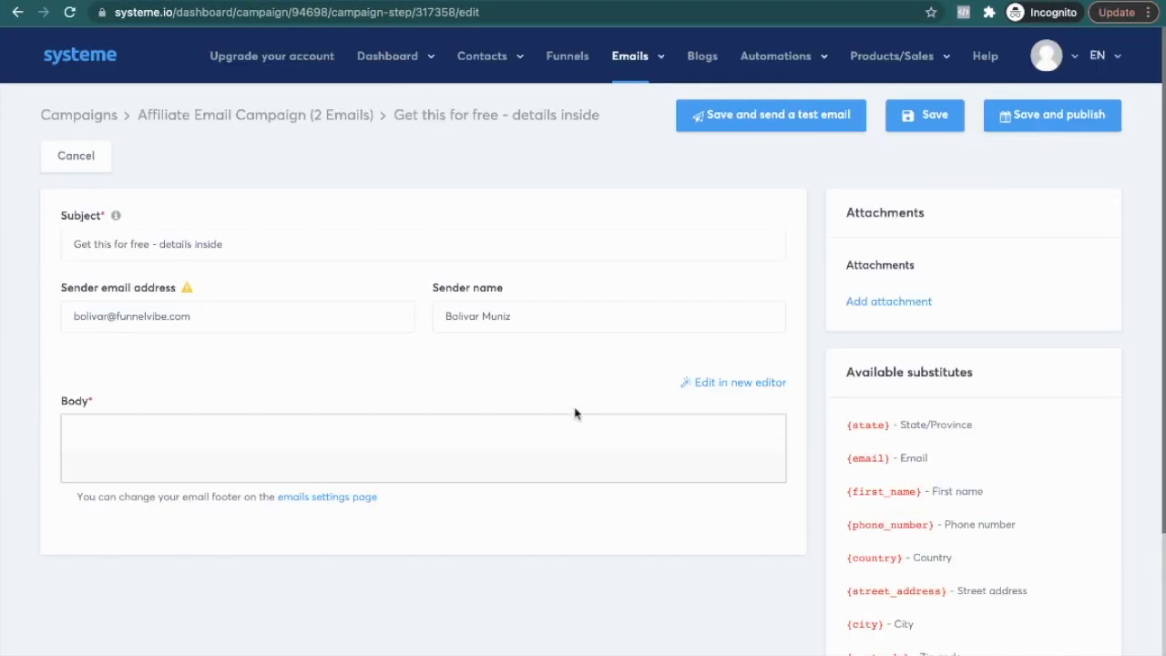
Paste the Email #1 body from the doc into the email as plain unbolded text
scroll(247, 364, down, 3)
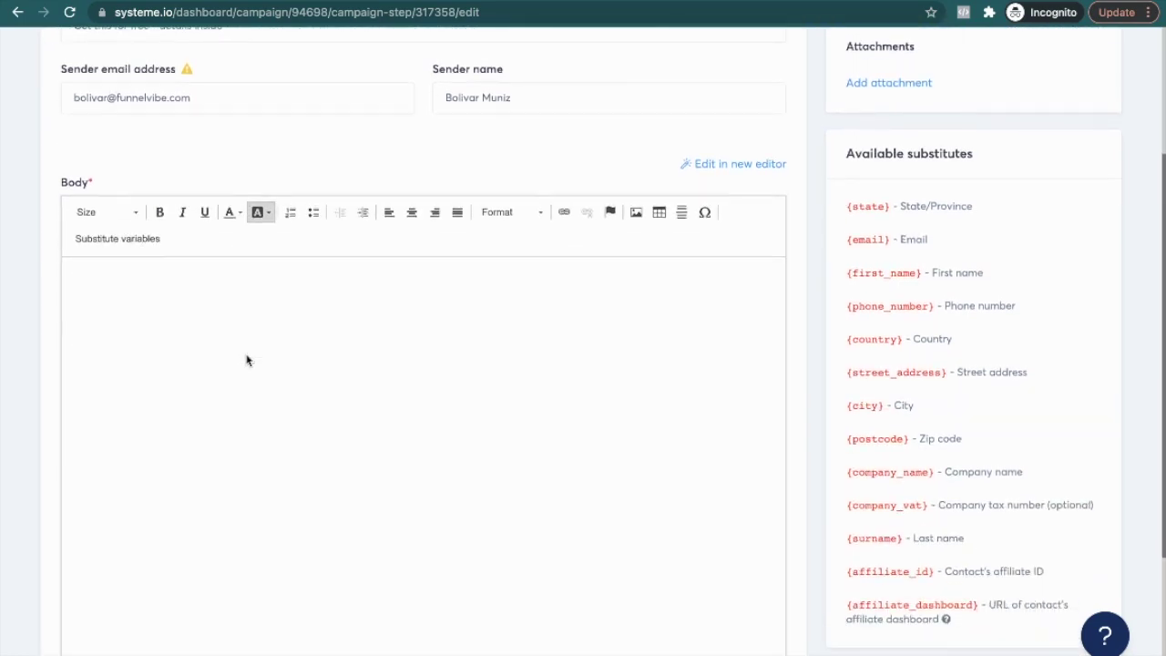
key(ctrl+Left)
scroll(399, 319, down, 2)
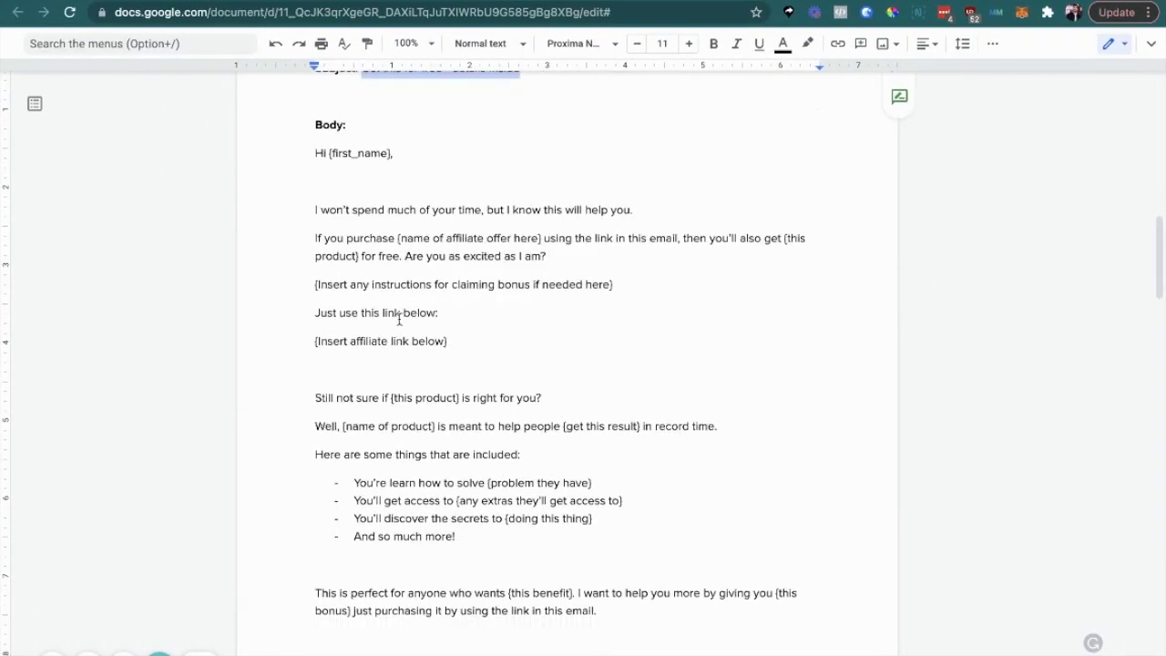
scroll(399, 319, down, 10)
mouse_move(399, 318)
mouse_down()
mouse_move(306, 115)
mouse_move(307, 268)
mouse_up()
key(ctrl+Right)
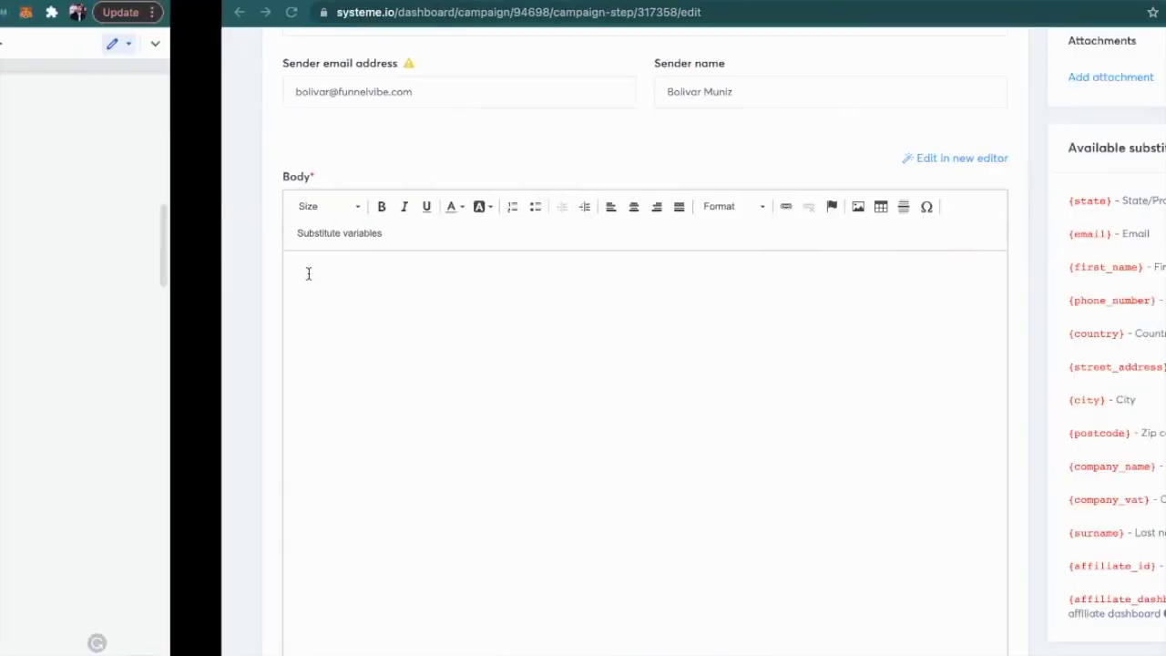
key(ctrl+v)
key(ctrl+a)
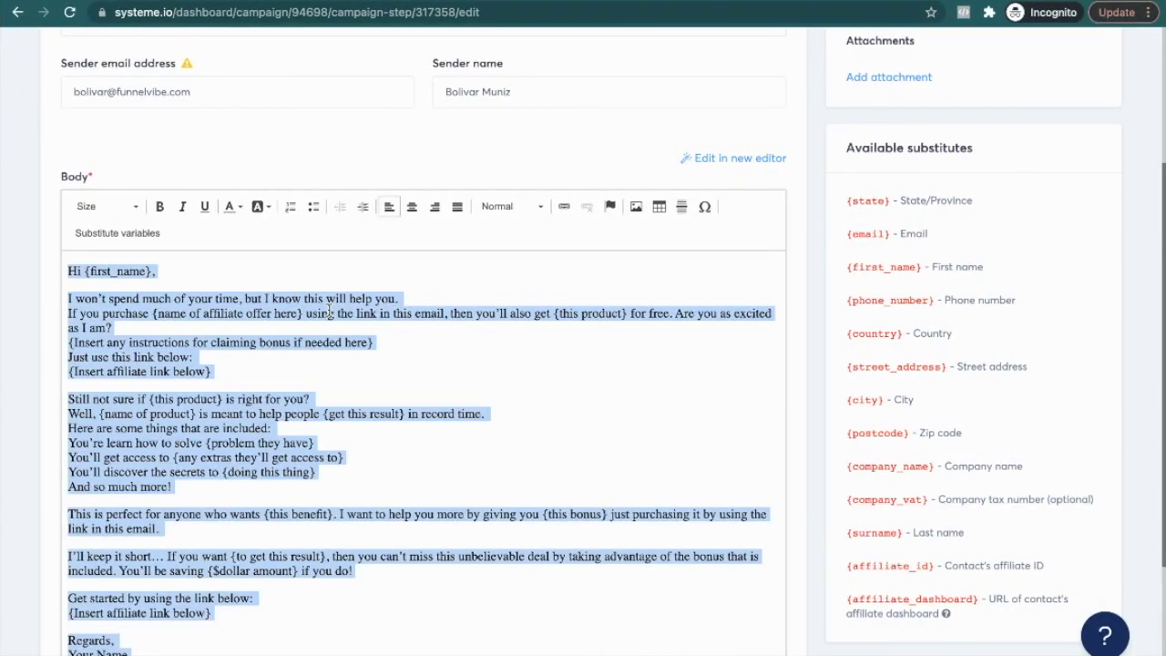
key(ctrl+v)
key(ctrl+a)
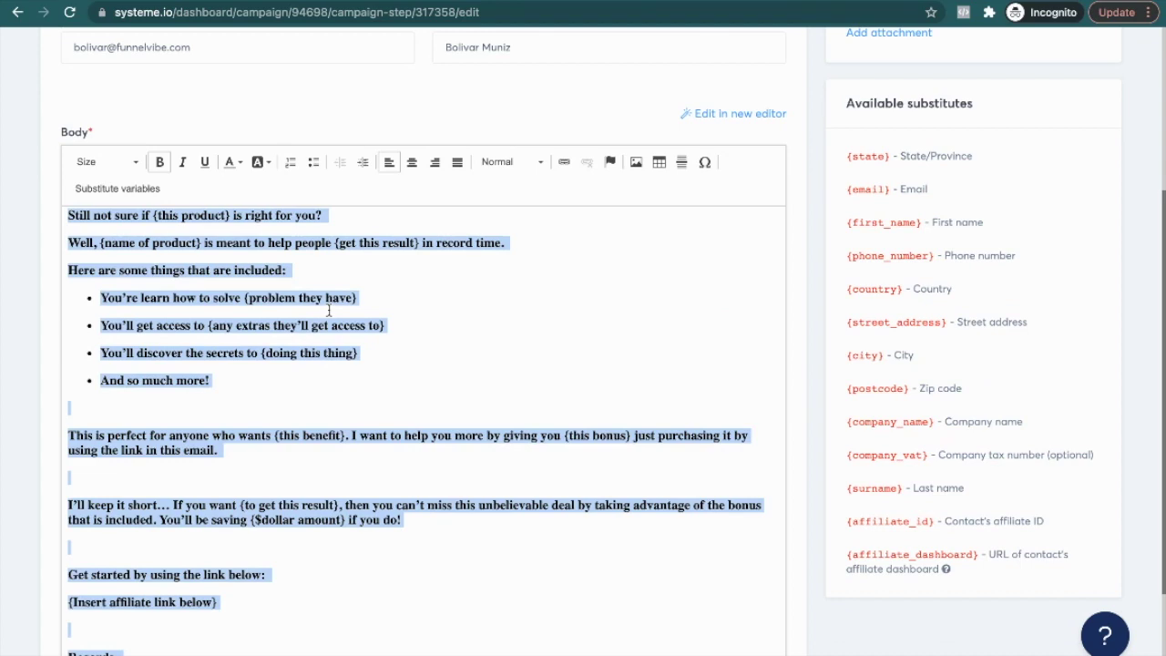
key(ctrl+z)
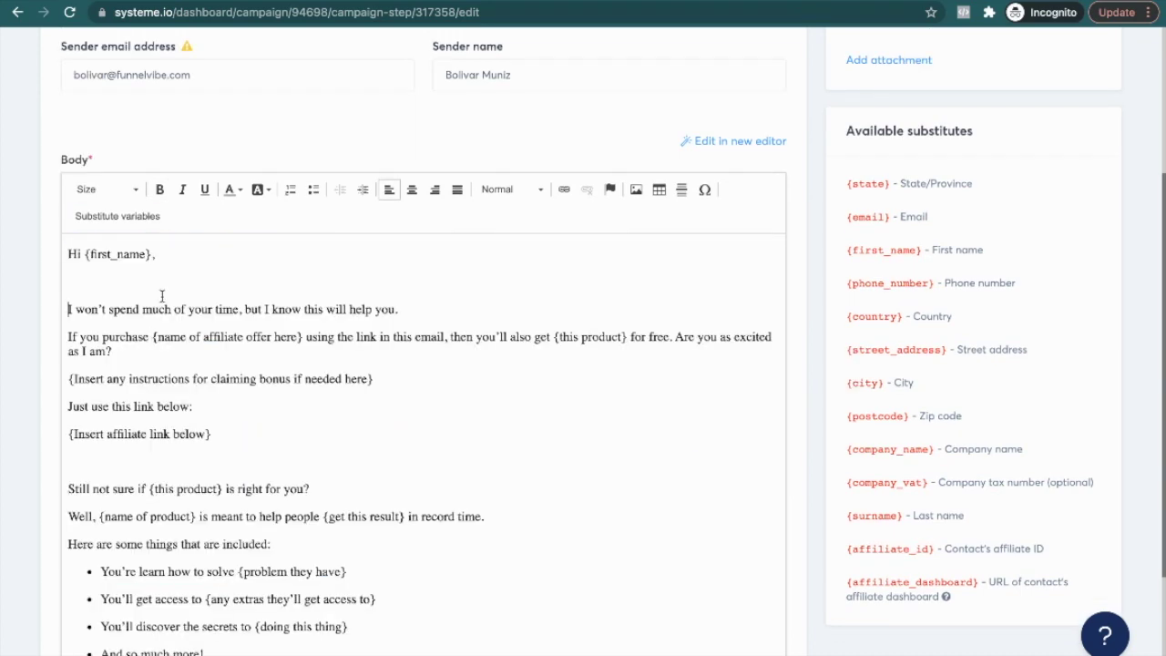
Highlight the offer-name, affiliate-link and {first_name} placeholders in the pasted body
drag(152, 334, 300, 336)
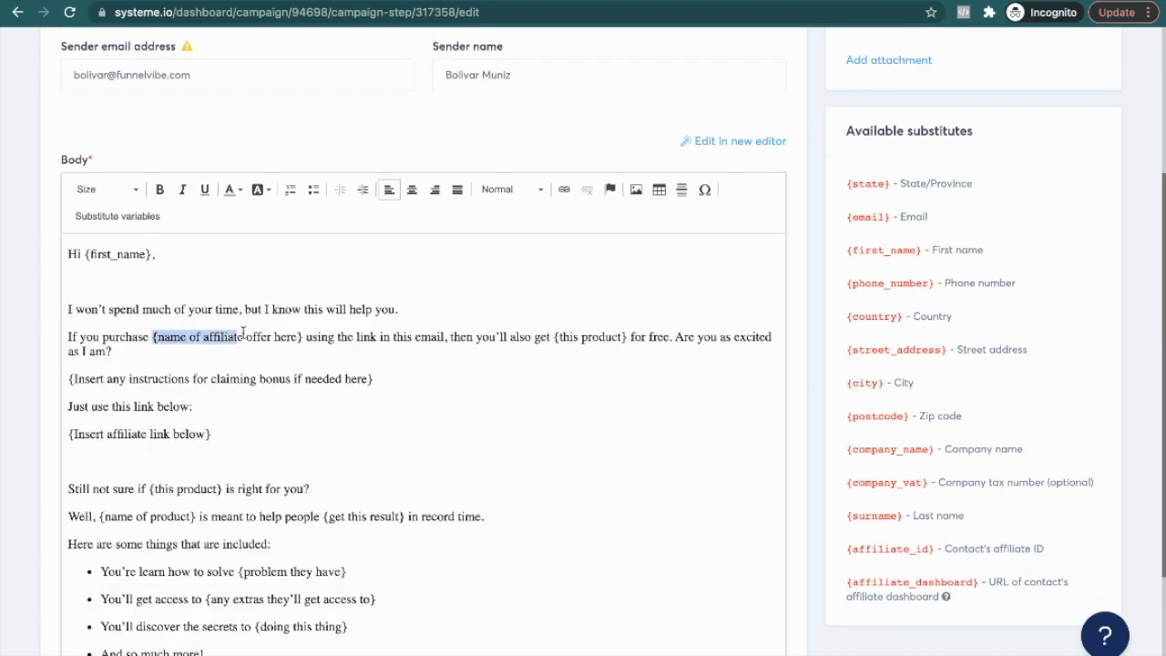
click(361, 372)
scroll(370, 380, down, 2)
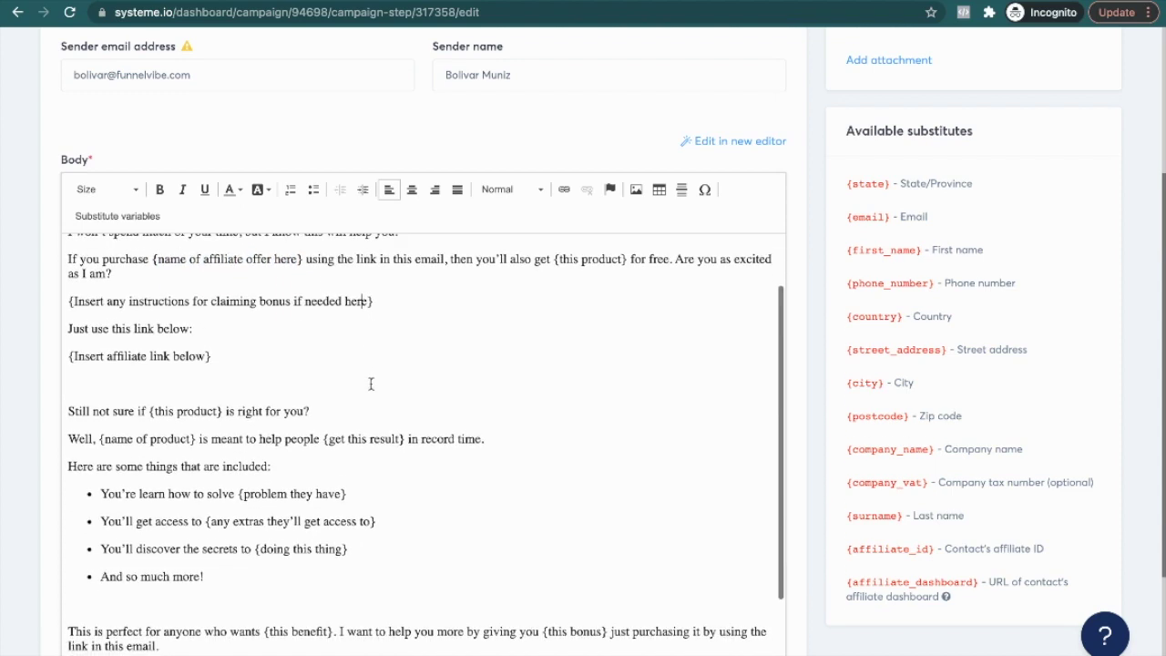
scroll(371, 383, down, 2)
scroll(372, 383, up, 4)
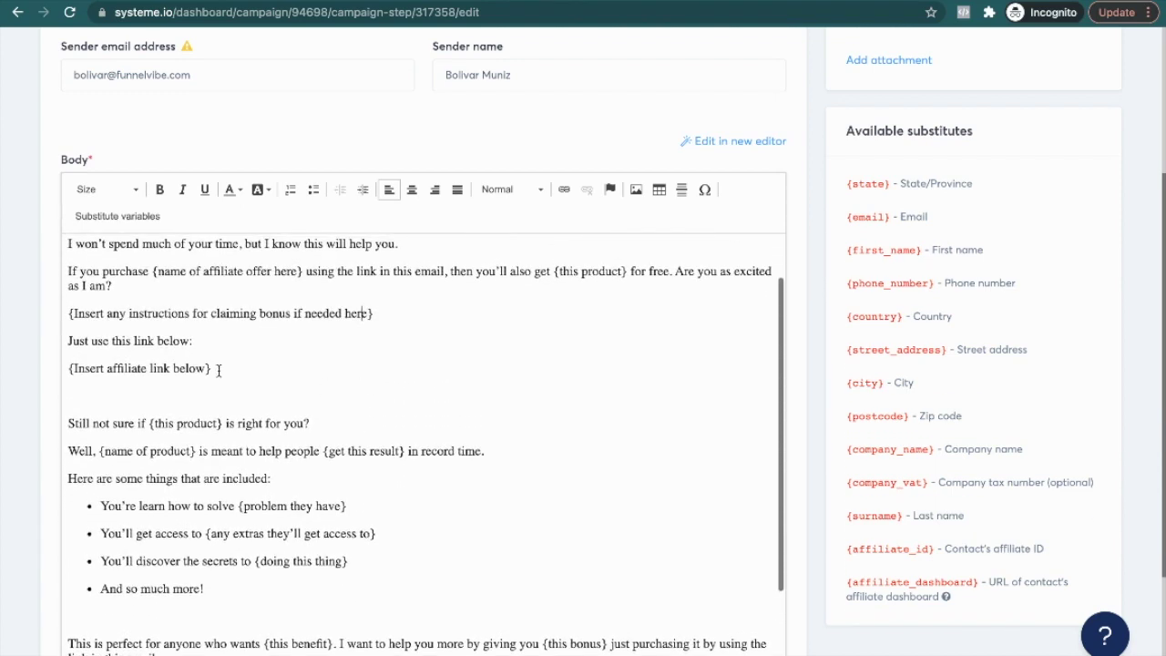
drag(219, 369, 72, 366)
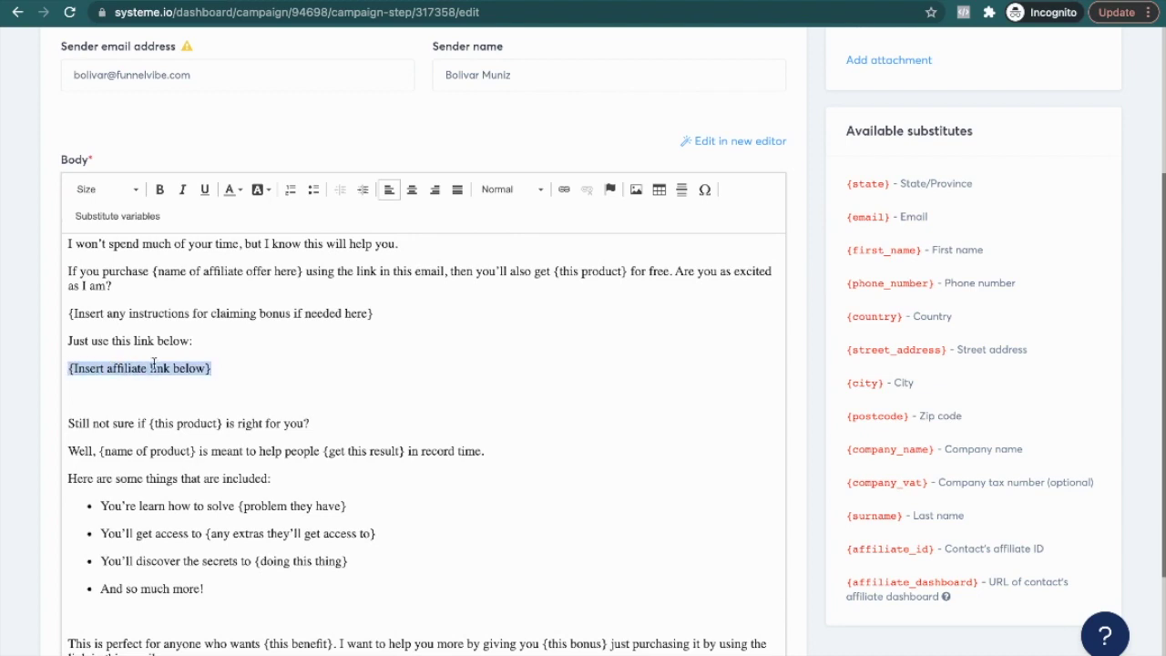
scroll(169, 369, down, 3)
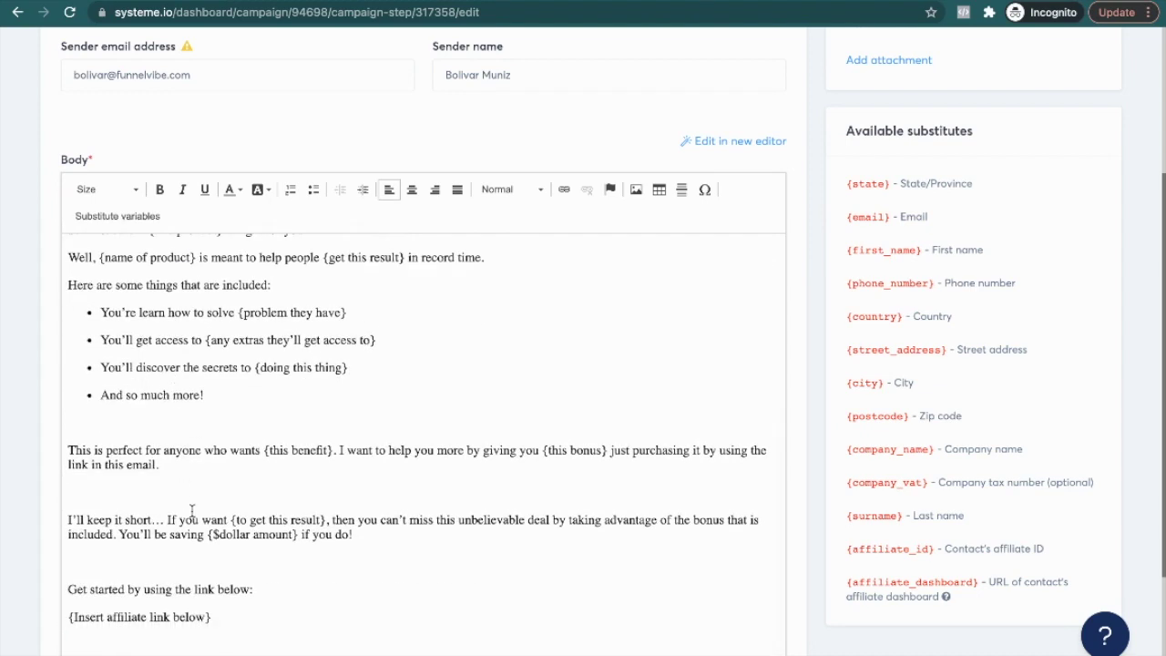
scroll(182, 437, down, 2)
scroll(191, 510, up, 5)
scroll(191, 510, up, 3)
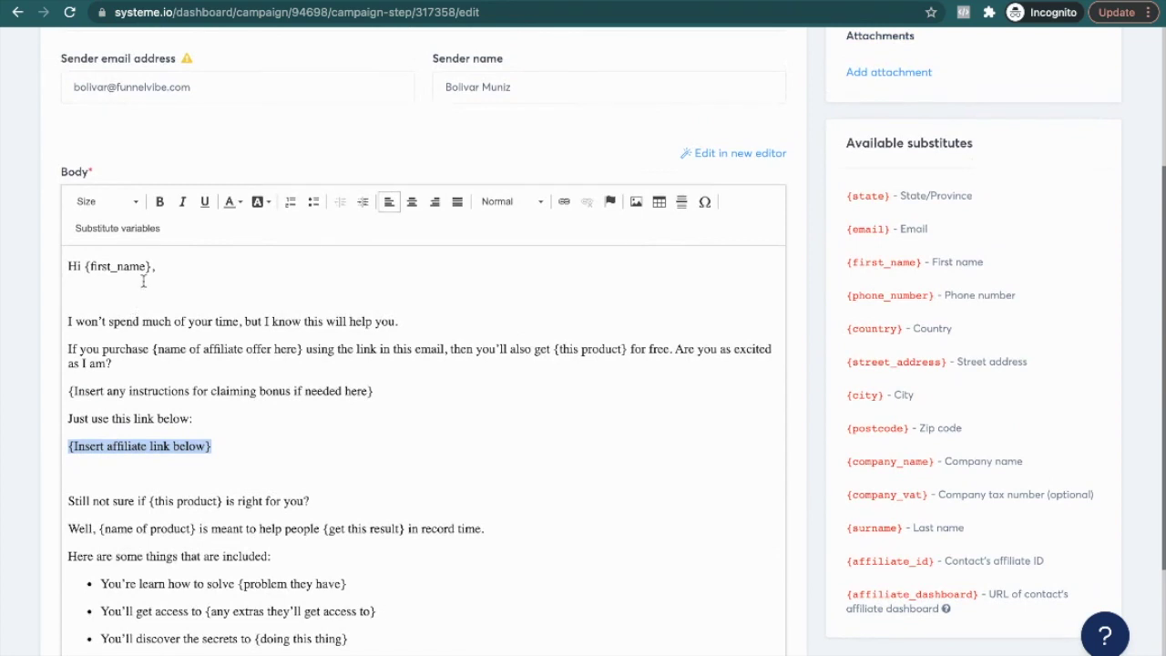
drag(151, 267, 82, 267)
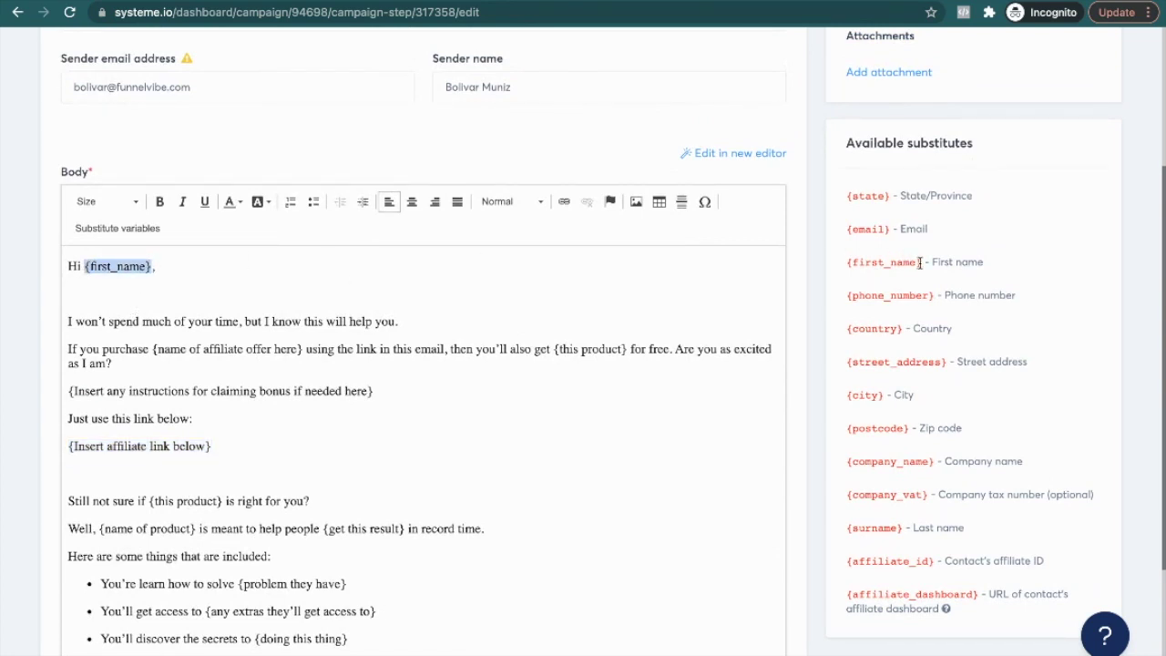
drag(920, 262, 847, 264)
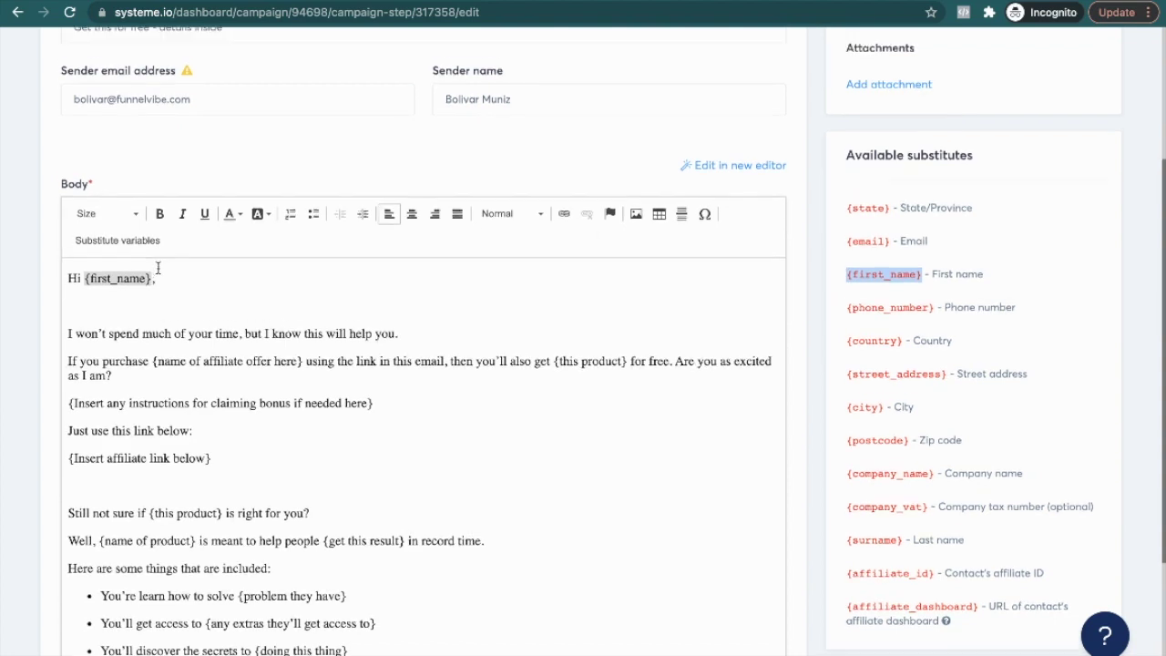
scroll(158, 267, up, 3)
Publish the first email with a 0 delay and duplicate it as the second email
click(1045, 79)
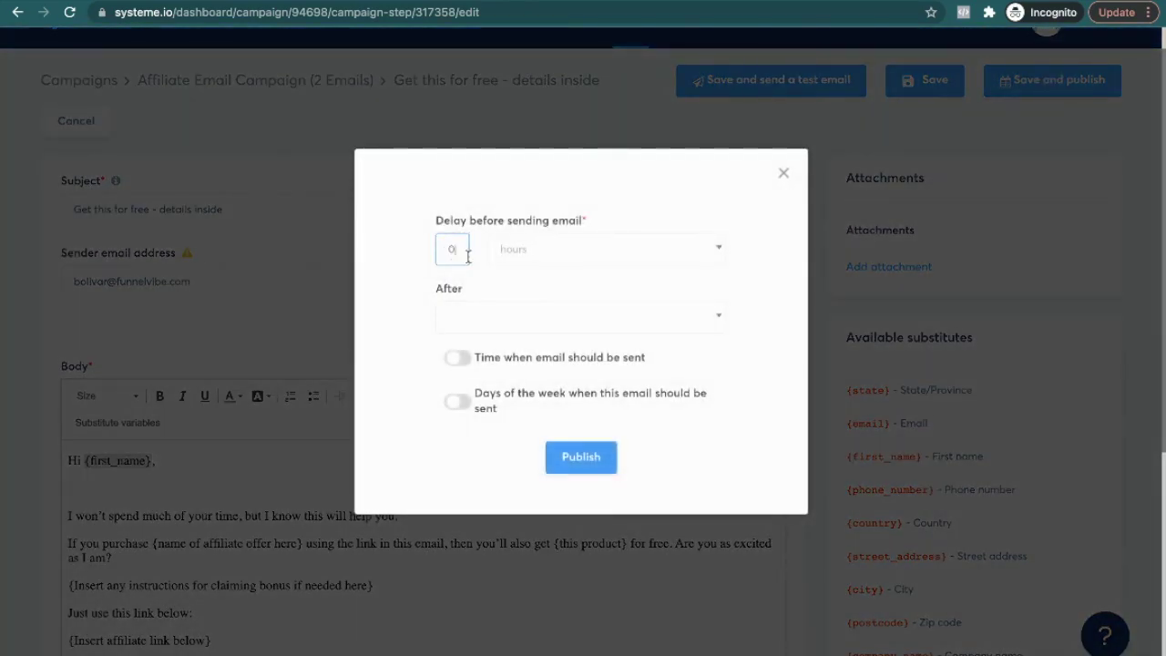
click(495, 310)
click(574, 457)
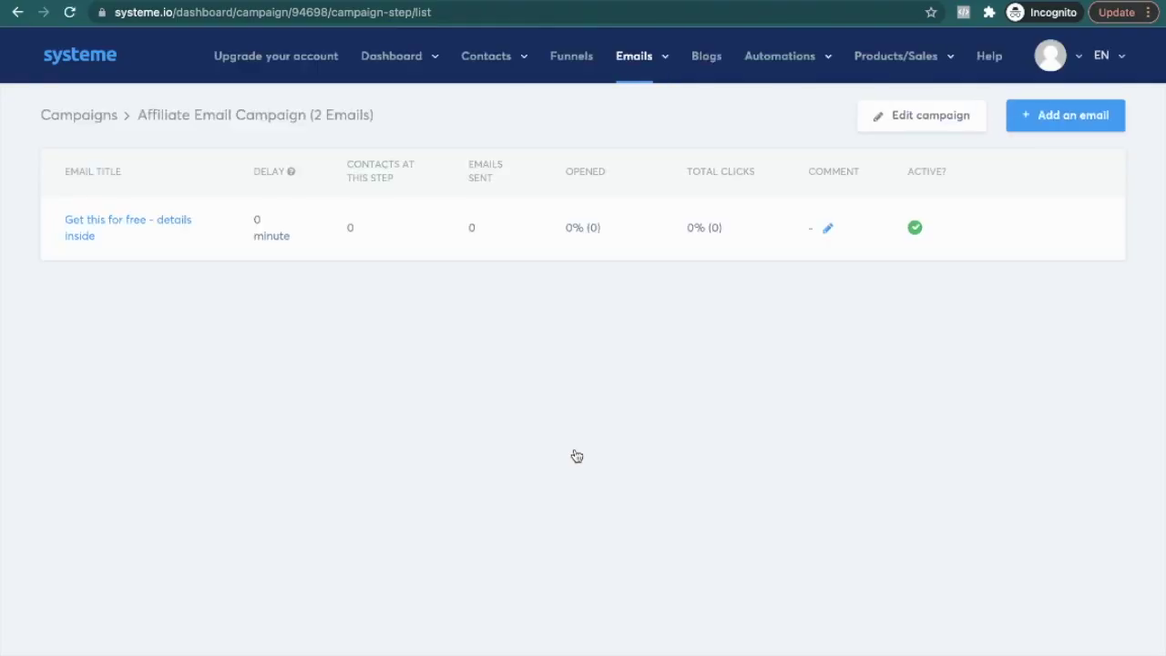
mouse_move(583, 228)
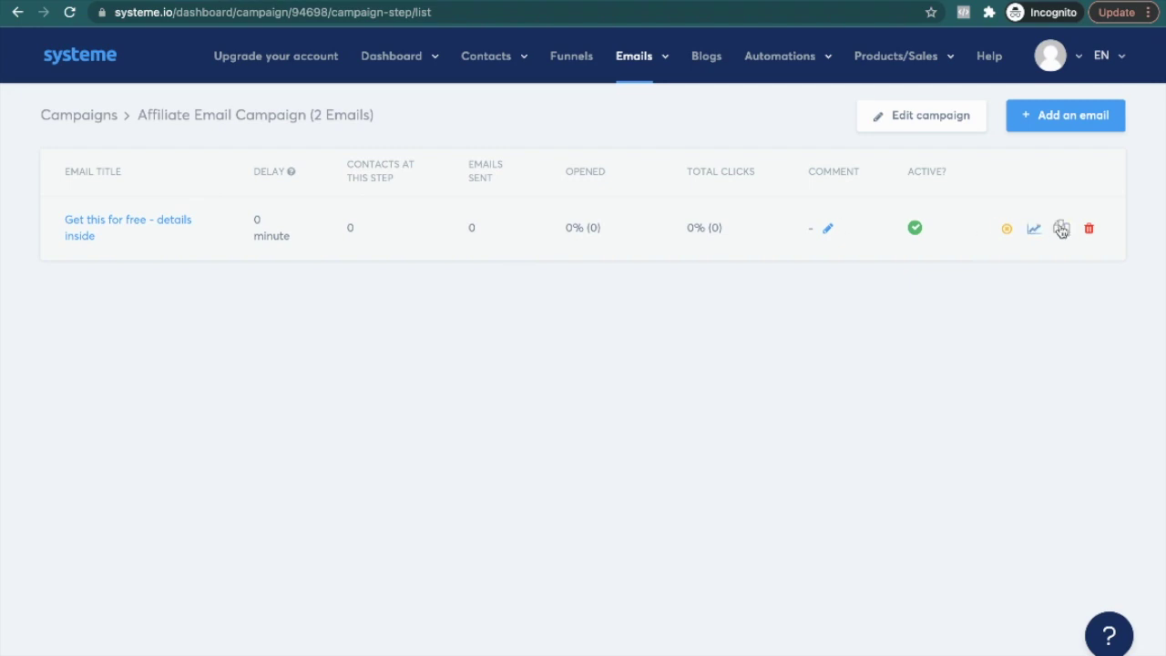
click(1062, 227)
click(555, 419)
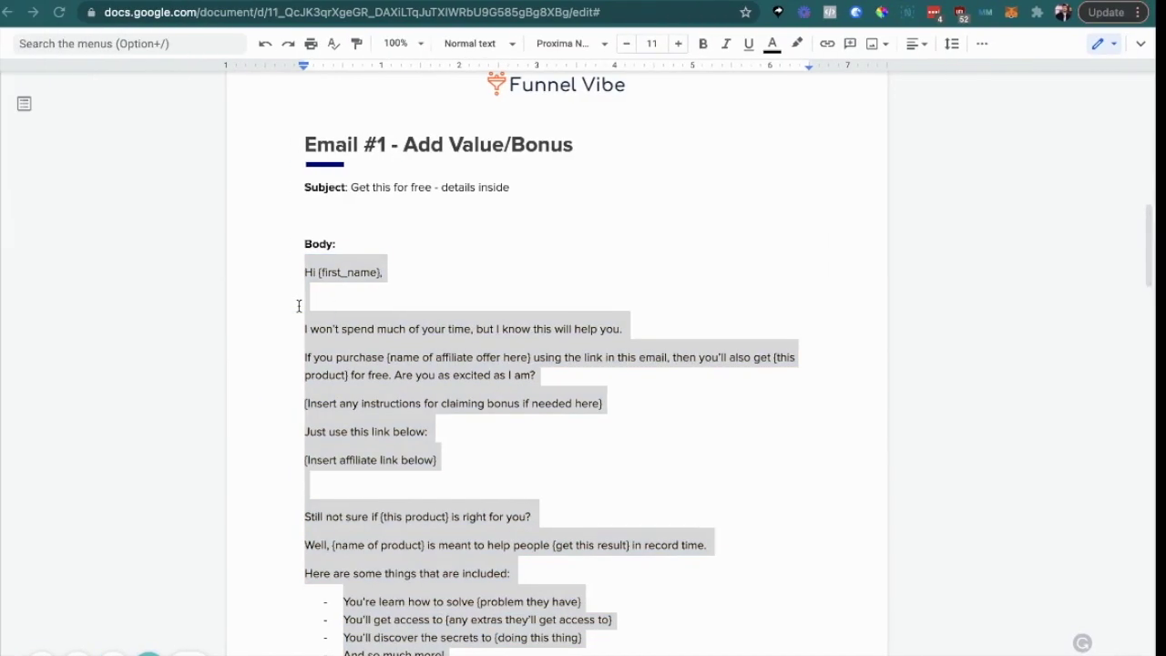
Paste the Email #2 subject 'Truth about {insert product name here}' into the duplicated email's Subject
scroll(427, 315, down, 15)
scroll(428, 316, down, 5)
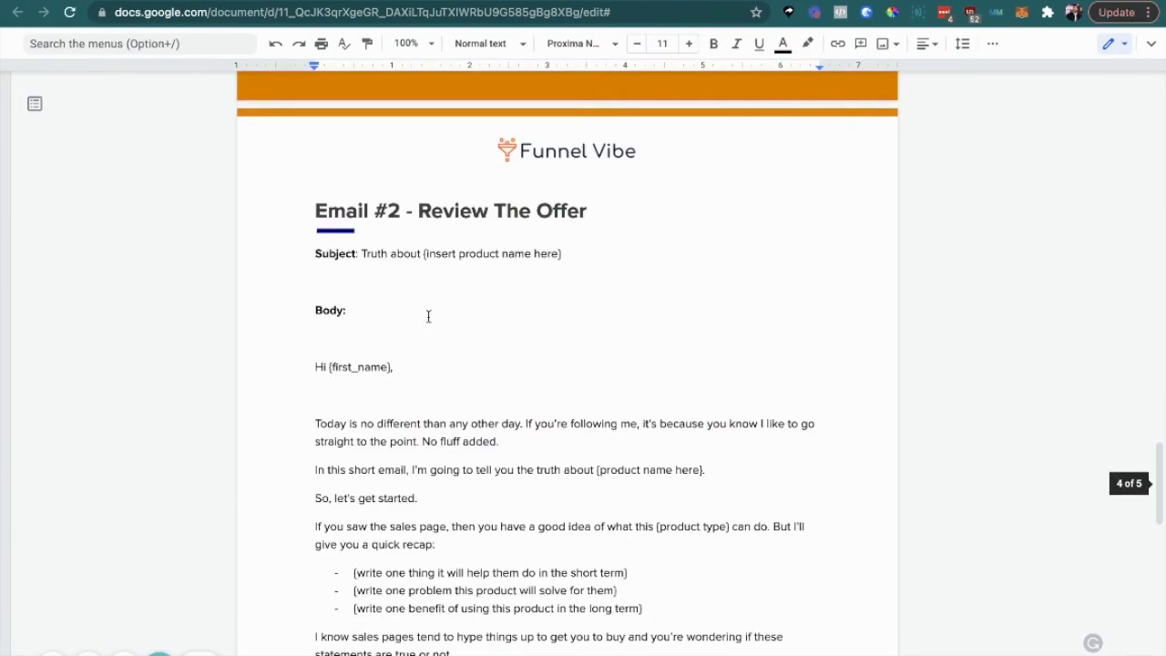
drag(561, 253, 365, 253)
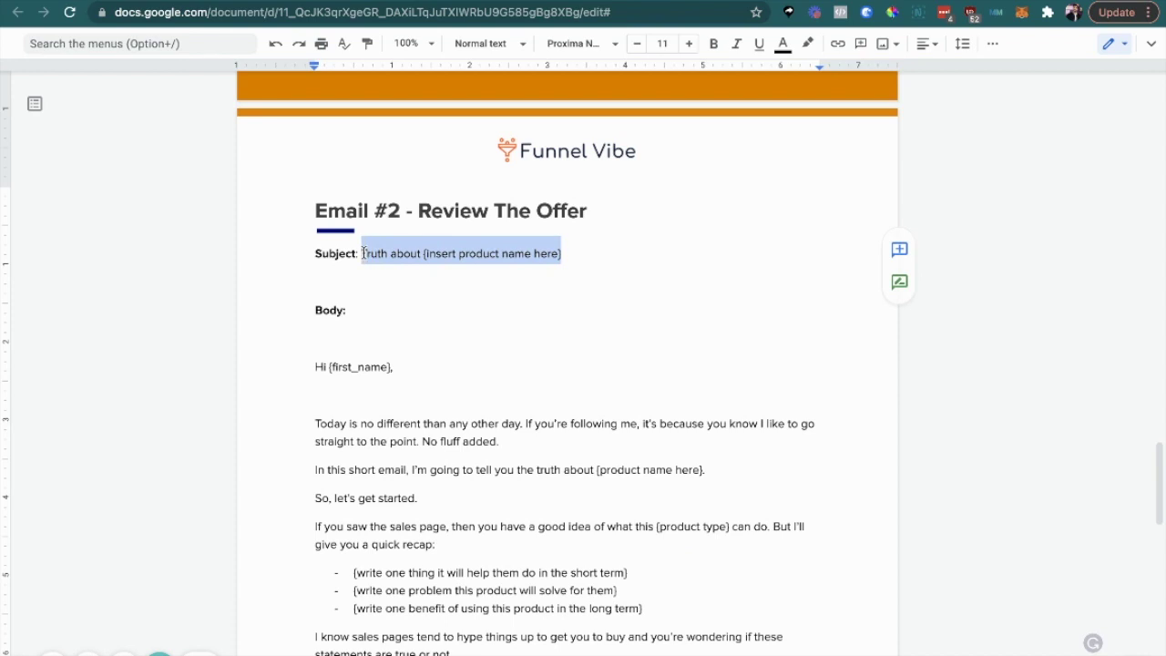
key(super+c)
key(super+Tab)
triple_click(255, 244)
key(super+v)
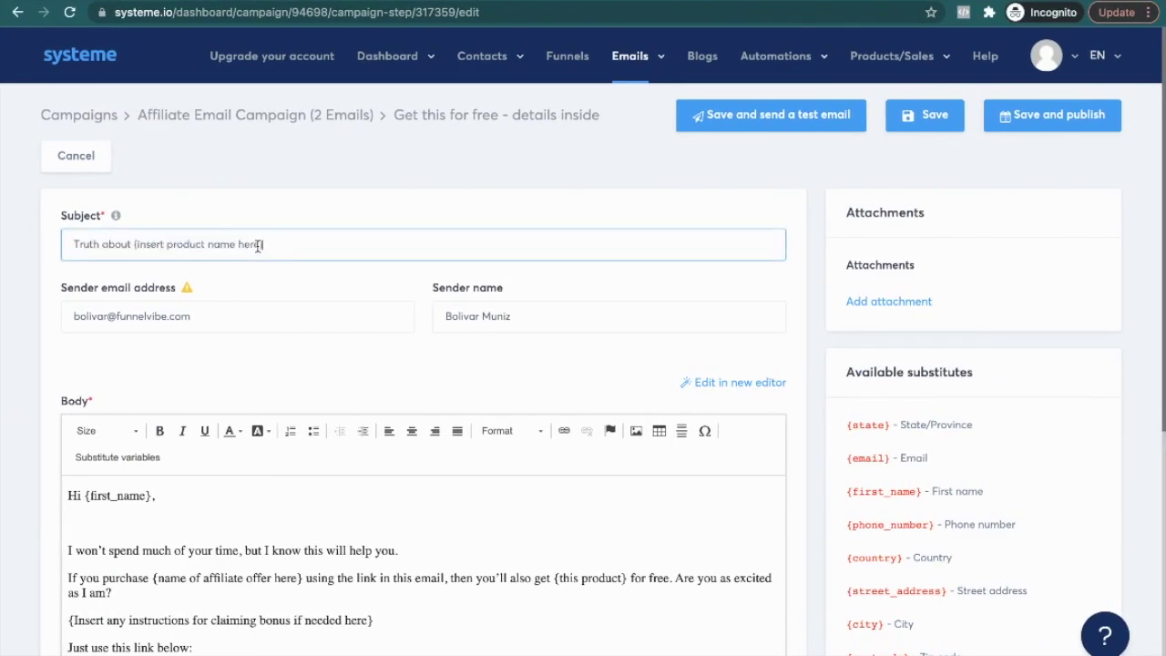
Highlight the product-name placeholder in the new subject, then scroll back through the Google Doc
drag(276, 245, 135, 246)
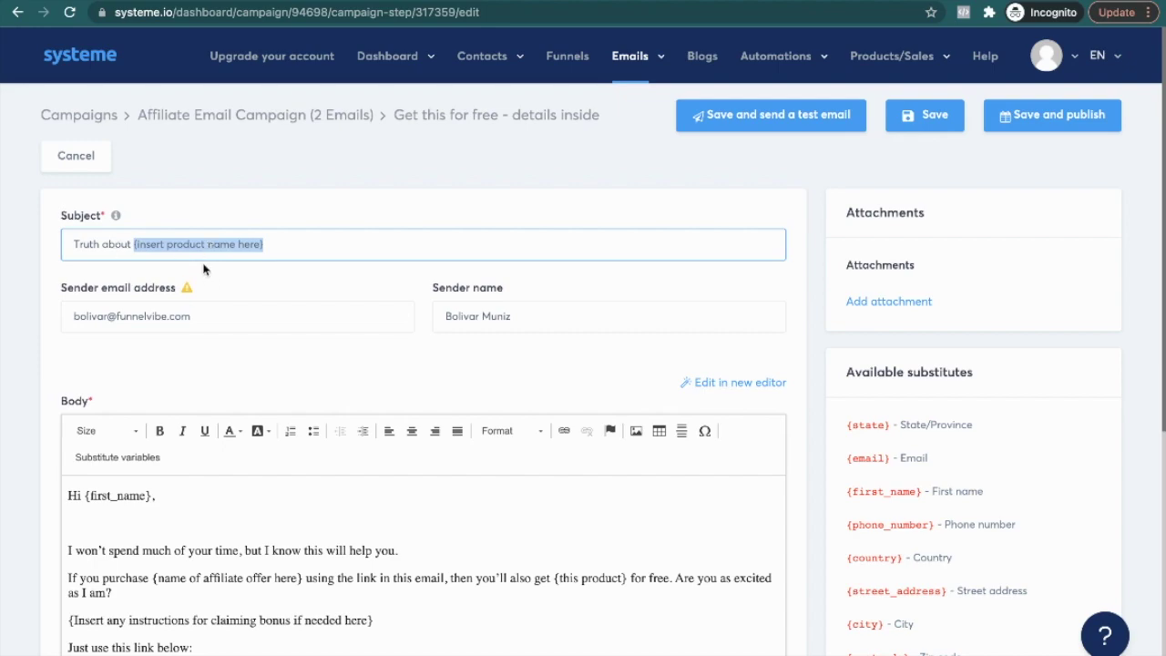
scroll(205, 269, down, 1)
scroll(202, 271, down, 3)
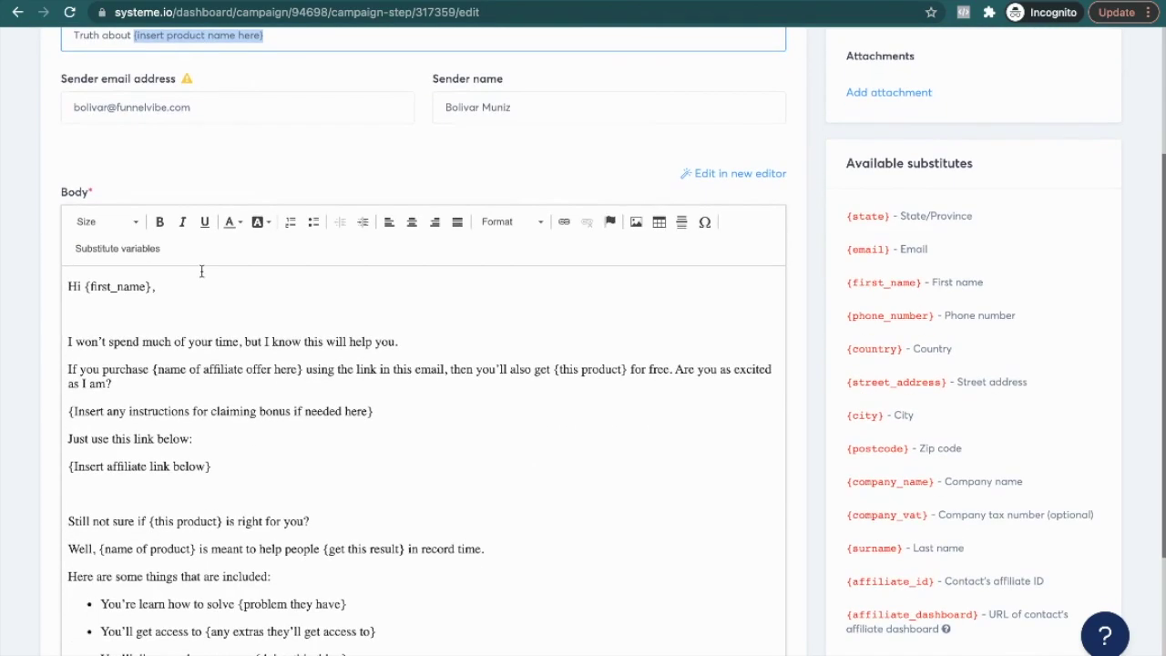
key(super+Tab)
scroll(281, 319, down, 5)
scroll(315, 359, down, 5)
scroll(317, 361, down, 5)
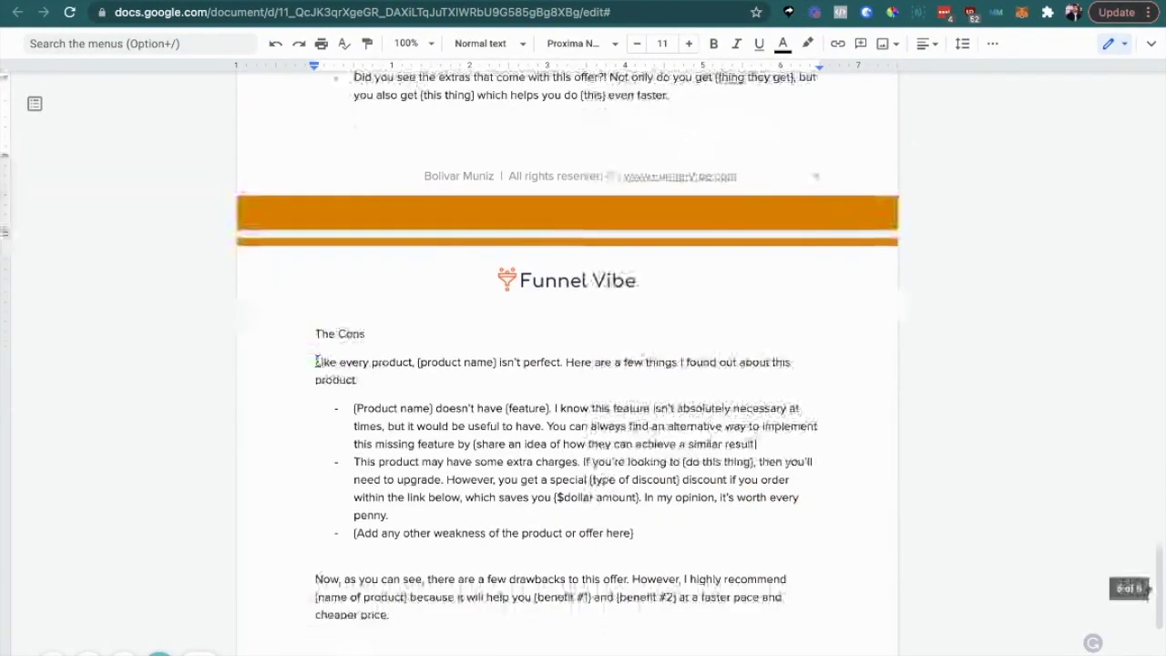
scroll(317, 362, down, 2)
scroll(383, 455, down, 2)
scroll(435, 544, down, 1)
scroll(410, 583, down, 2)
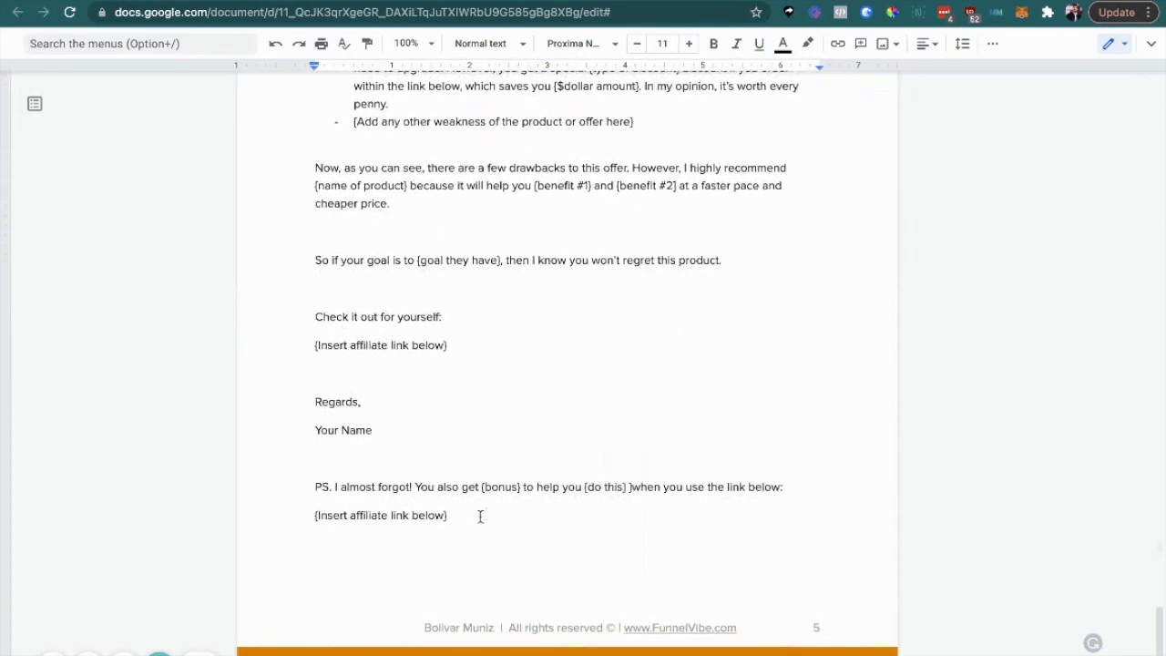
mouse_move(481, 517)
mouse_down()
mouse_move(325, 267)
mouse_move(285, 57)
mouse_move(300, 156)
mouse_move(300, 113)
mouse_up()
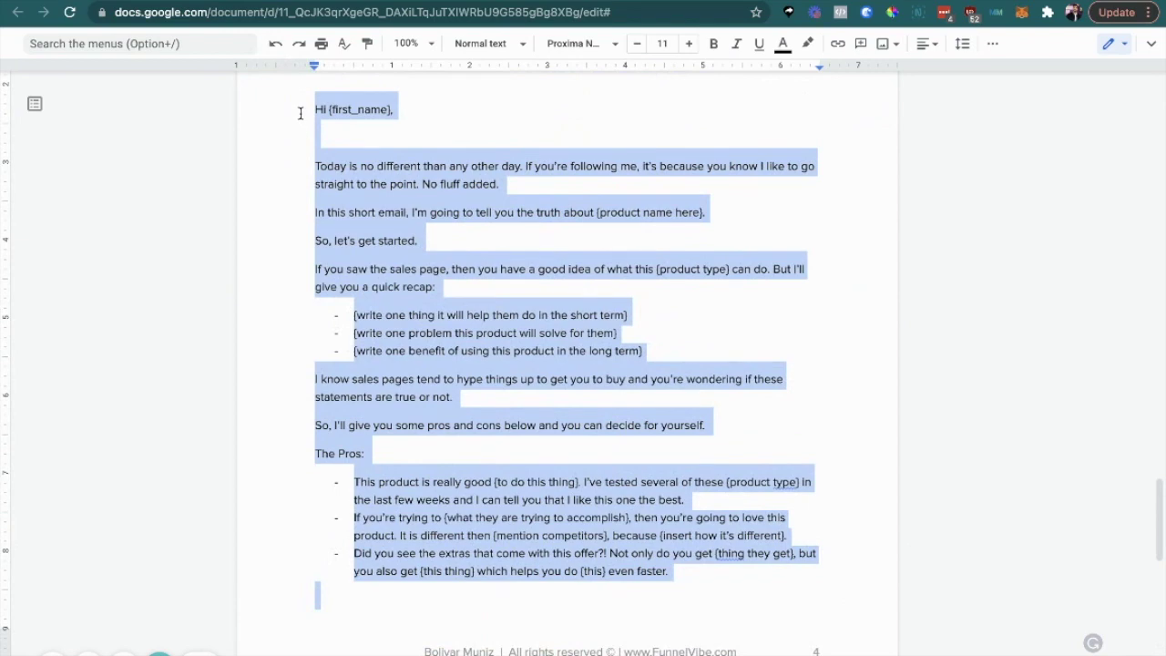
key(ctrl+c)
key(alt+Tab)
key(ctrl+a)
key(ctrl+v)
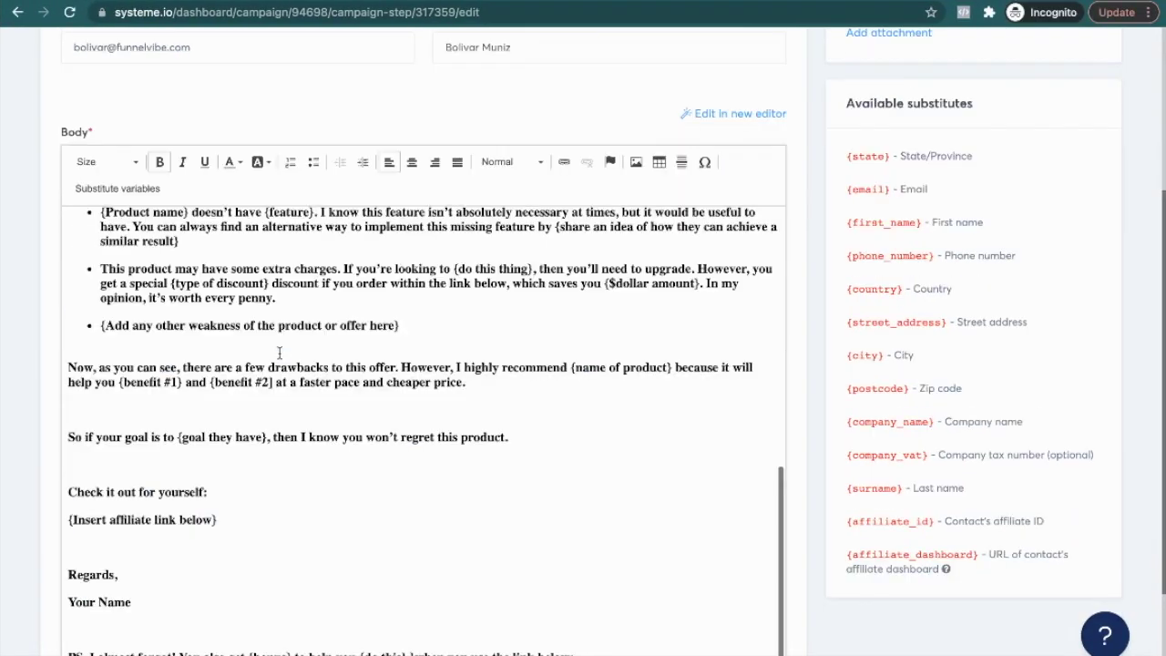
key(ctrl+a)
key(ctrl+b)
click(242, 344)
scroll(242, 344, up, 10)
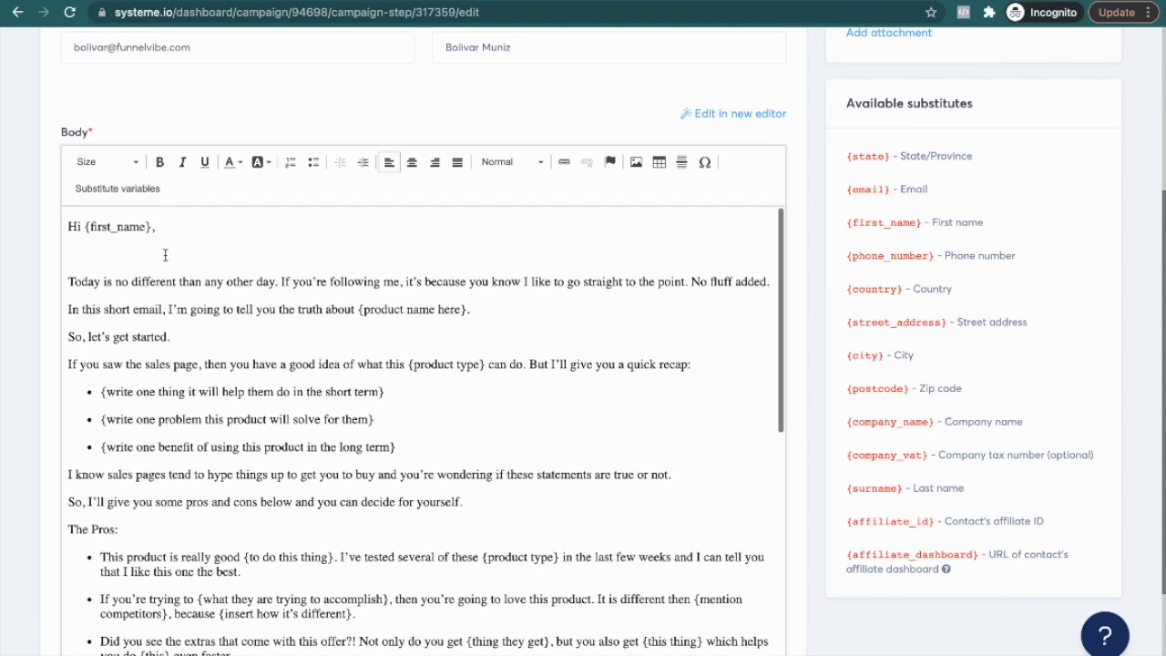
drag(465, 310, 361, 310)
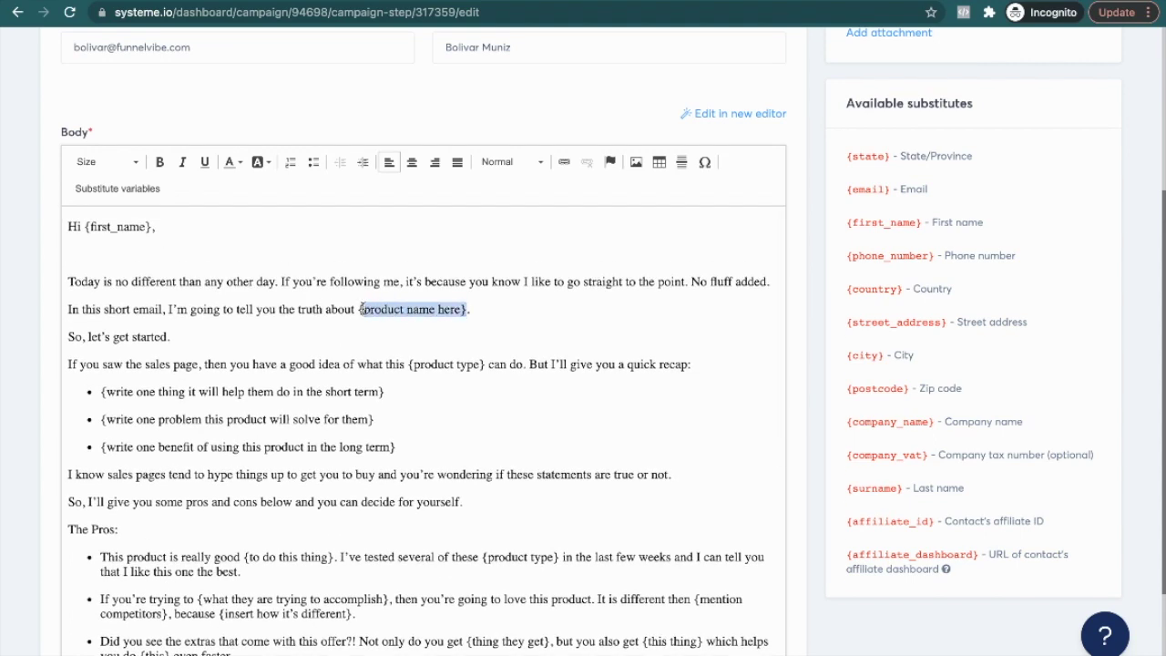
scroll(358, 415, down, 1)
drag(385, 365, 122, 366)
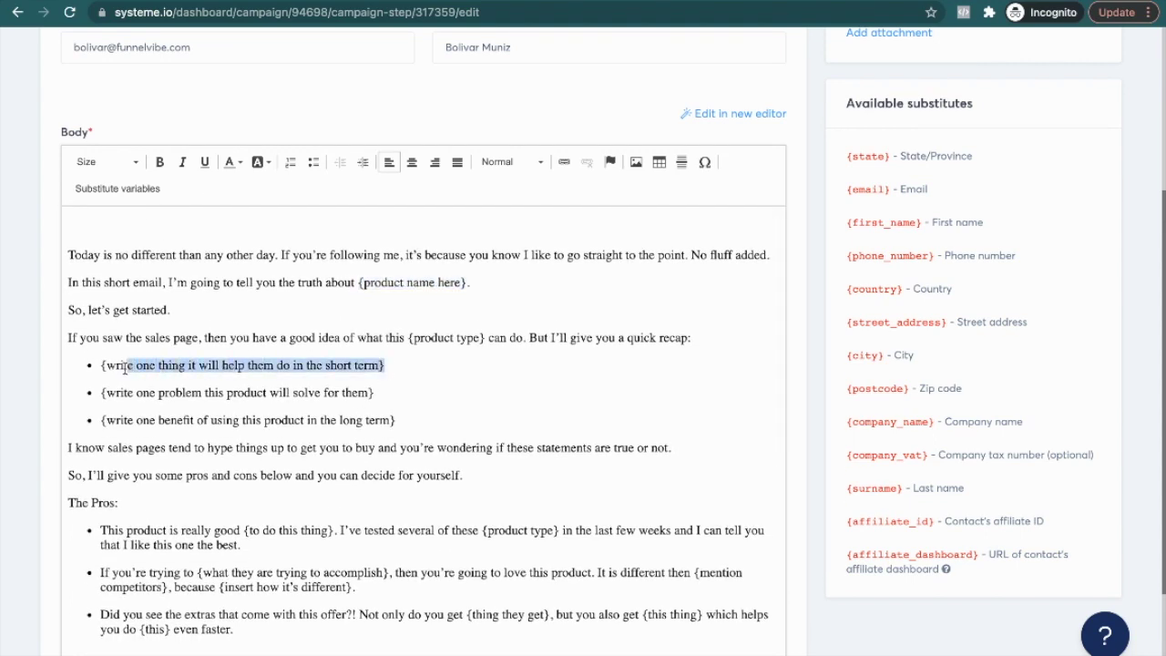
click(232, 415)
scroll(232, 415, down, 3)
scroll(164, 364, down, 5)
scroll(123, 319, down, 1)
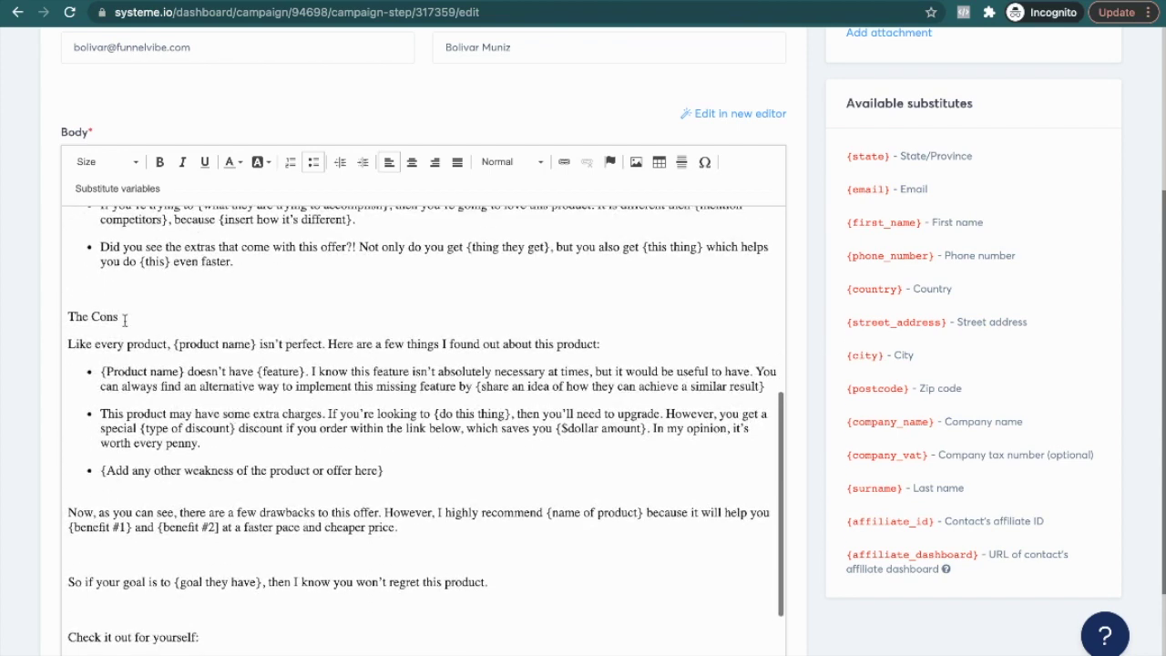
scroll(123, 319, up, 3)
scroll(123, 318, up, 2)
drag(67, 344, 127, 343)
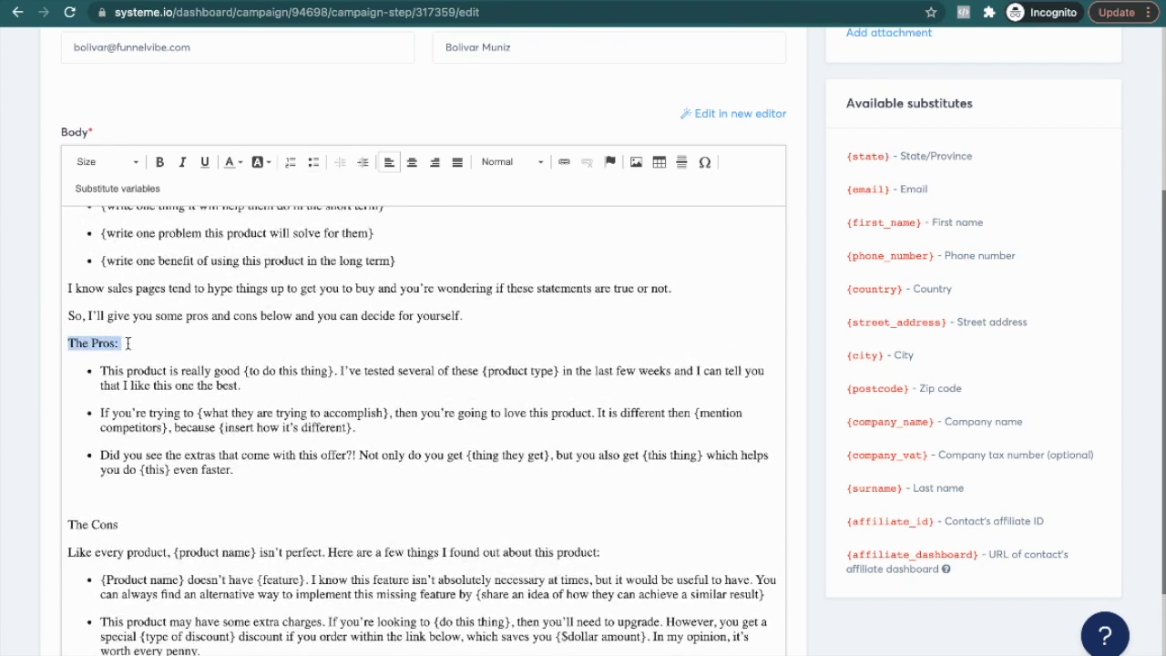
drag(66, 524, 142, 524)
click(142, 524)
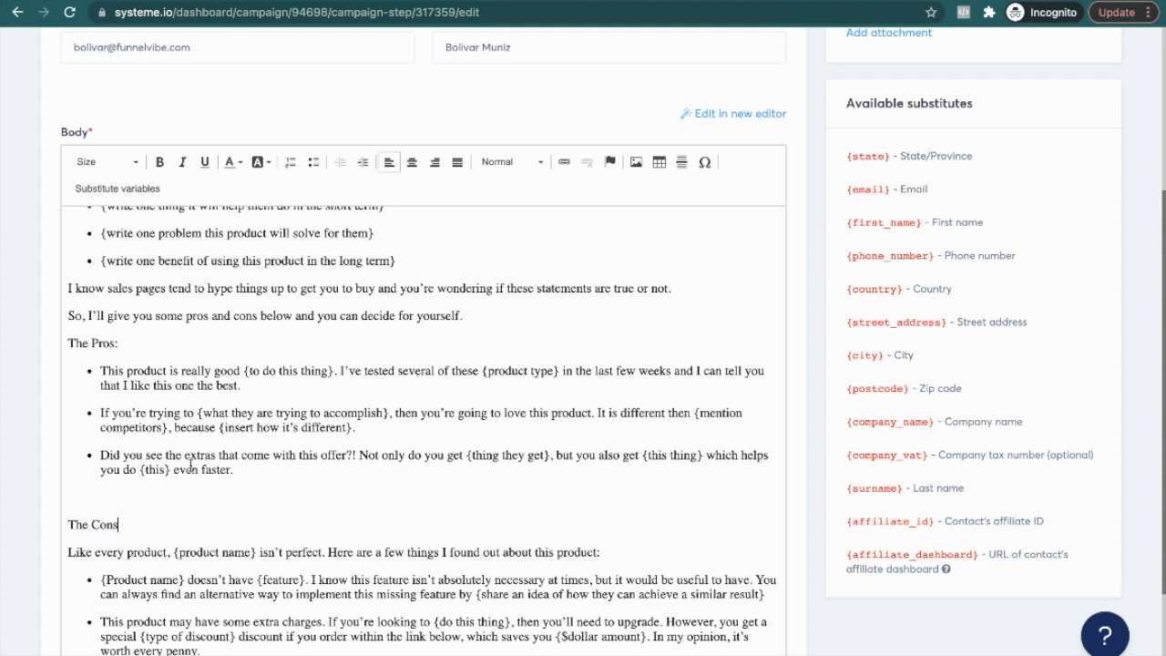
click(236, 469)
mouse_move(100, 370)
mouse_down()
mouse_move(357, 429)
mouse_move(243, 473)
mouse_up()
click(283, 365)
drag(335, 370, 242, 370)
scroll(423, 462, down, 5)
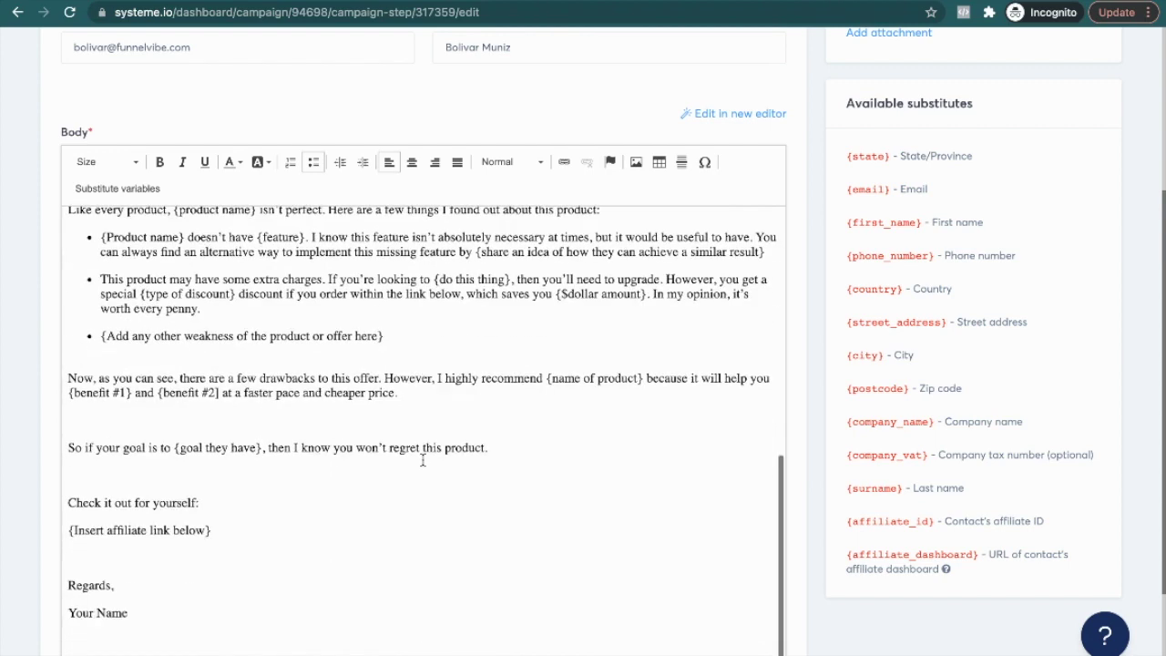
scroll(423, 462, down, 1)
scroll(414, 458, down, 2)
drag(216, 378, 50, 379)
drag(222, 544, 40, 550)
click(254, 484)
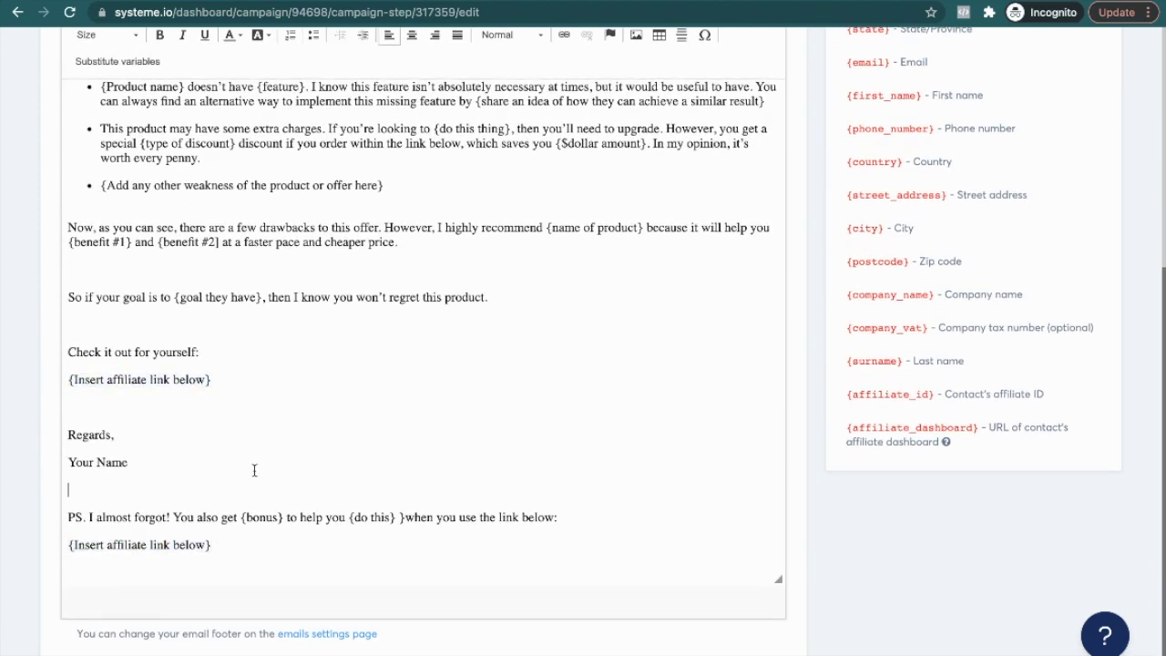
scroll(254, 471, up, 10)
scroll(255, 470, up, 5)
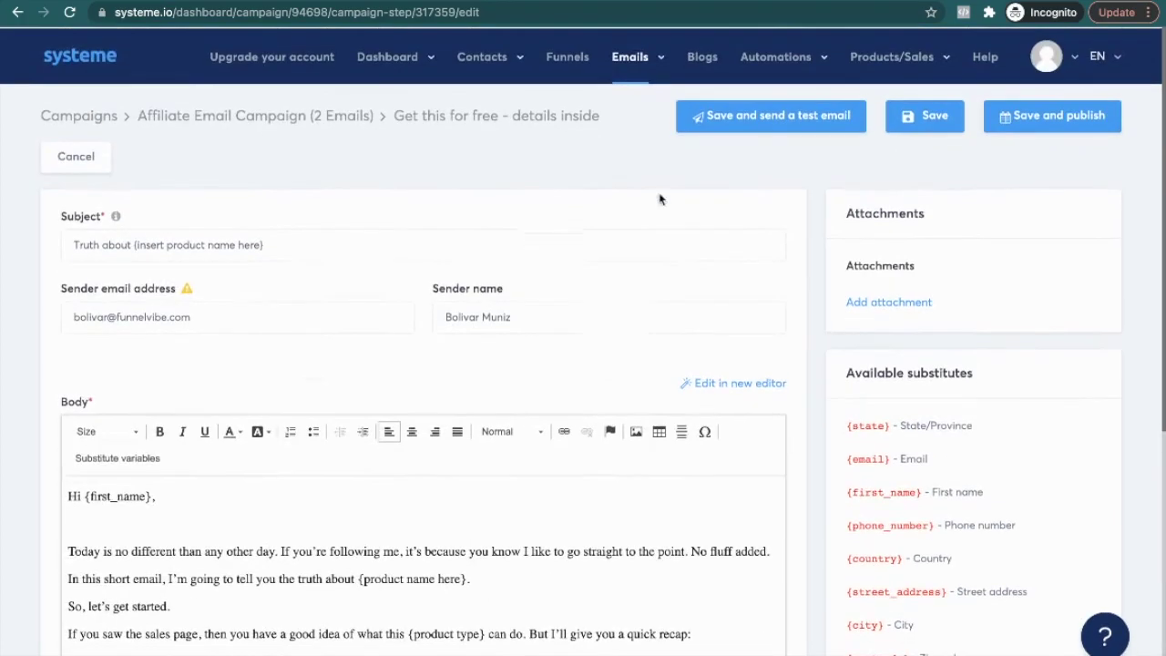
Publish the second email with a 1-day delay after 'Get this for free - details inside'
click(1029, 115)
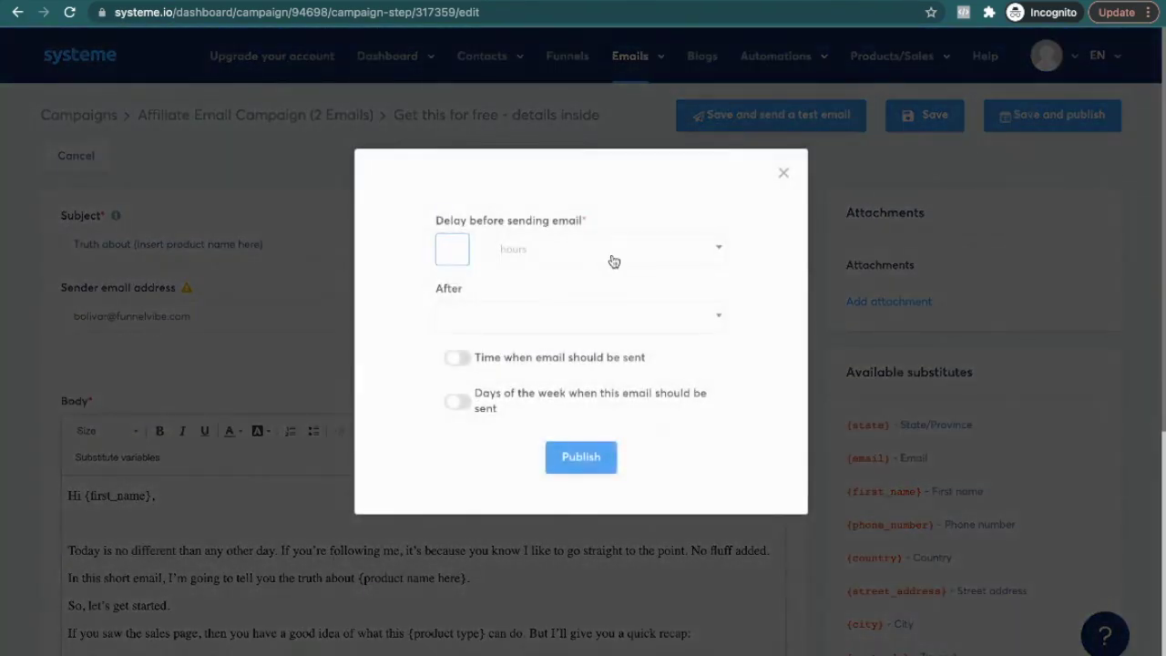
text(1)
click(526, 255)
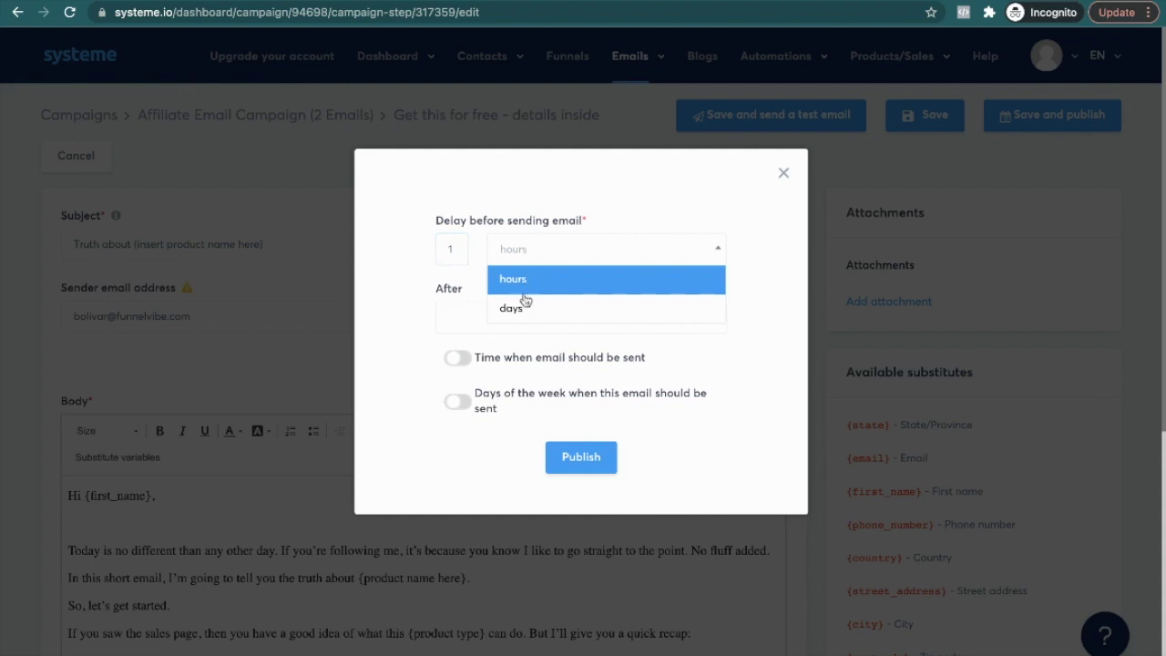
click(523, 306)
click(522, 316)
click(508, 358)
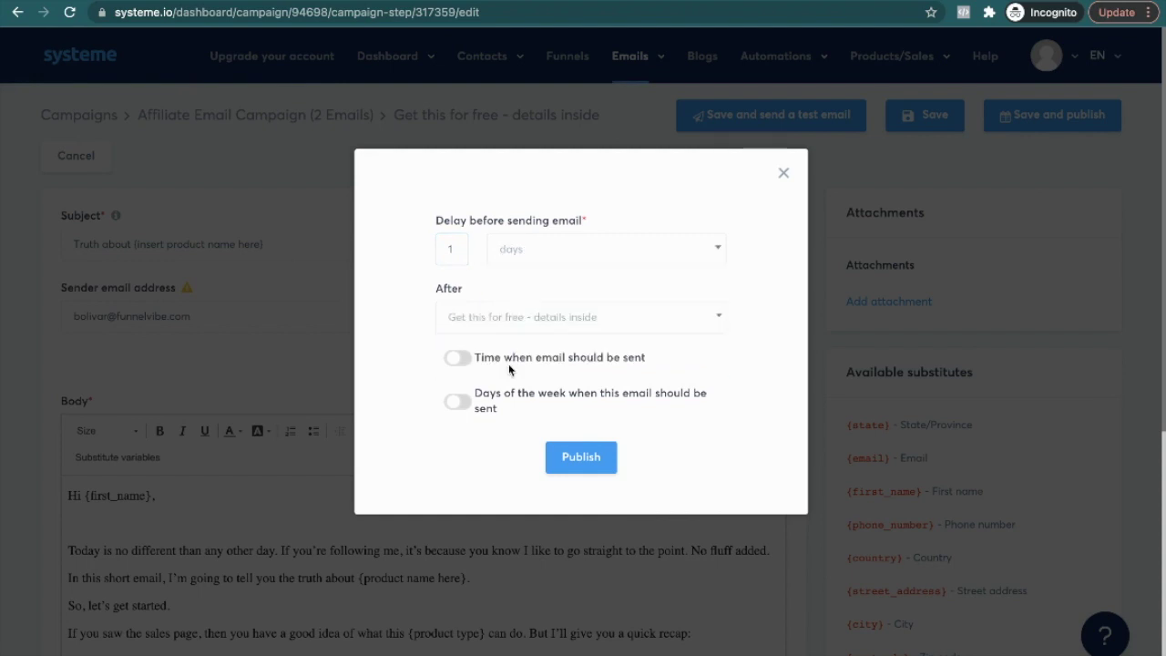
click(570, 467)
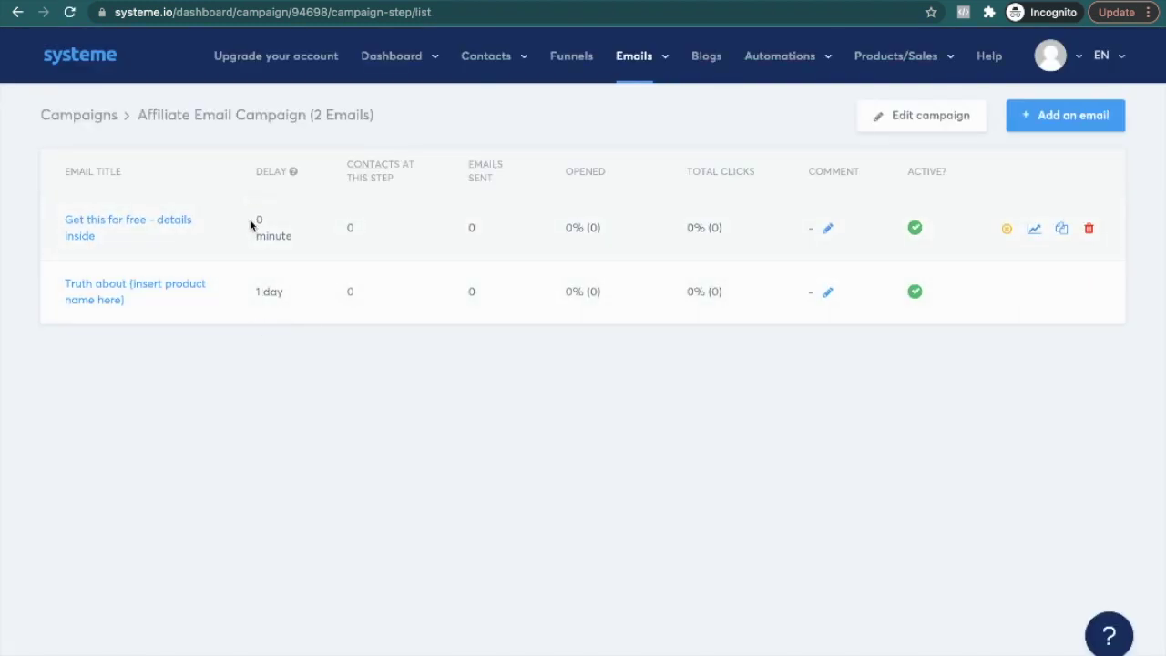
mouse_move(486, 56)
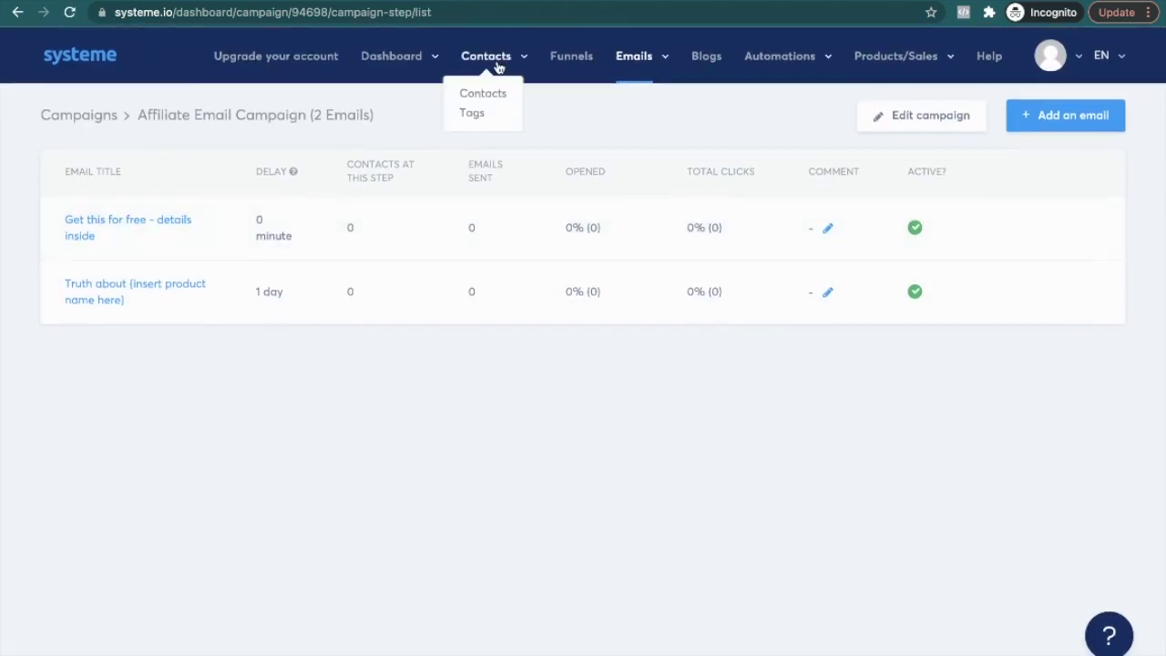
Create and save the contact tag 'Affiliate - Product Name' under Contacts > Tags
click(475, 114)
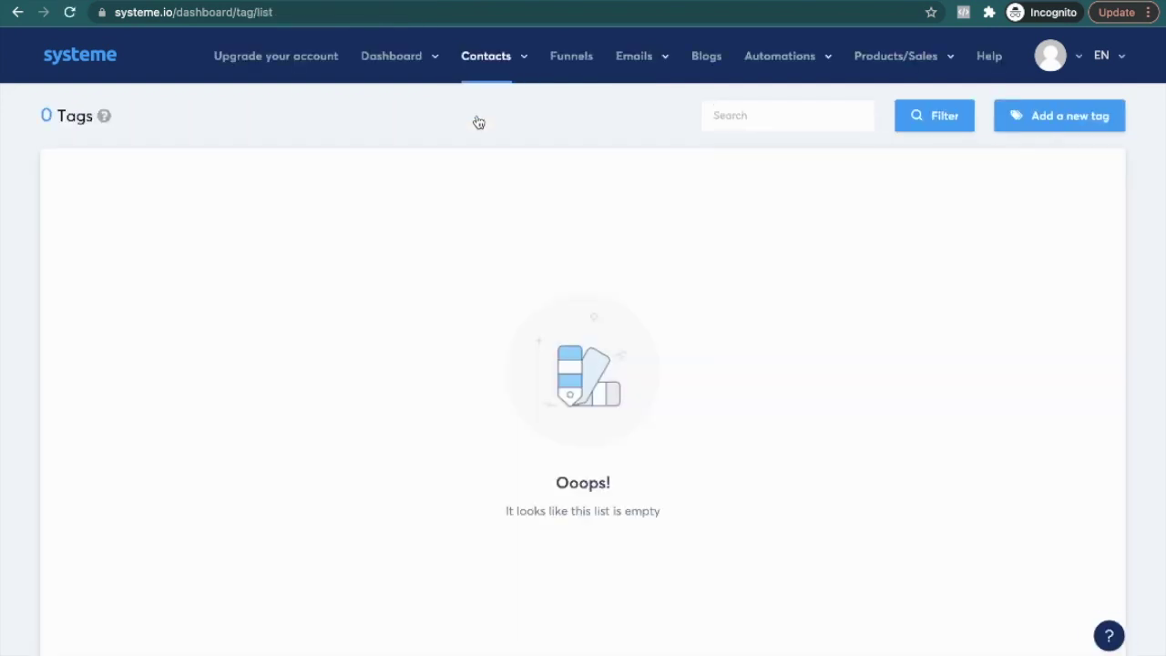
click(1028, 130)
text(Affiliate - Product Name)
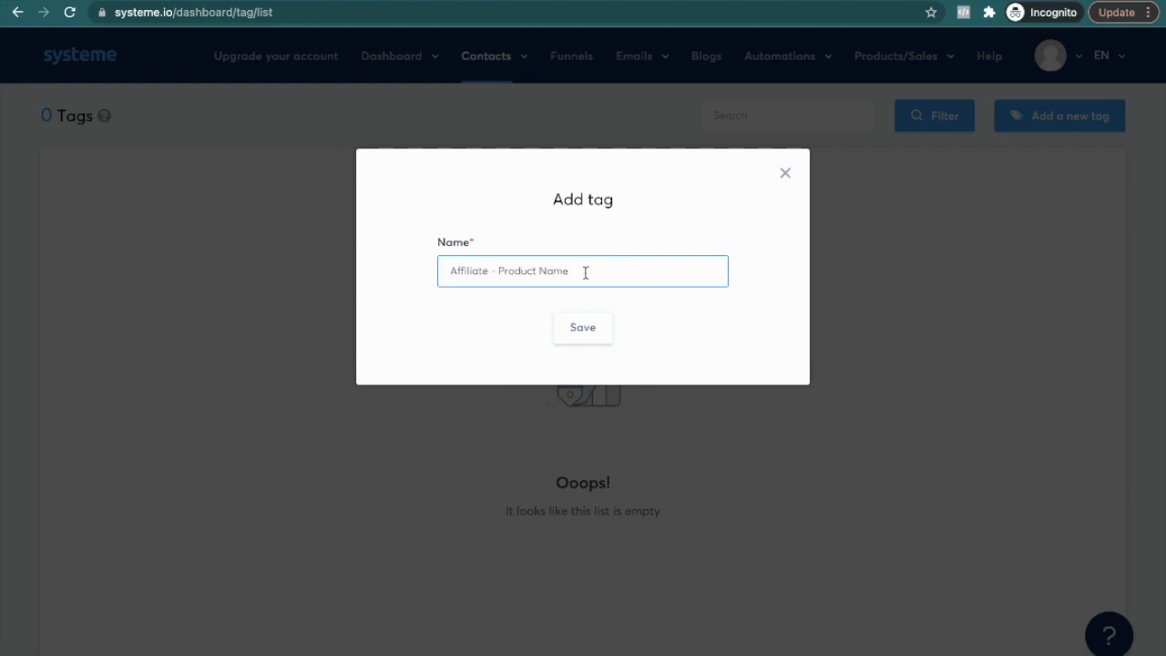
drag(586, 273, 498, 277)
click(581, 328)
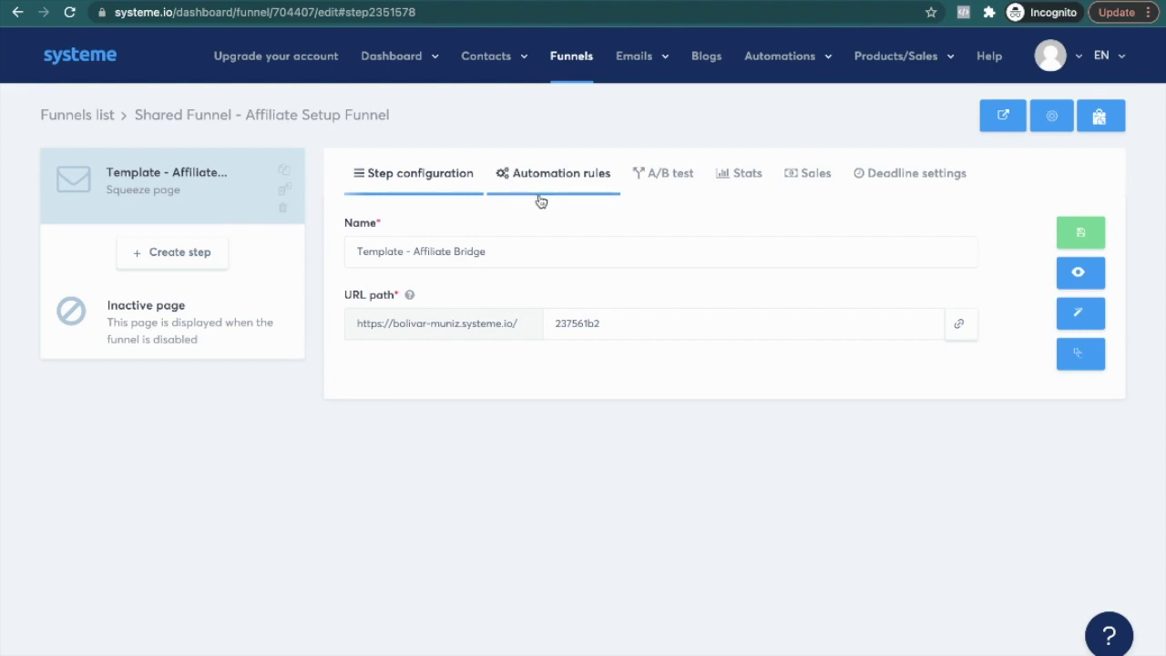
Start a squeeze-page rule triggered by form subscription that subscribes contacts to the affiliate campaign
click(560, 182)
scroll(915, 221, down, 2)
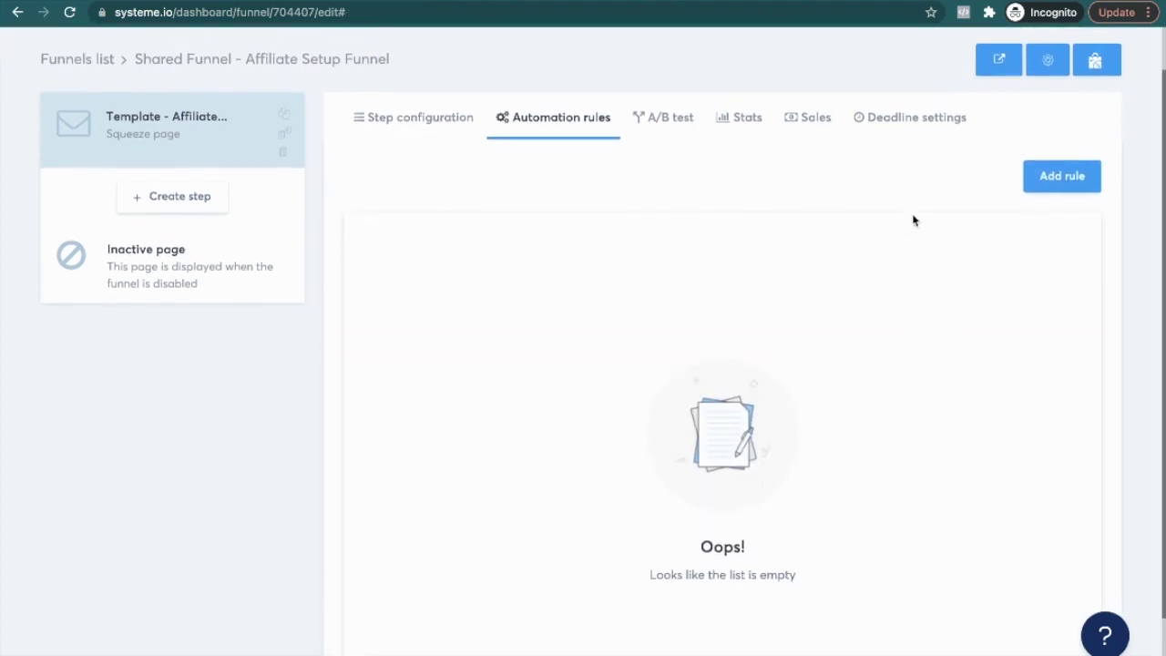
click(1064, 171)
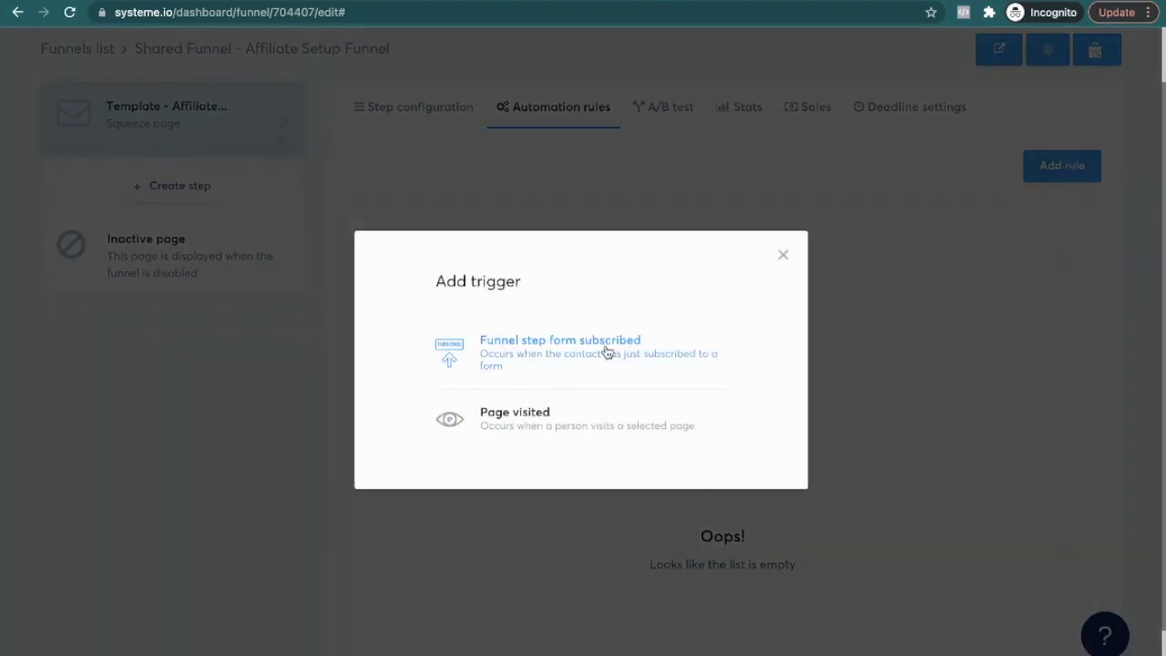
click(606, 348)
scroll(464, 289, down, 3)
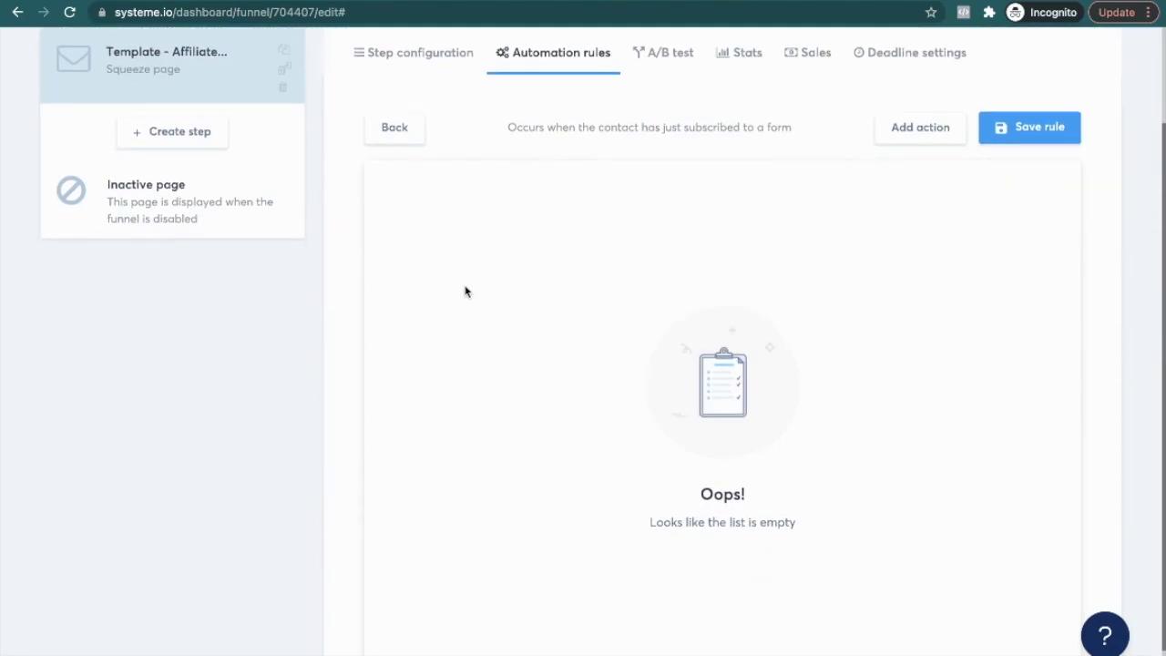
click(898, 139)
click(577, 166)
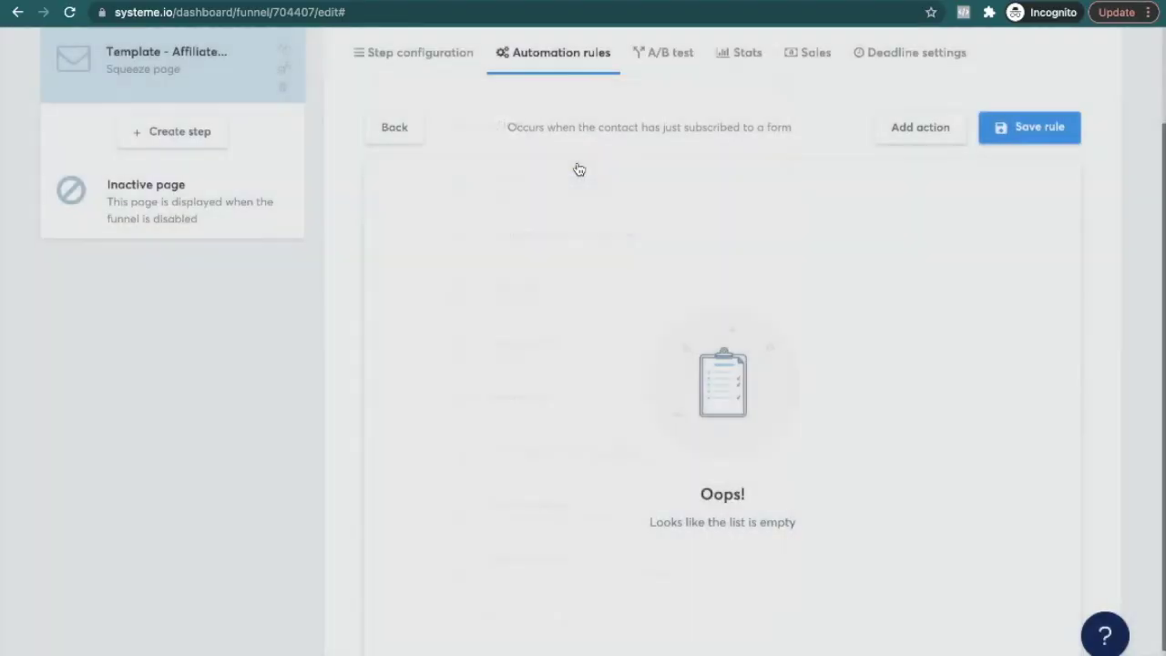
scroll(764, 304, up, 3)
click(747, 343)
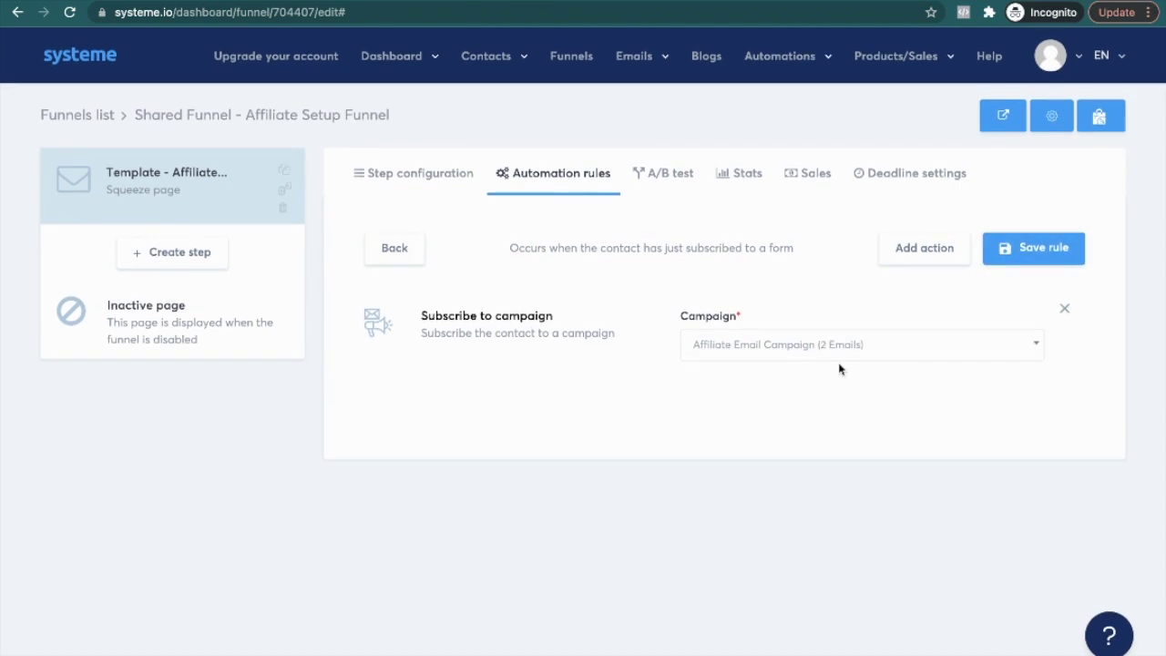
Add an 'Affiliate - Product Name' tag action to the rule and save it
click(909, 260)
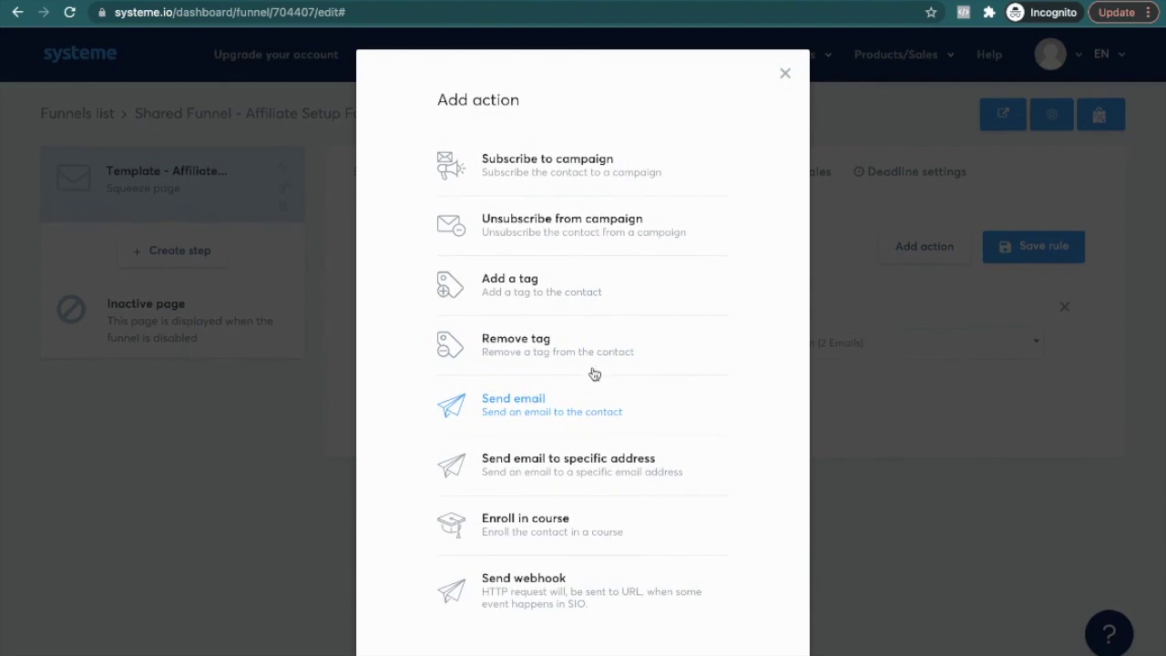
click(540, 290)
click(715, 347)
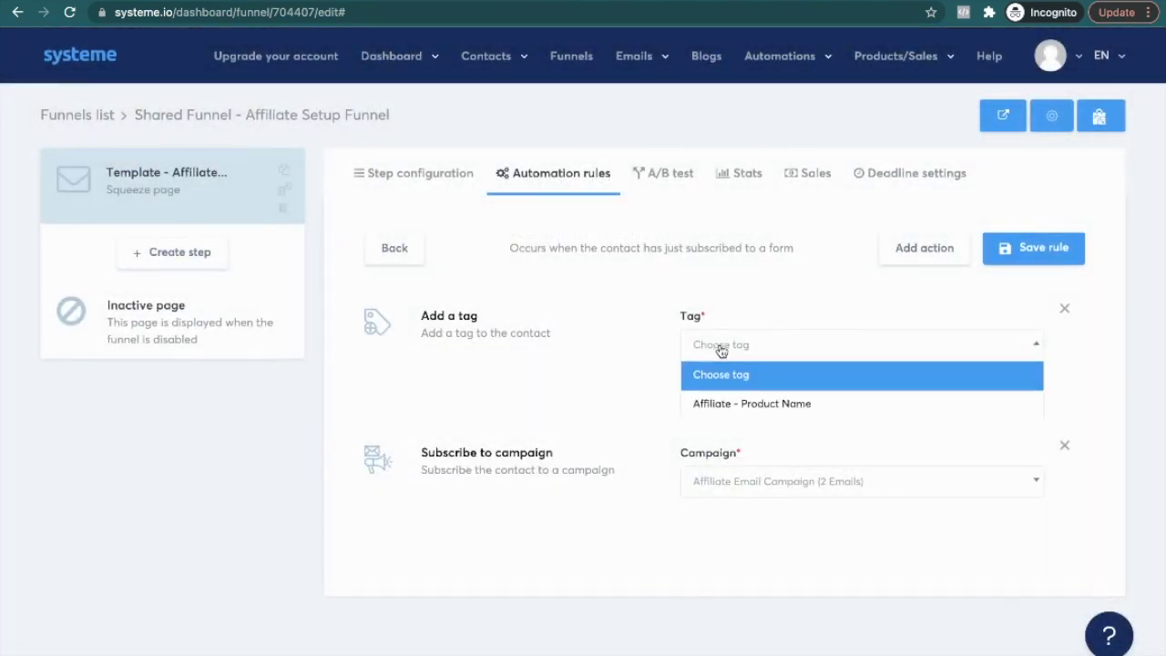
click(721, 401)
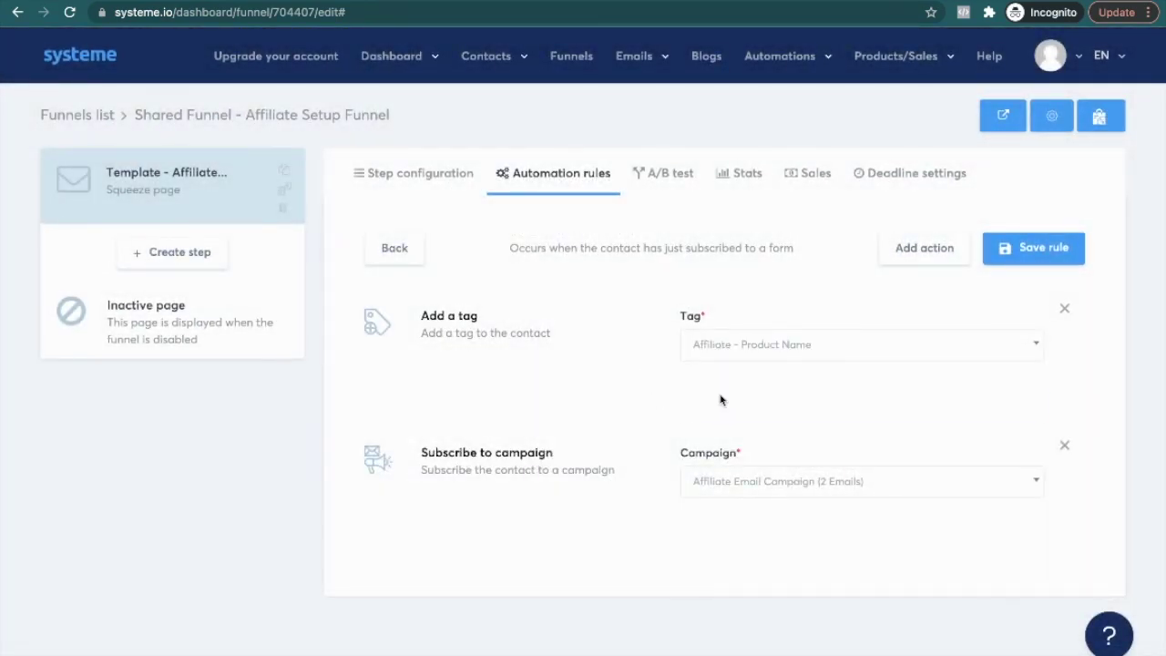
click(1019, 248)
click(437, 181)
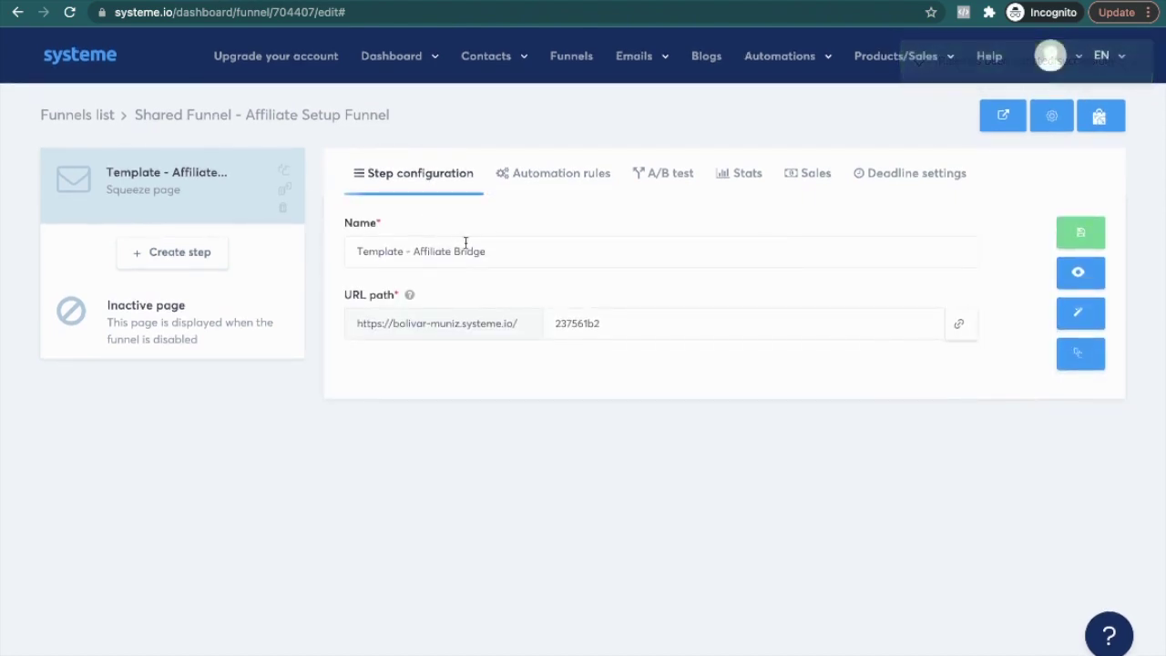
Replace the random URL path 237561b2 with 'product-1' and save
drag(604, 321, 528, 326)
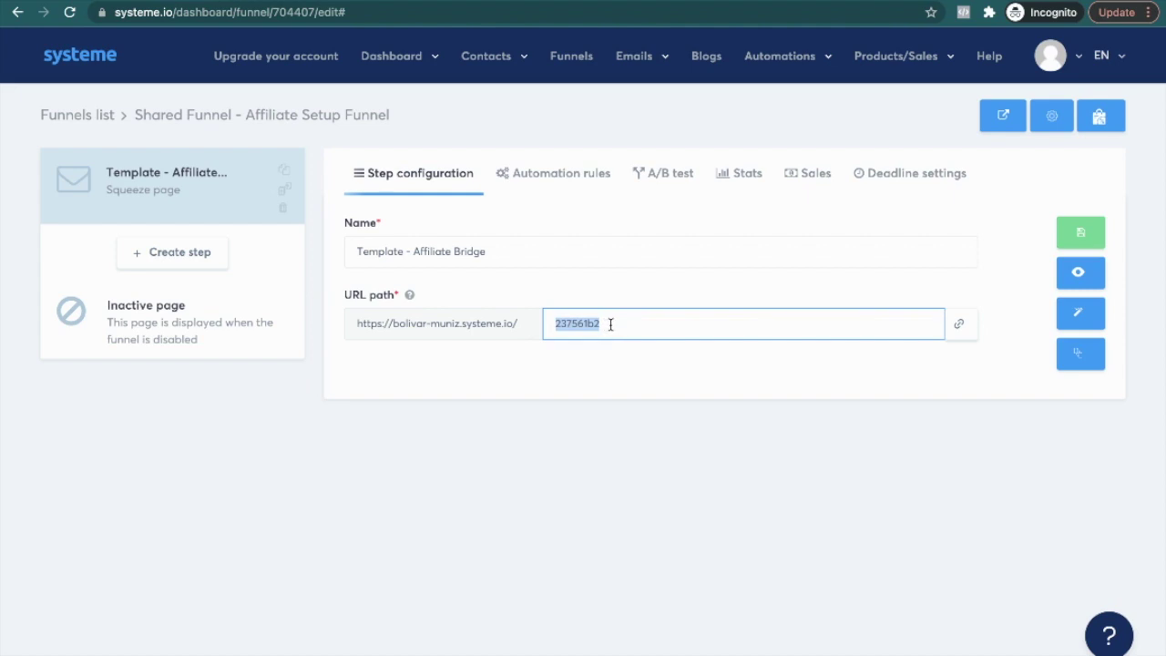
key(BackSpace)
text(duct-1)
click(1071, 242)
Open the live product-1 page's copied address in a new browser tab
click(960, 326)
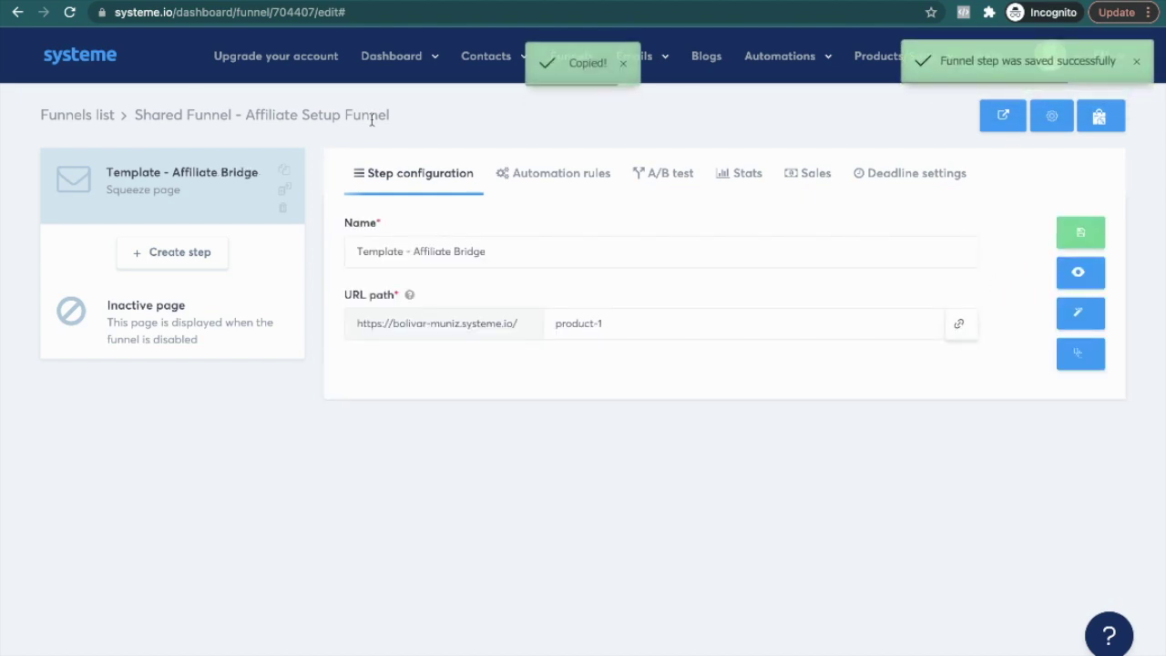
key(ctrl+t)
key(ctrl+v)
key(Return)
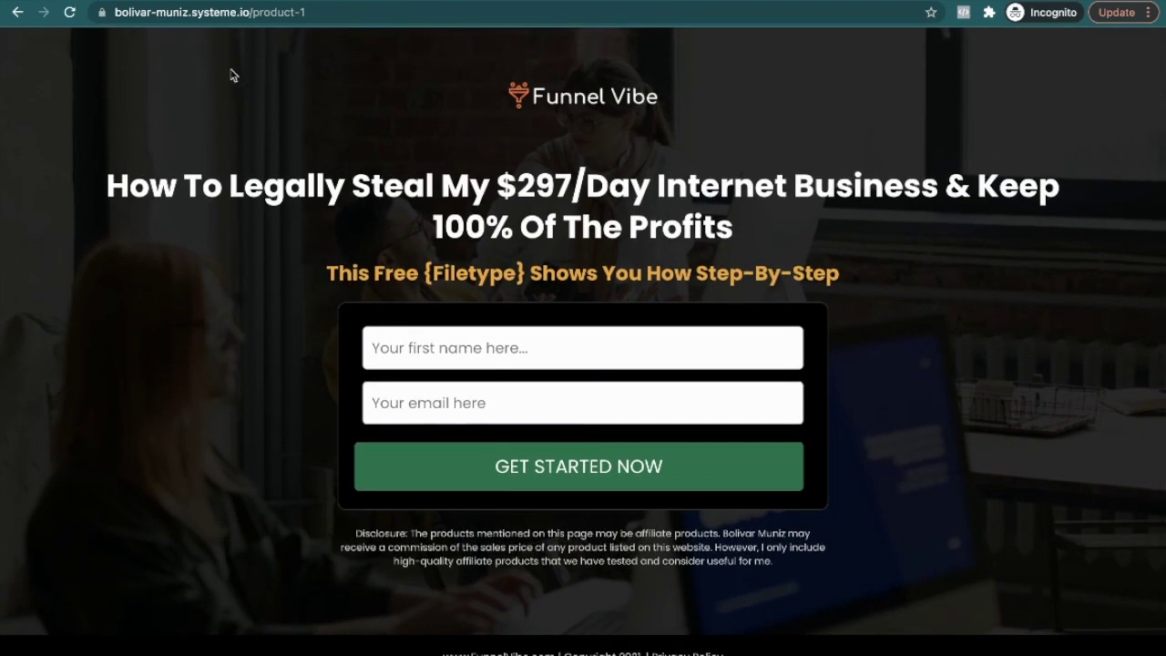
Close the live product-1 tab and return to the Google Docs email copy
key(ctrl+w)
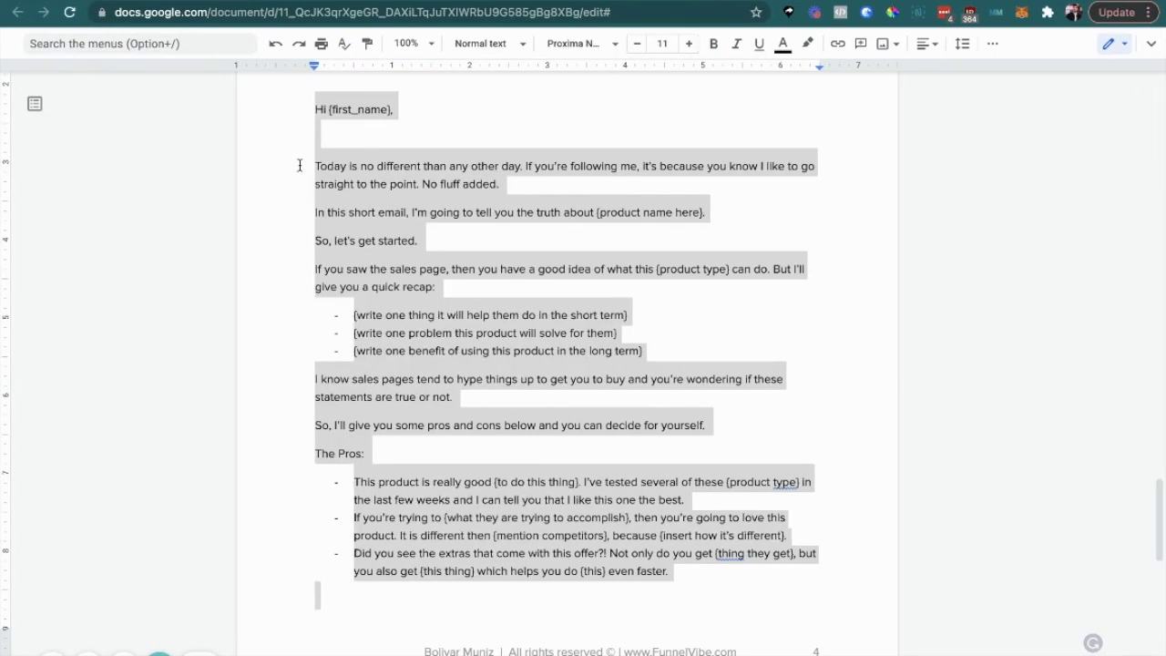
click(343, 149)
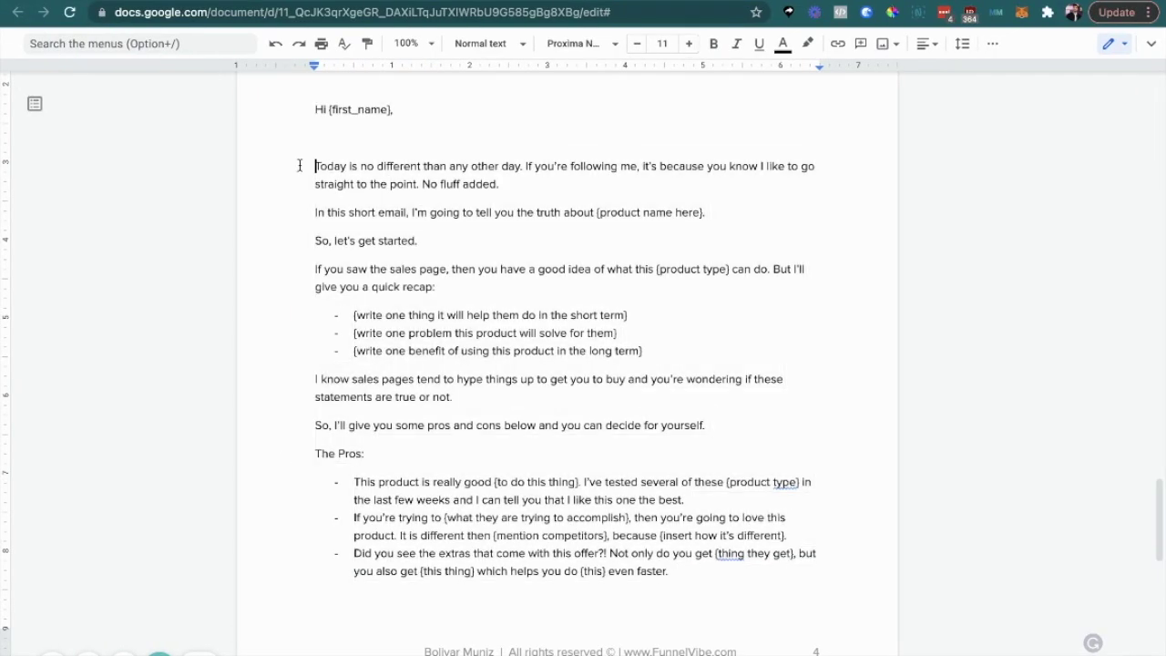